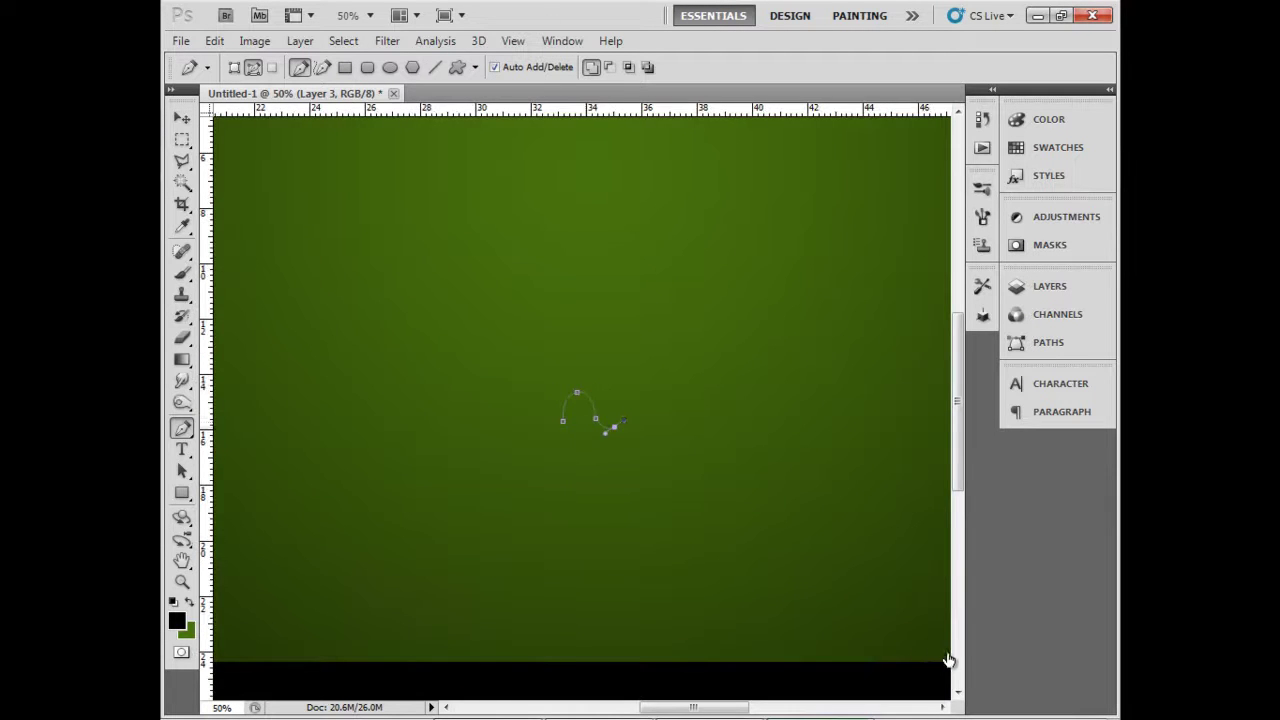
- Fill the traced hair path with black
key("ctrl+plus")
key("ctrl+plus")
key("ctrl+plus")
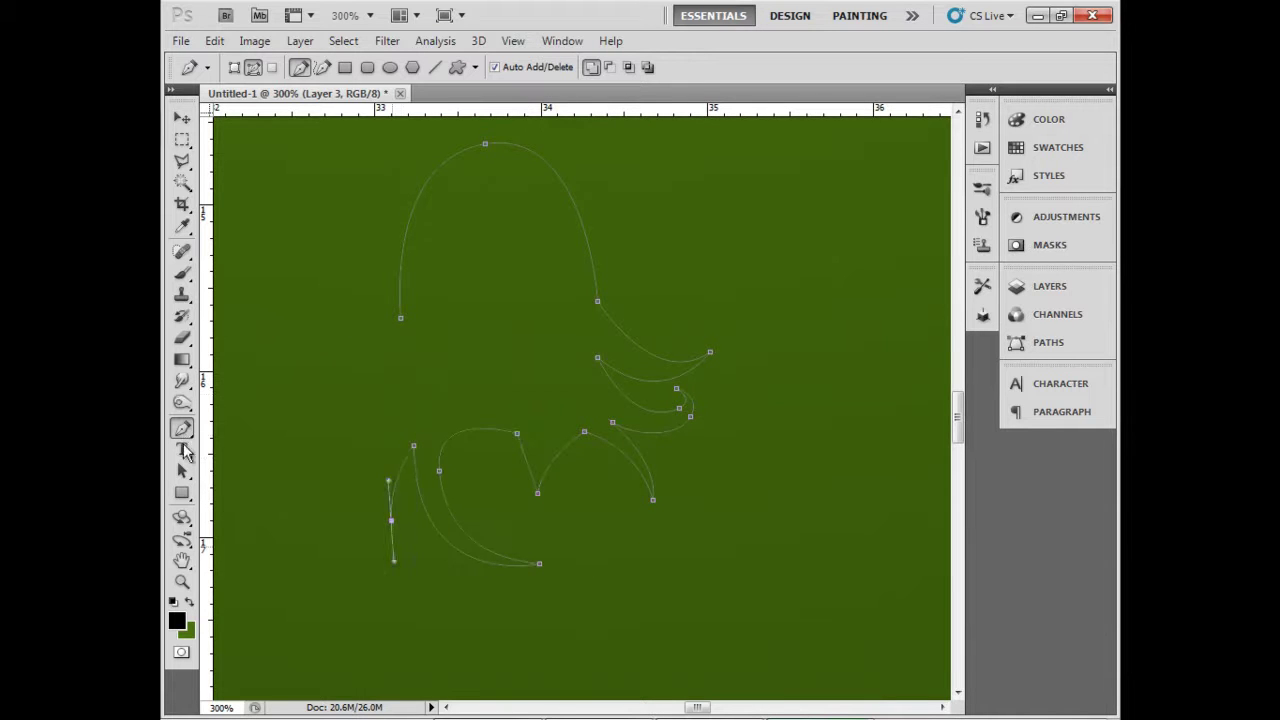
right_click(508, 462)
key("Return")
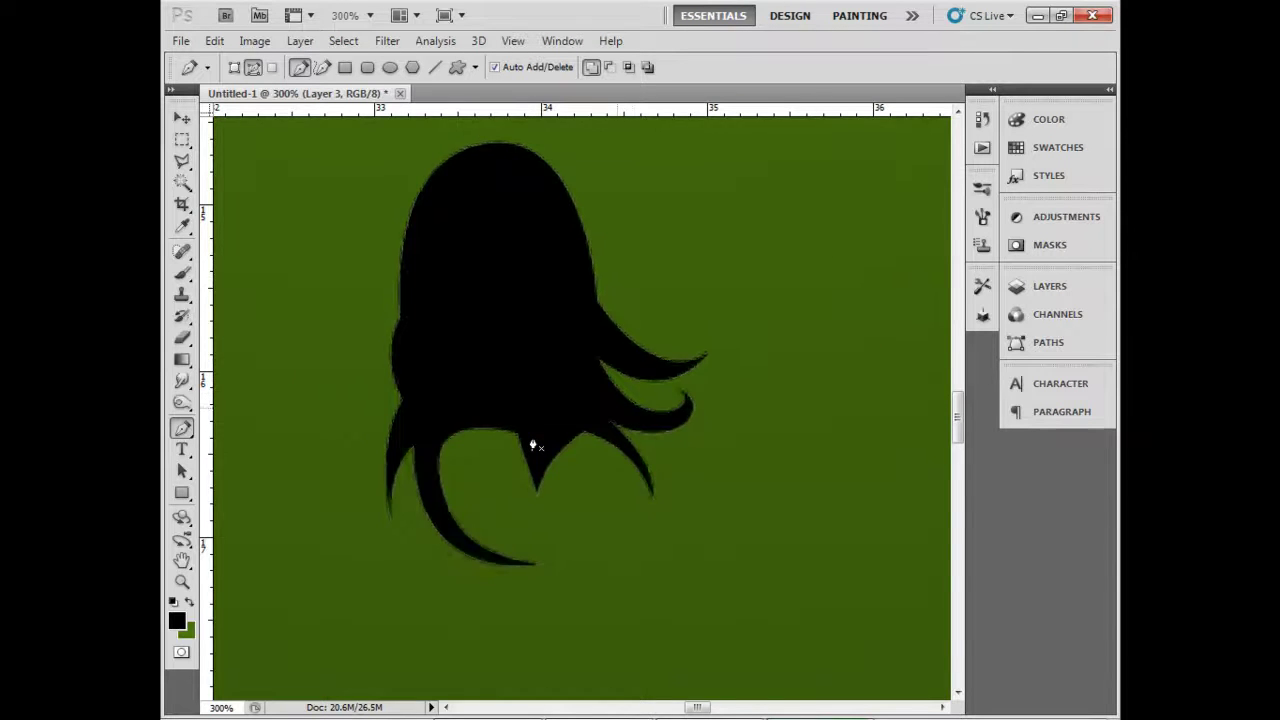
key("ctrl+minus")
key("ctrl+minus")
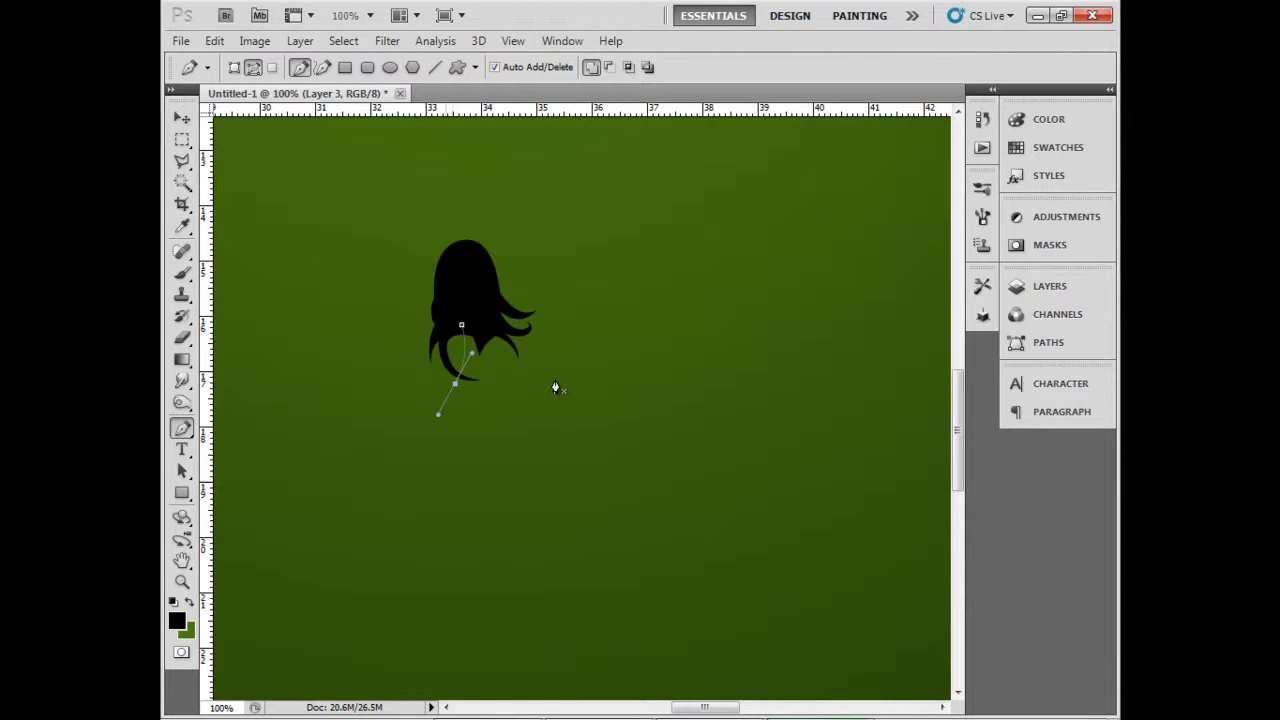
- Fill the woman's body and dress outline with black
scroll(557, 389, "down", 3)
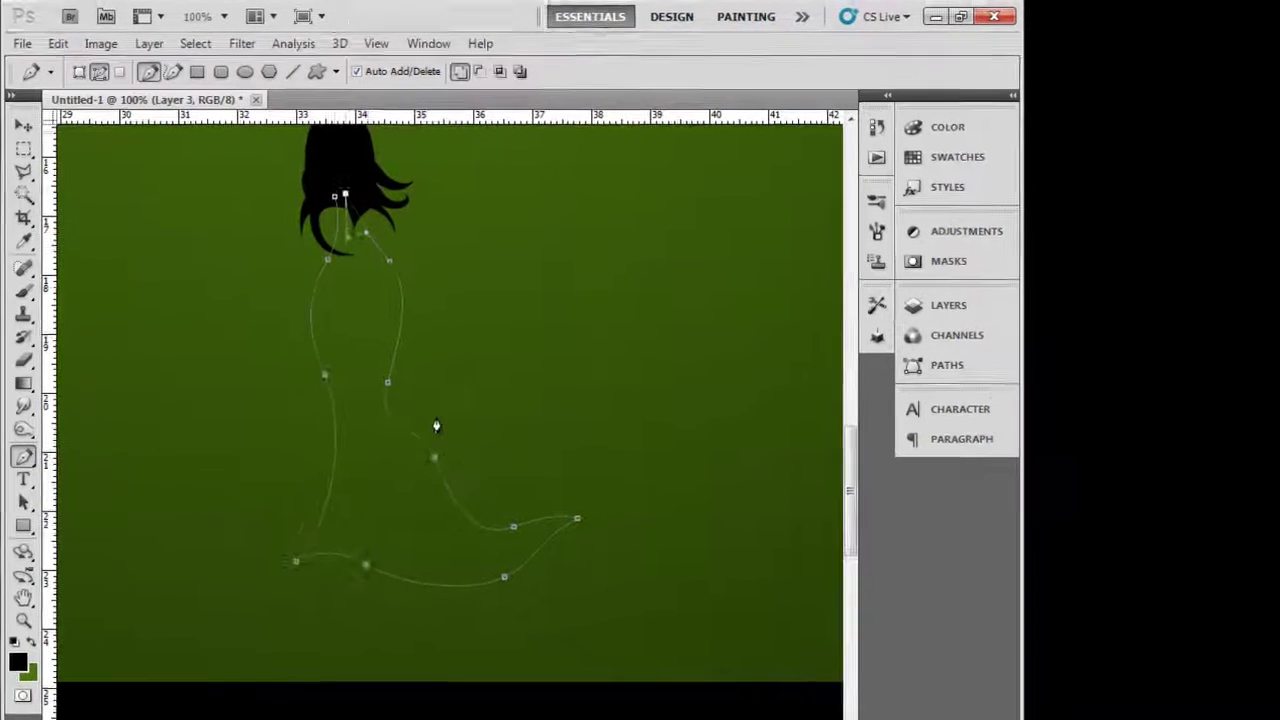
right_click(563, 430)
key("Return")
- Stroke the umbrella pole line in black
scroll(555, 413, "right", 2)
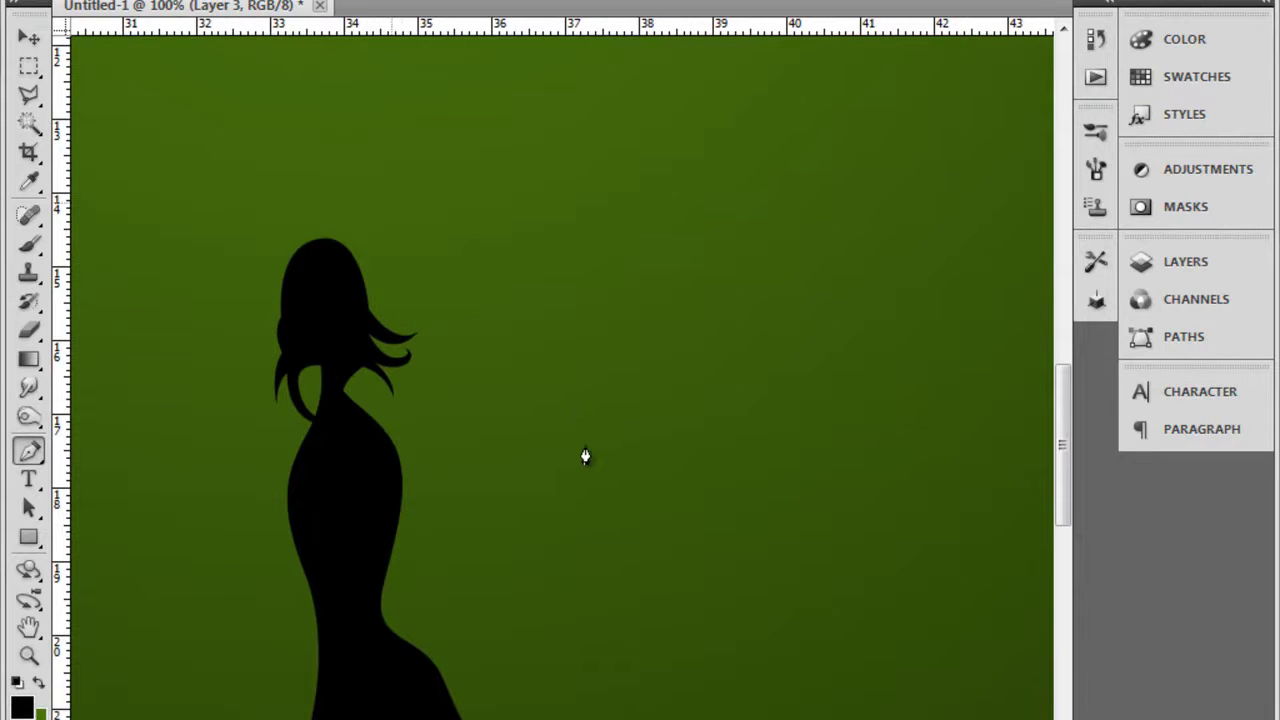
right_click(580, 448)
left_click(580, 446)
scroll(590, 455, "left", 7)
scroll(590, 455, "up", 3)
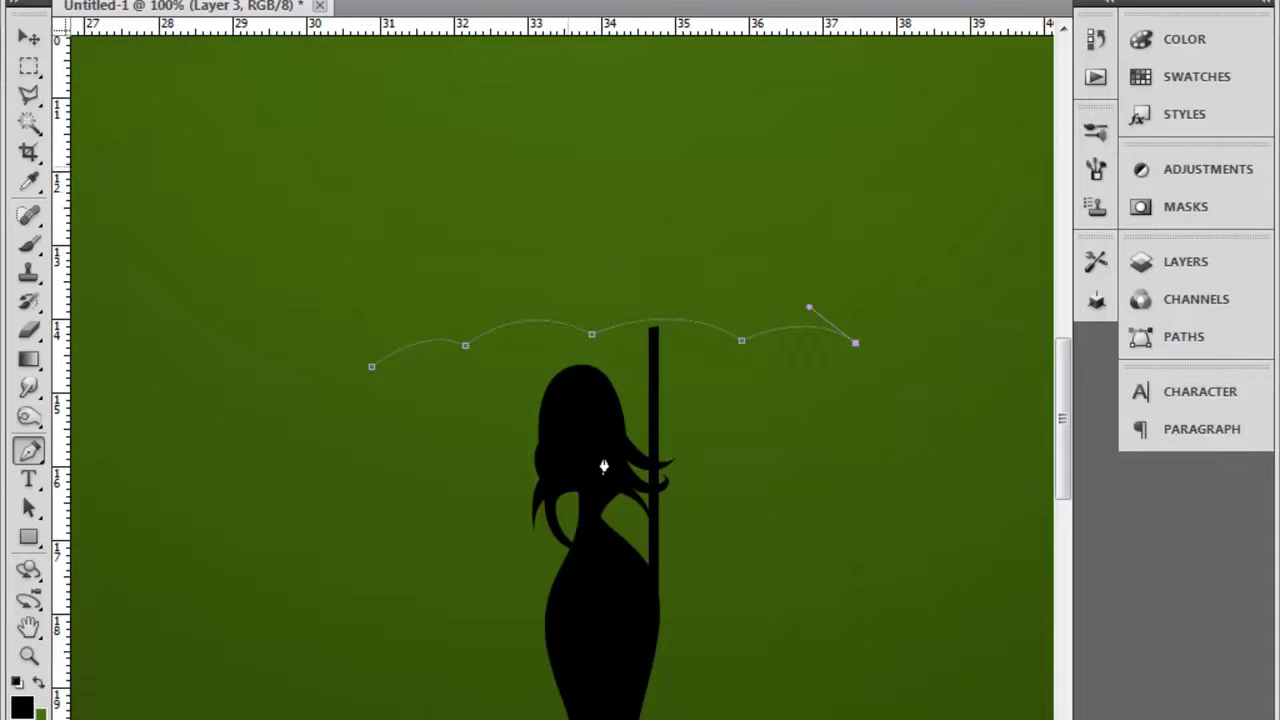
- Fill the umbrella canopy path black on a new layer and nudge it over the woman
key("F7")
right_click(605, 460)
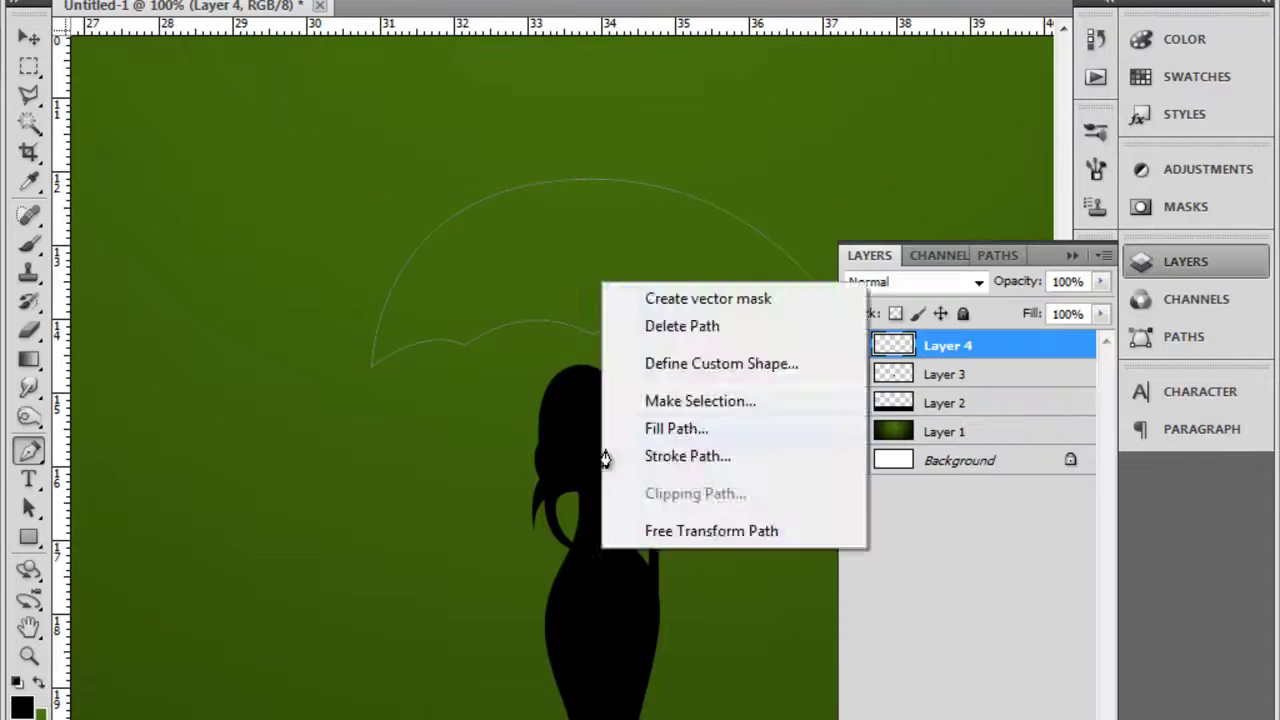
left_click(686, 426)
key("v")
key("shift+Right")
key("shift+Right")
key("shift+Right")
key("shift+Down")
key("shift+Down")
key("shift+Right")
scroll(615, 455, "right", 5)
scroll(610, 460, "up", 1)
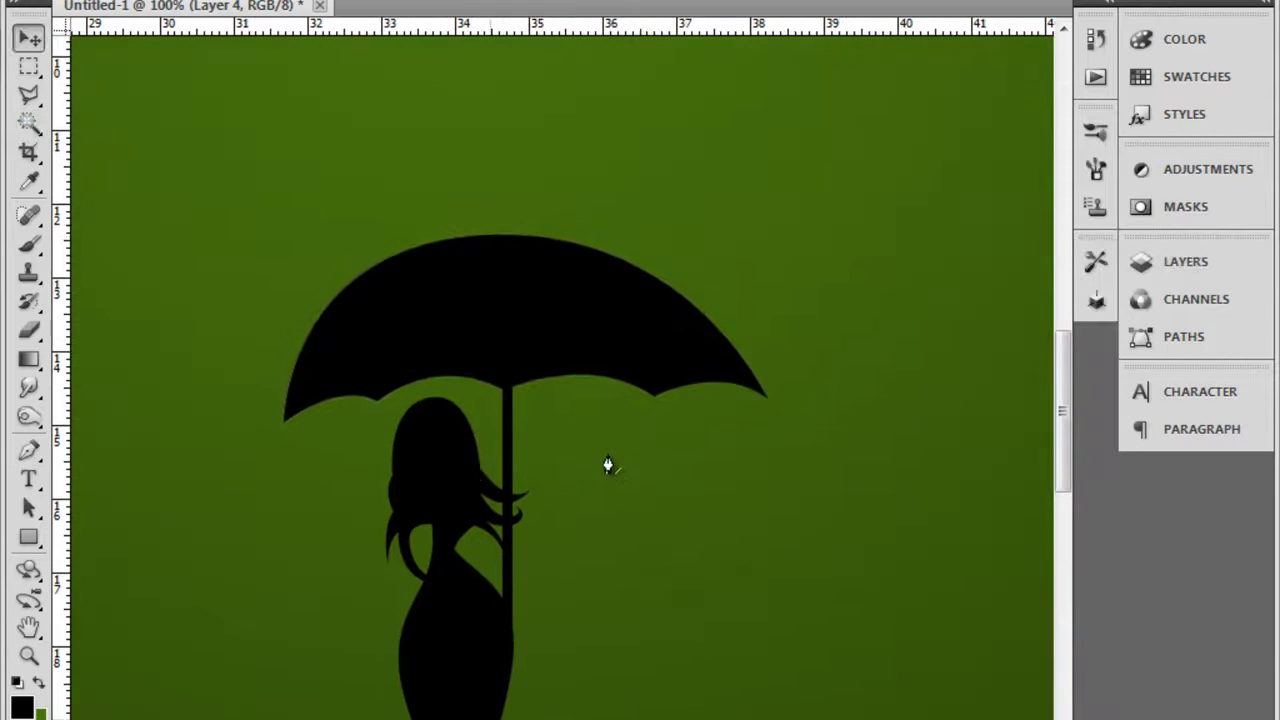
- Stroke the pointed umbrella tip and fill the two leg outlines with black
right_click(604, 461)
left_click(660, 450)
scroll(606, 463, "down", 13)
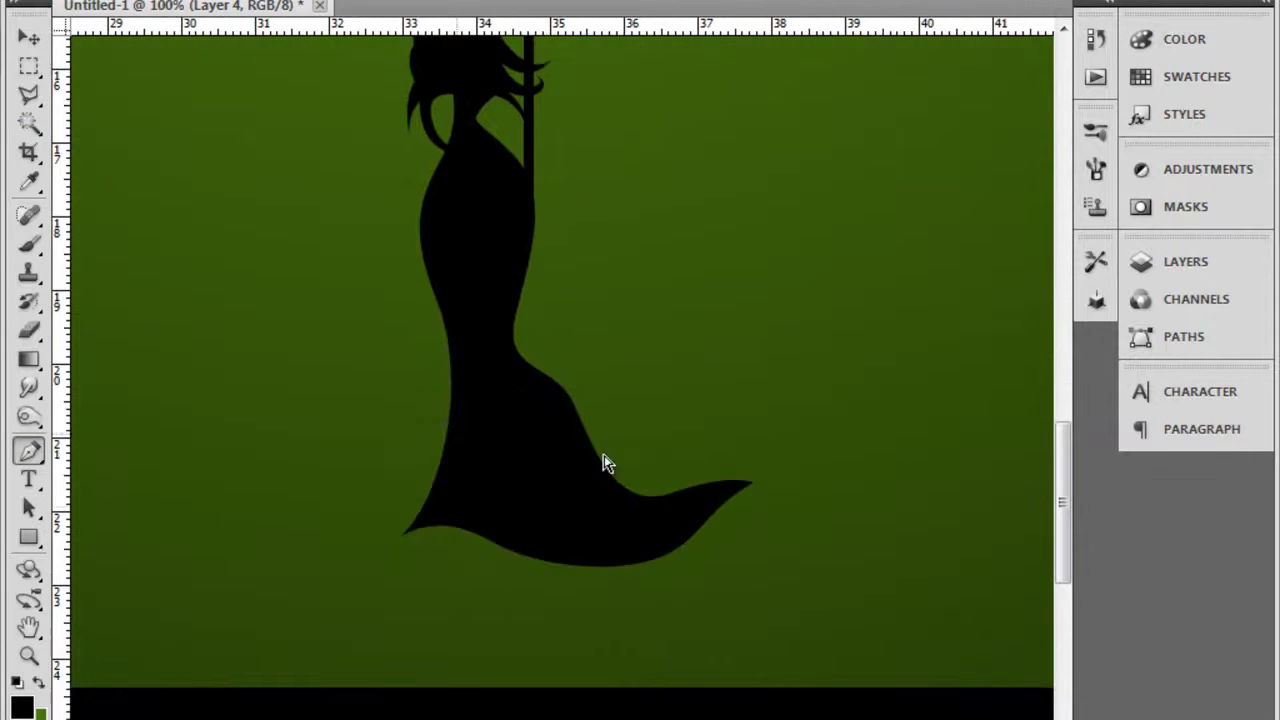
right_click(607, 466)
left_click(660, 555)
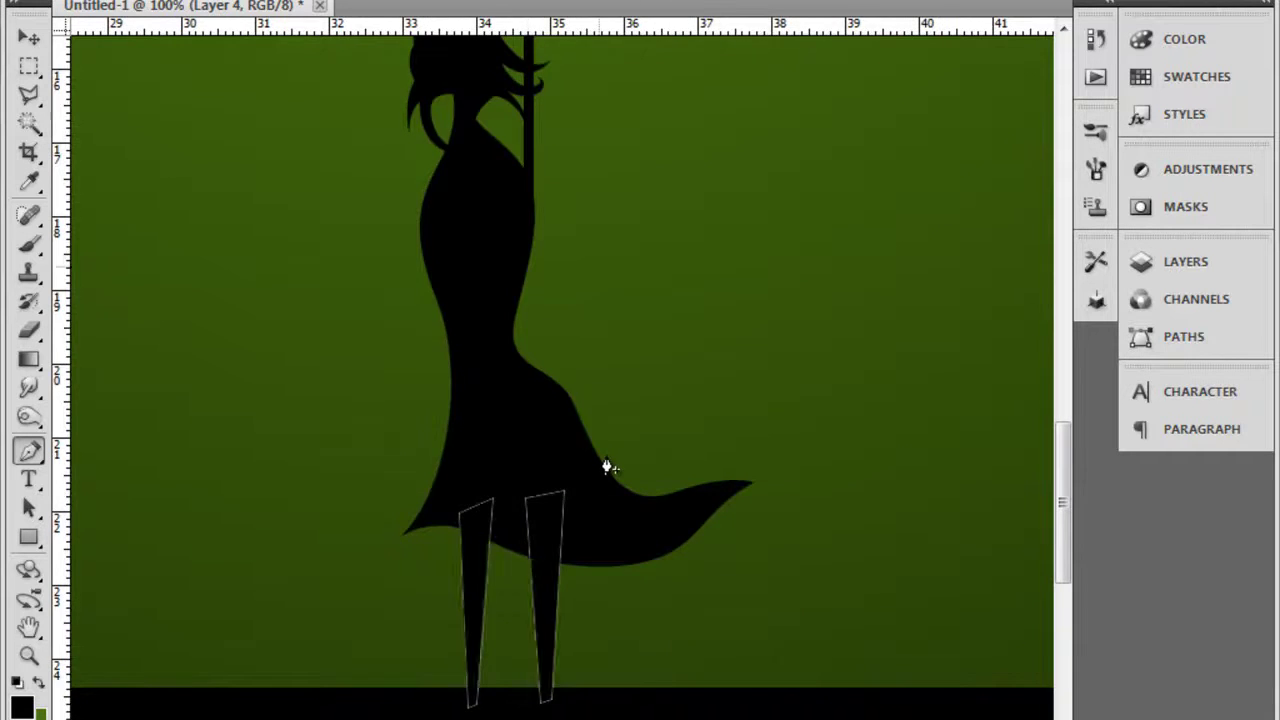
scroll(607, 466, "up", 5)
scroll(607, 466, "left", 1)
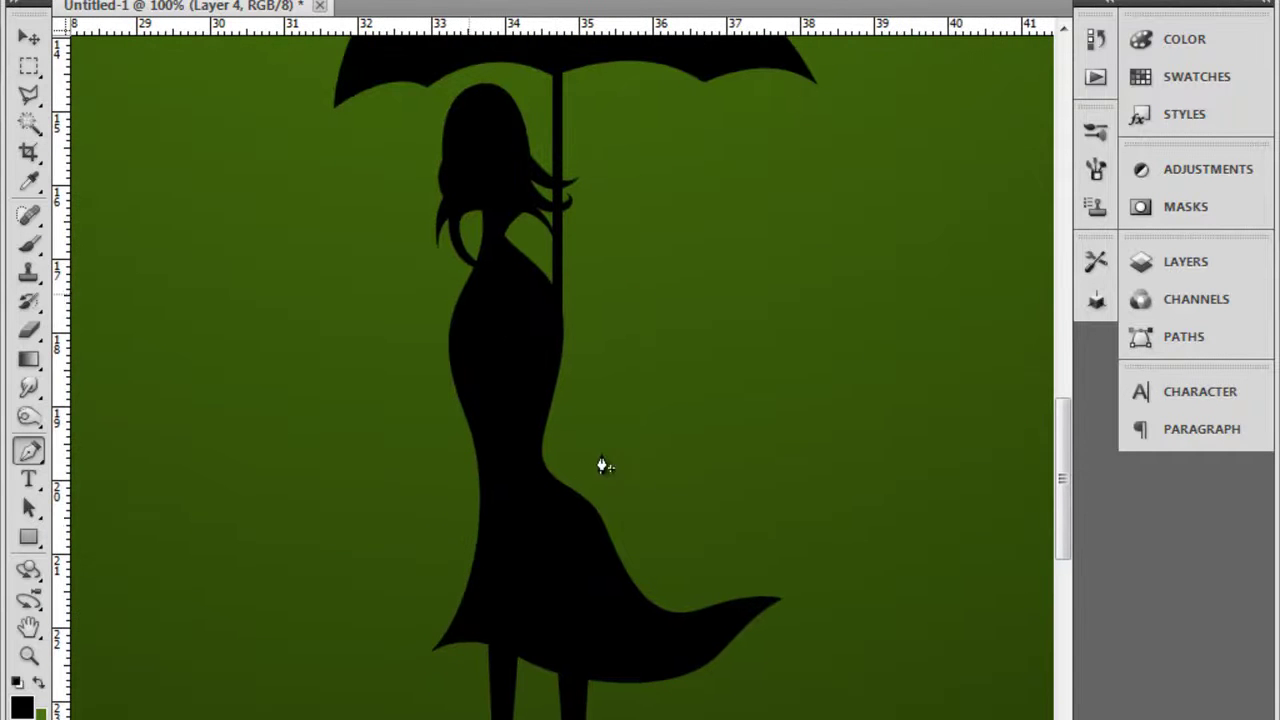
scroll(602, 463, "up", 3)
scroll(590, 462, "left", 3)
key("ctrl+minus")
key("ctrl+minus")
key("ctrl+minus")
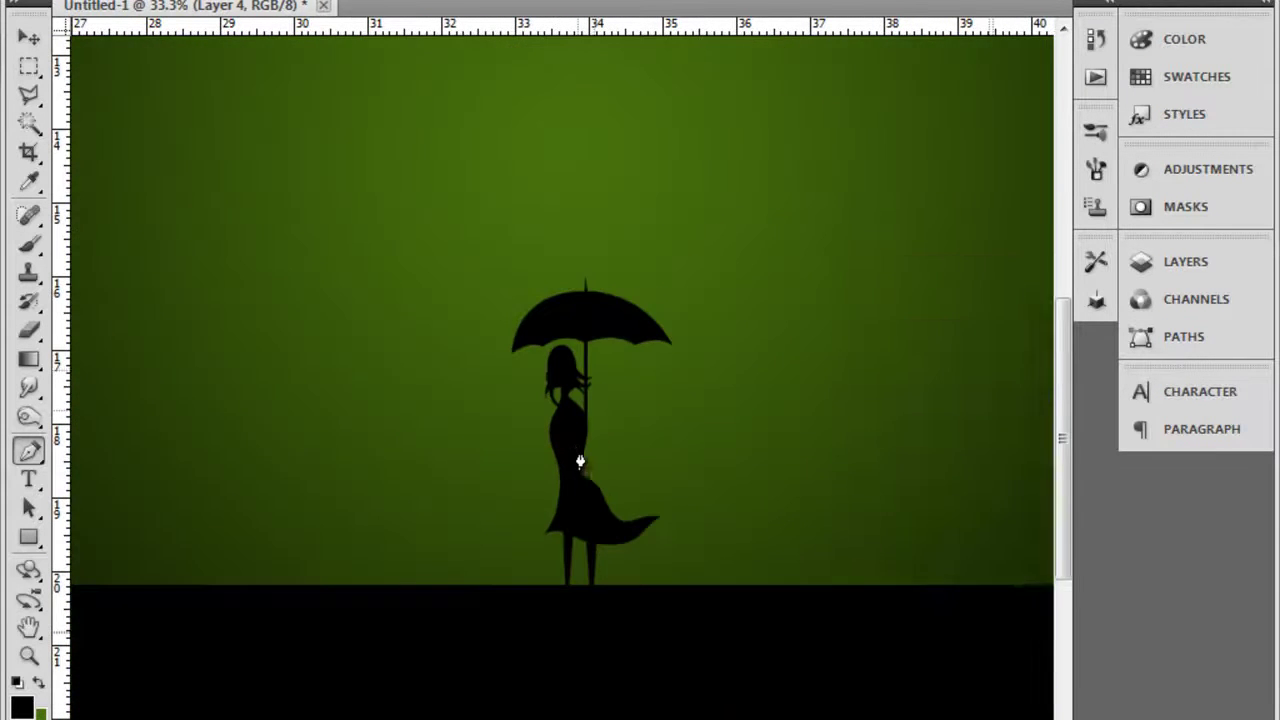
- Draw the white oval lamp light beside the umbrella figure
key("v")
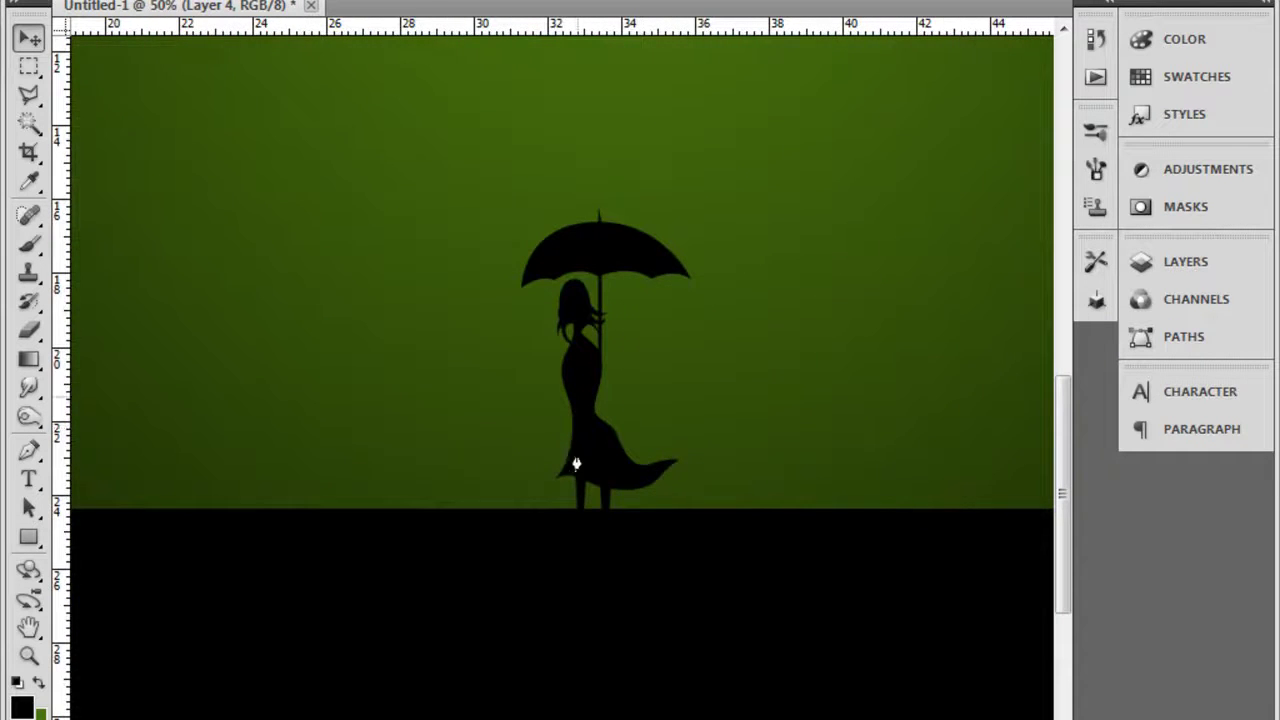
scroll(576, 463, "up", 2)
scroll(576, 463, "left", 3)
scroll(663, 594, "right", 15)
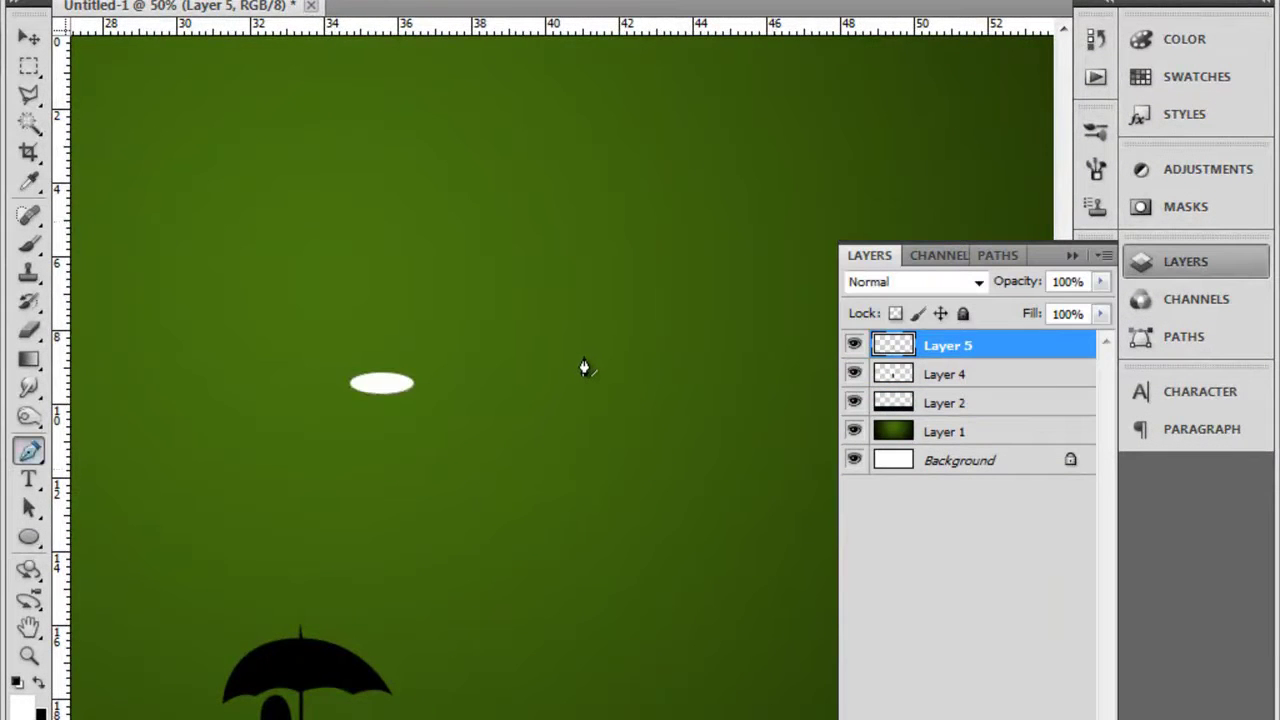
key("ctrl+plus")
scroll(620, 400, "up", 3)
scroll(650, 425, "left", 2)
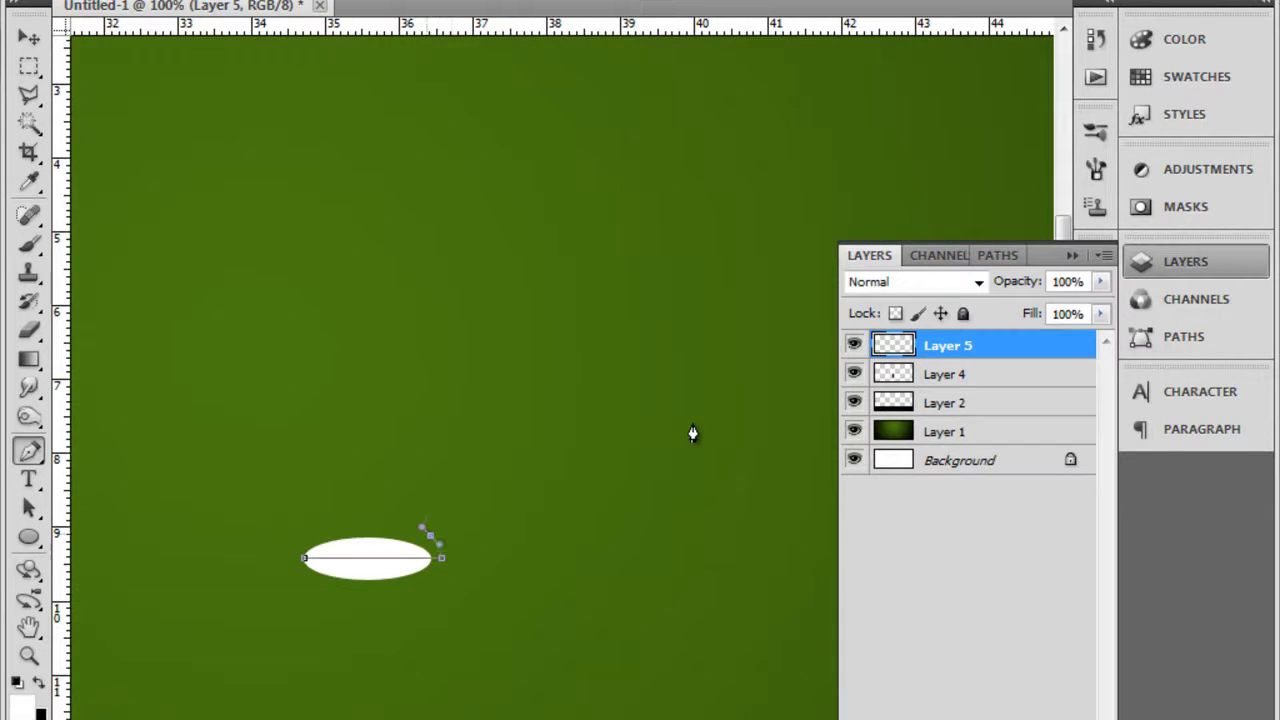
scroll(691, 434, "down", 5)
scroll(720, 405, "right", 2)
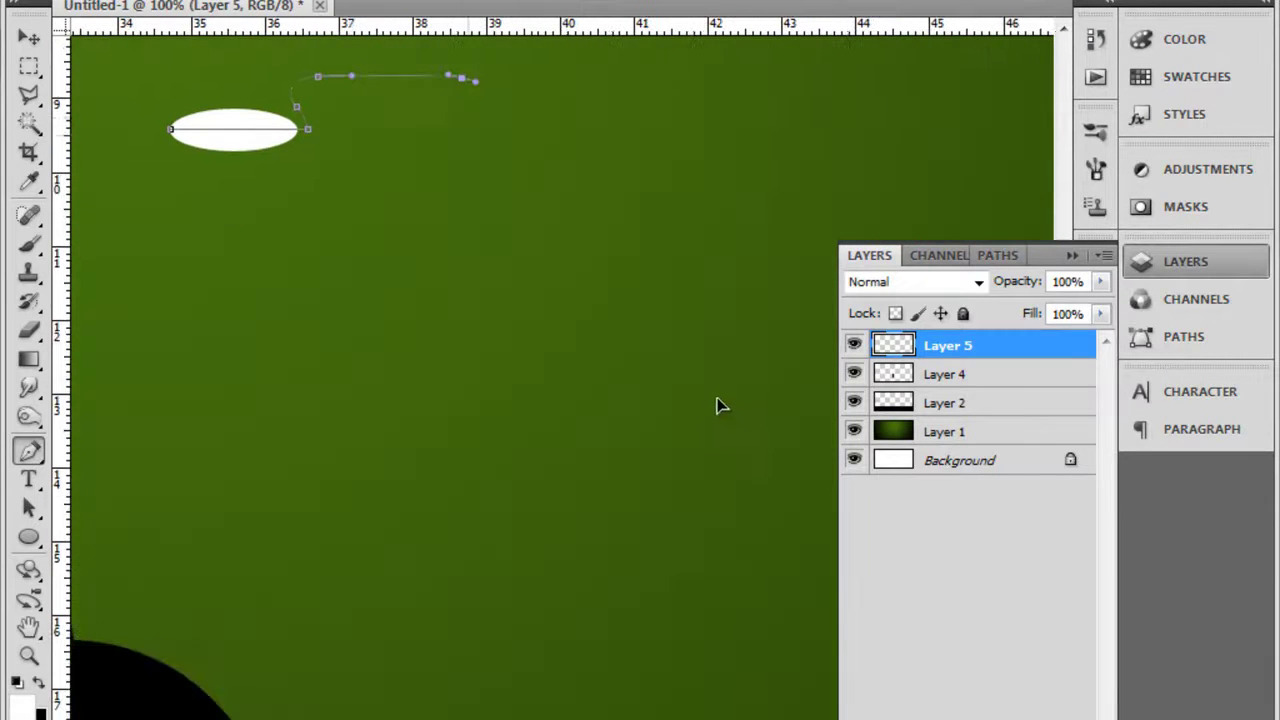
key("ctrl+minus")
- Fill the tall curved lamp post path with black
scroll(738, 400, "up", 2)
scroll(750, 400, "left", 2)
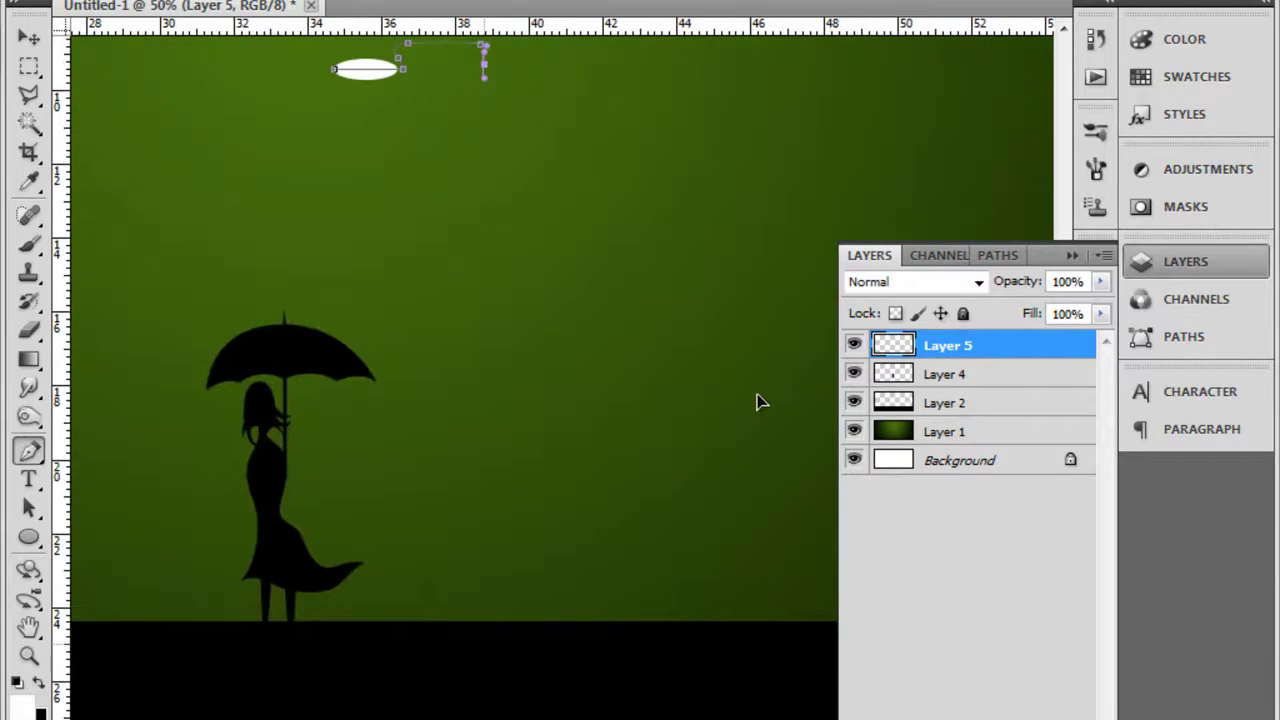
scroll(730, 410, "up", 4)
scroll(710, 412, "right", 1)
scroll(710, 412, "down", 5)
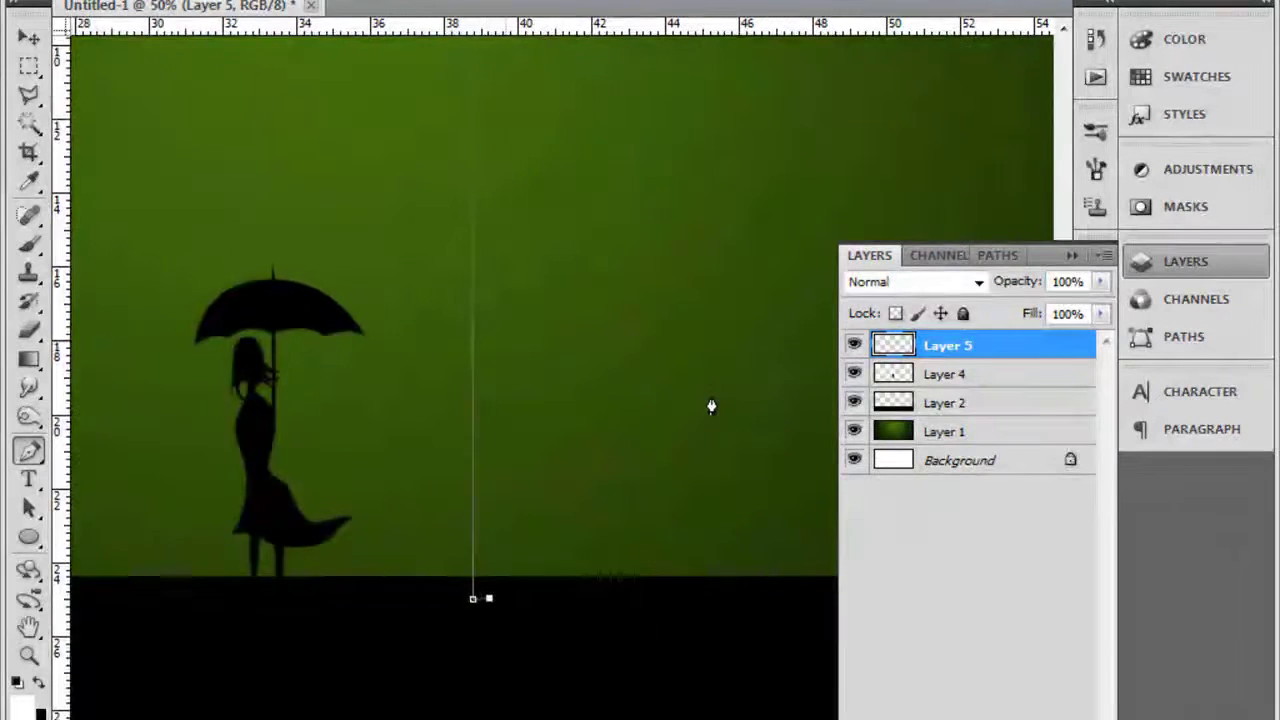
scroll(744, 405, "up", 4)
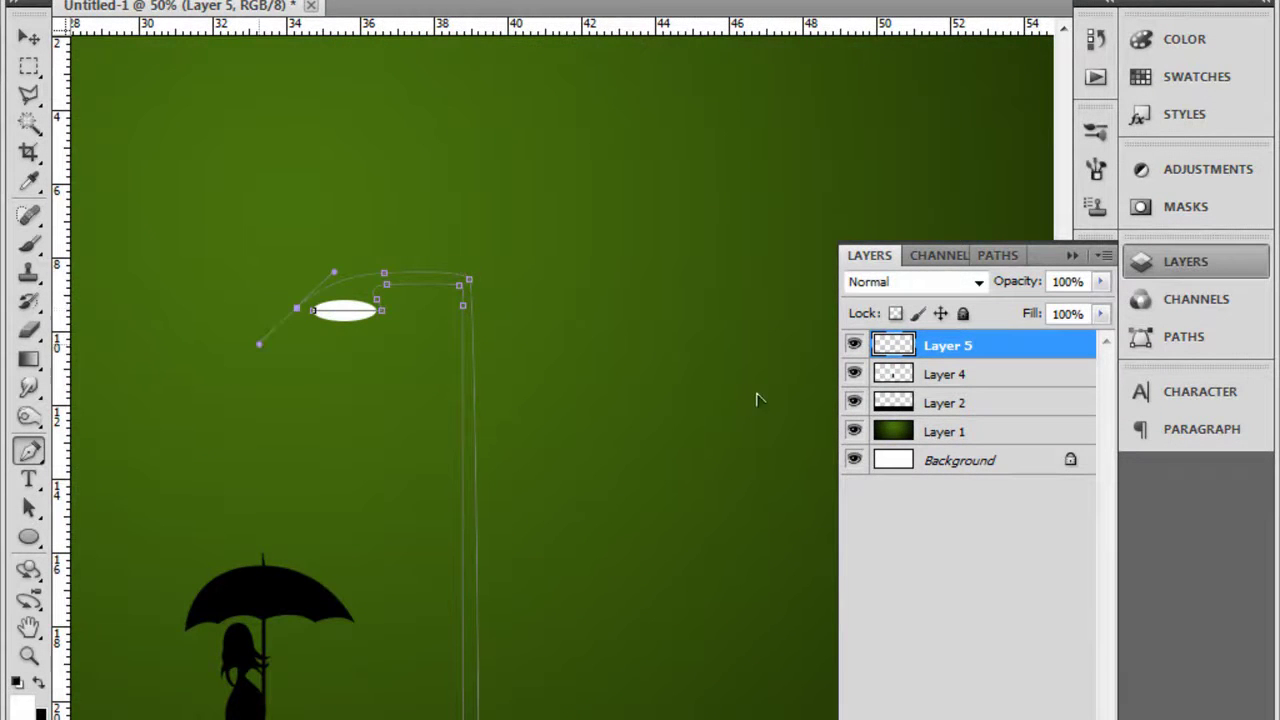
key("ctrl+minus")
key("ctrl+minus")
key("ctrl+minus")
key("v")
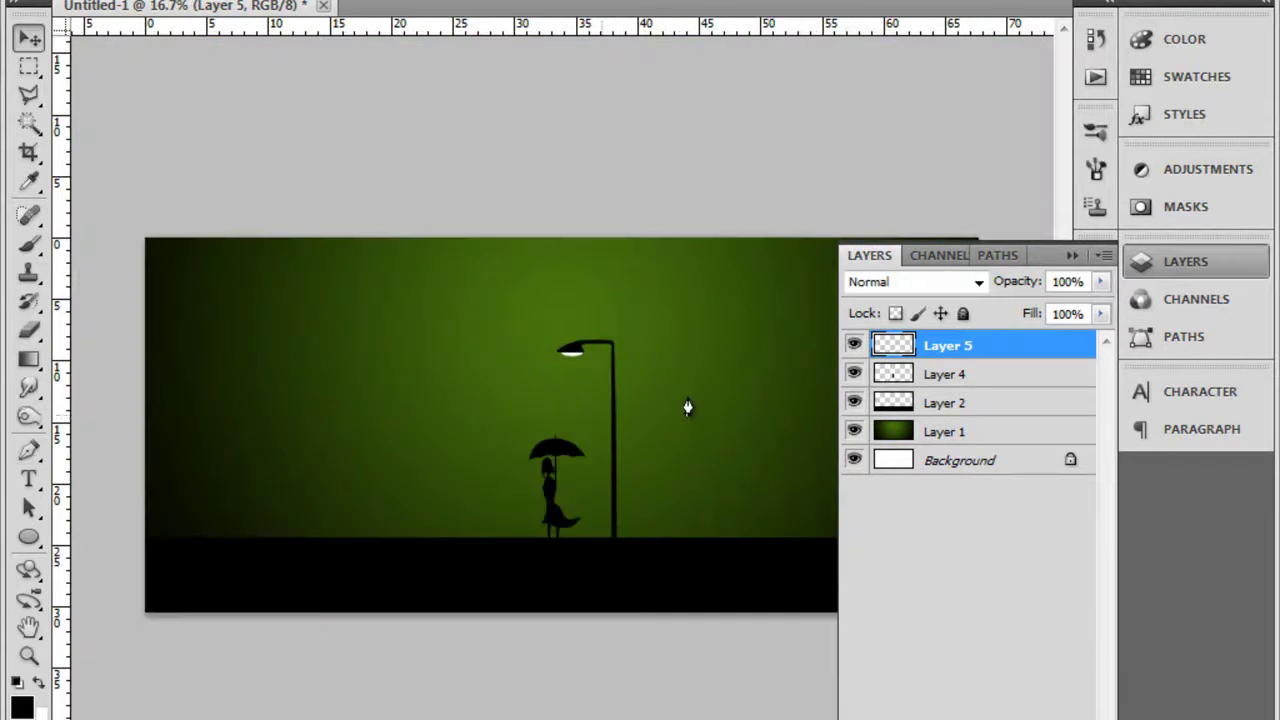
key("F7")
key("ctrl+plus")
key("ctrl+plus")
key("ctrl+plus")
scroll(686, 412, "down", 2)
- Fill a thin horizontal strip black and duplicate it just below as a second rail
scroll(700, 415, "right", 4)
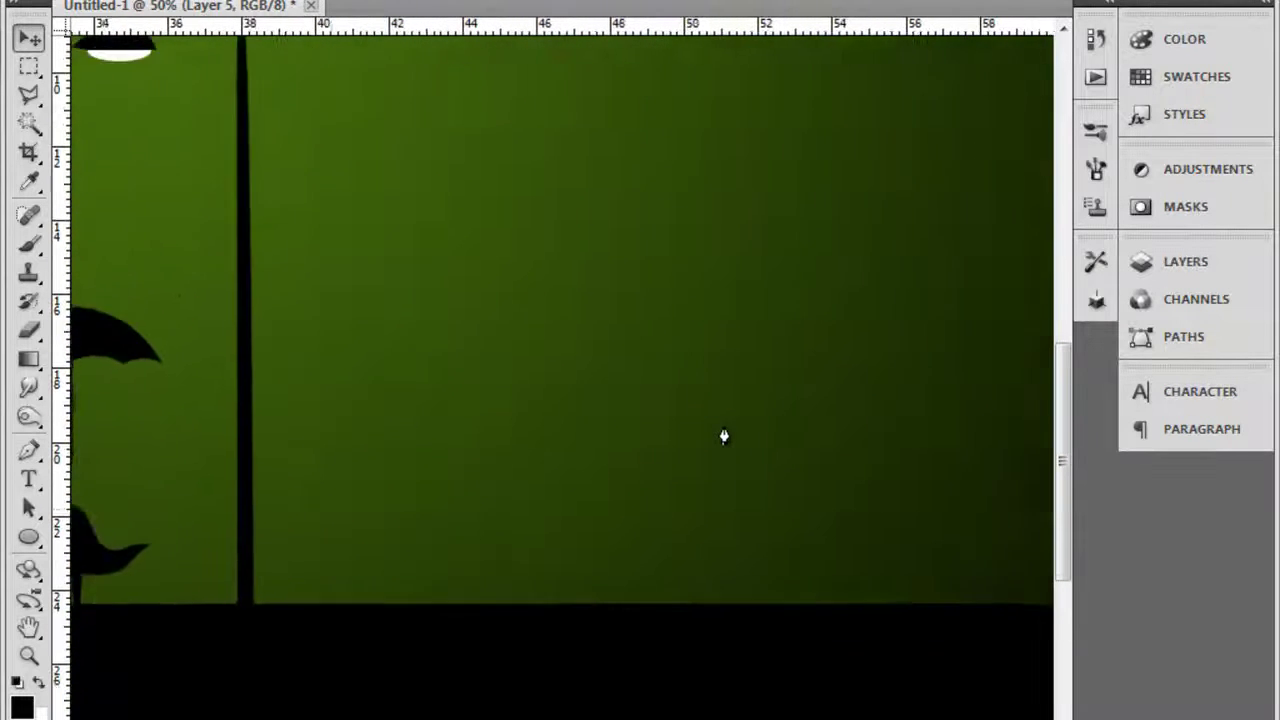
key("c")
key("b")
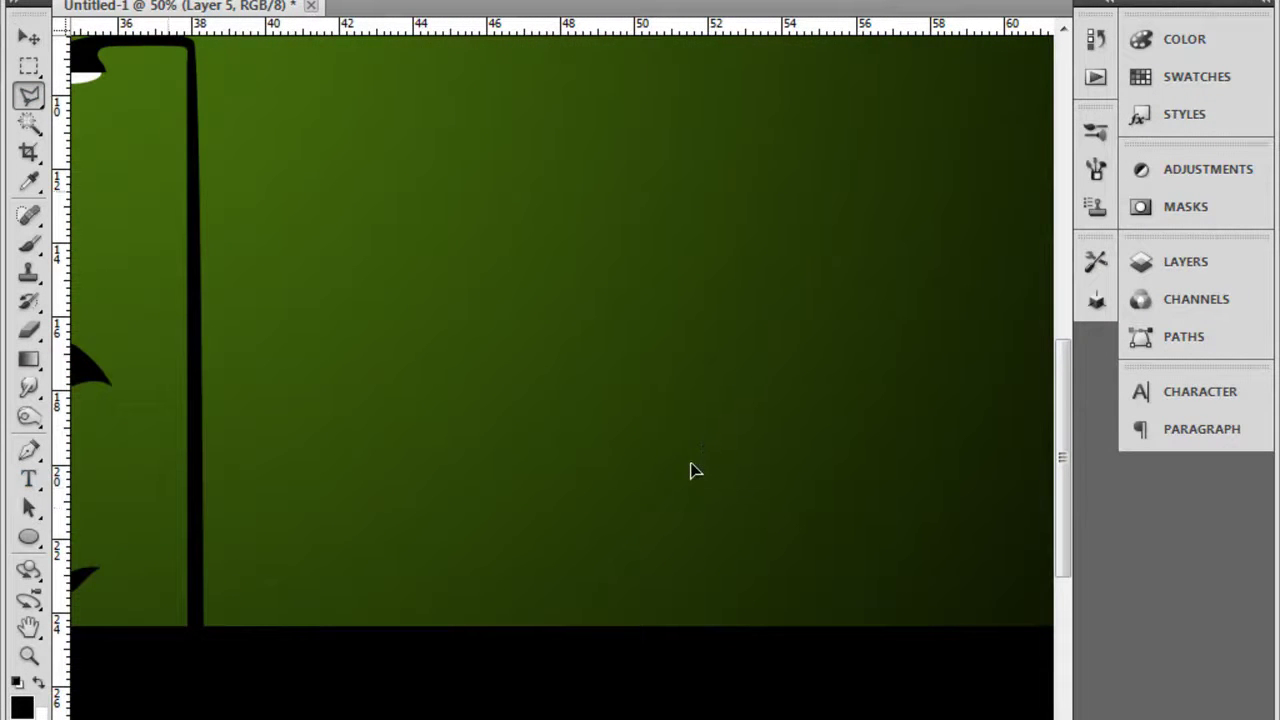
key("ctrl+minus")
key("ctrl+minus")
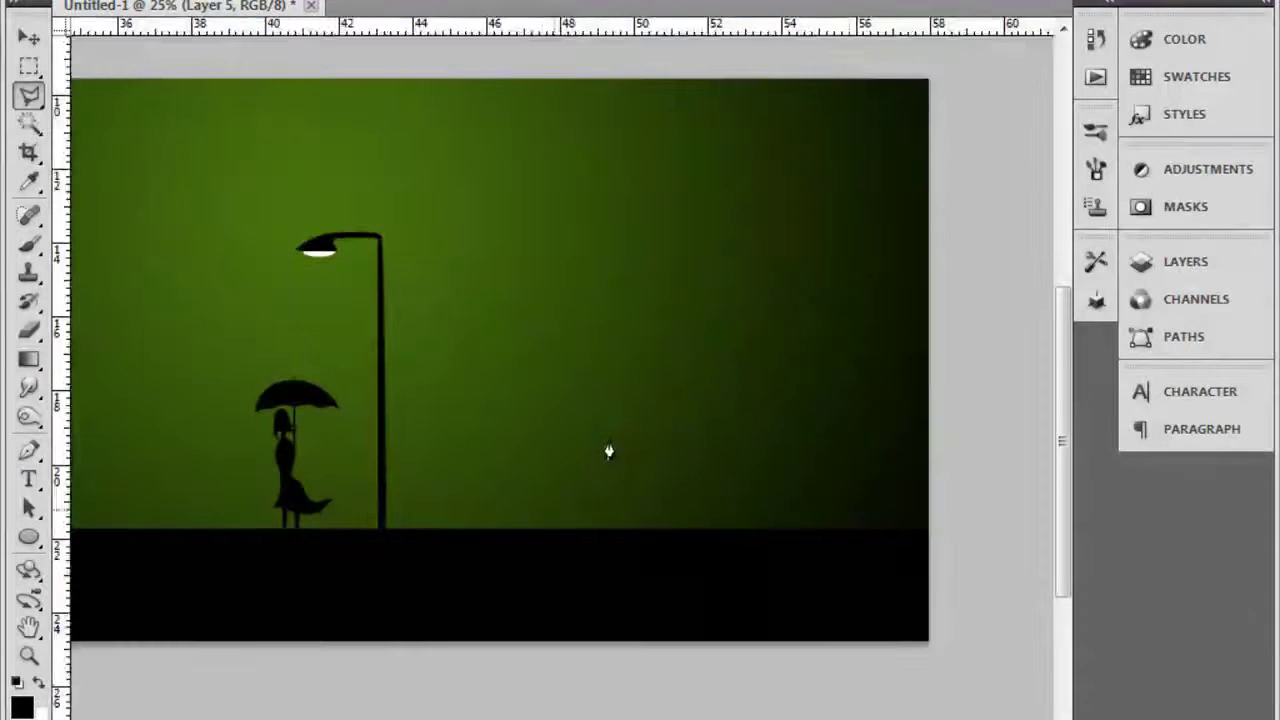
key("Return")
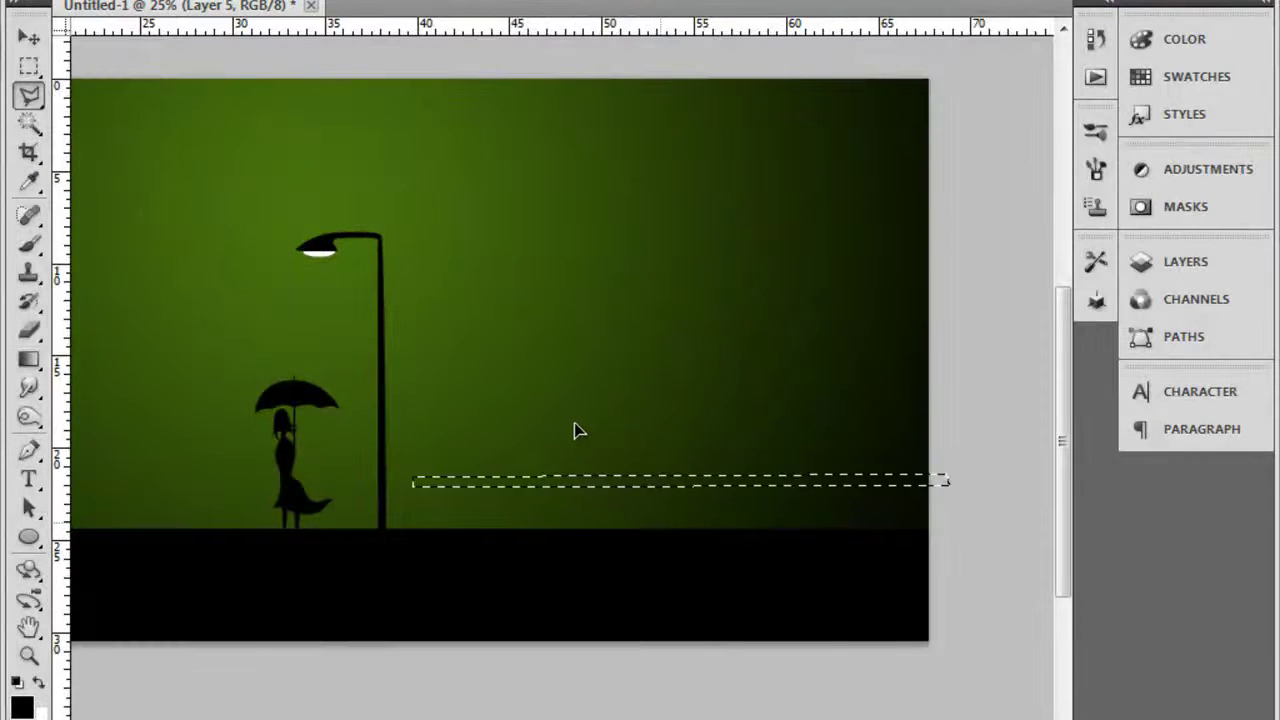
key("alt+BackSpace")
key("ctrl+d")
key("v")
key("ctrl+j")
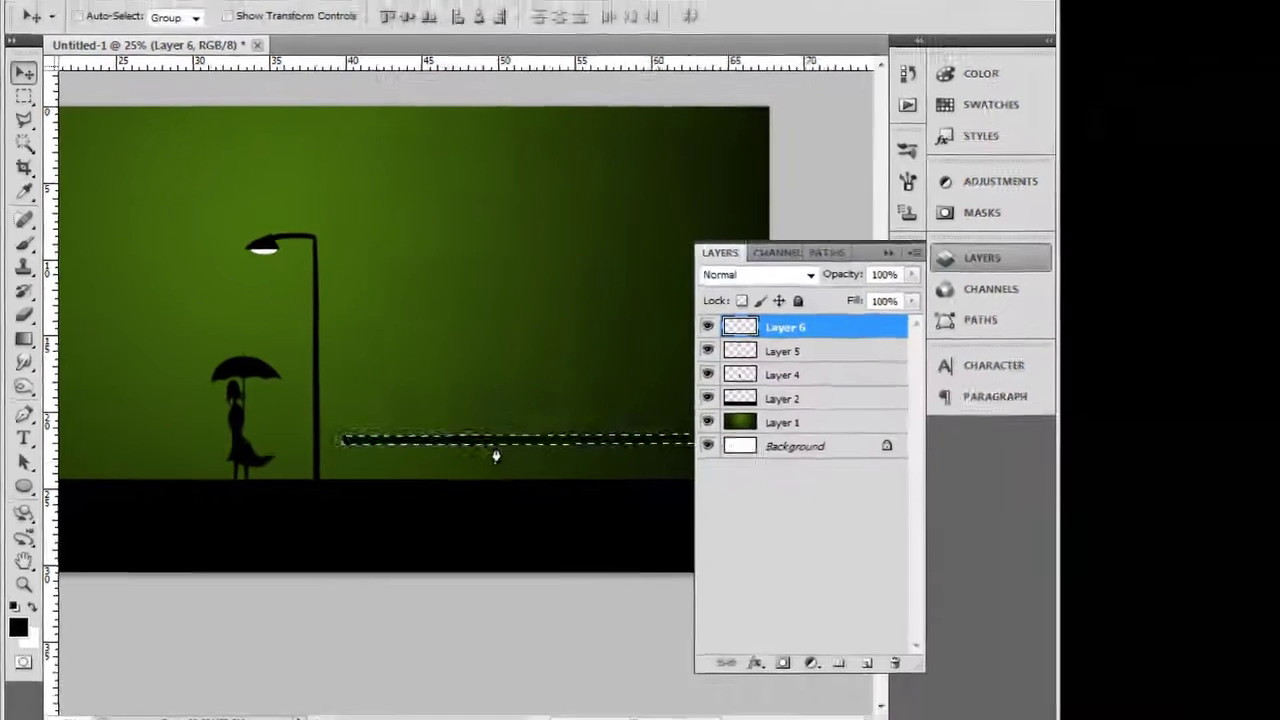
left_click_drag(594, 481, 594, 505)
- Draw a black rectangular post beside the rails and merge it into the fence layer
key("shift+u")
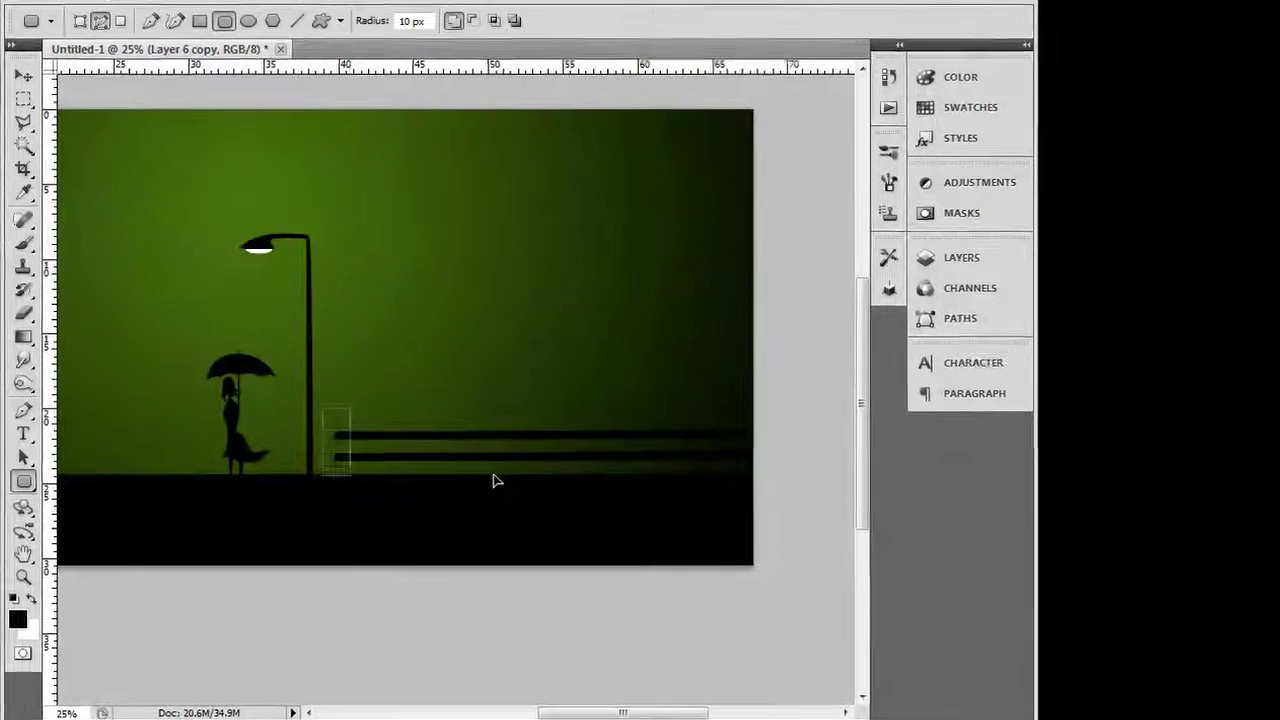
left_click_drag(318, 405, 342, 470)
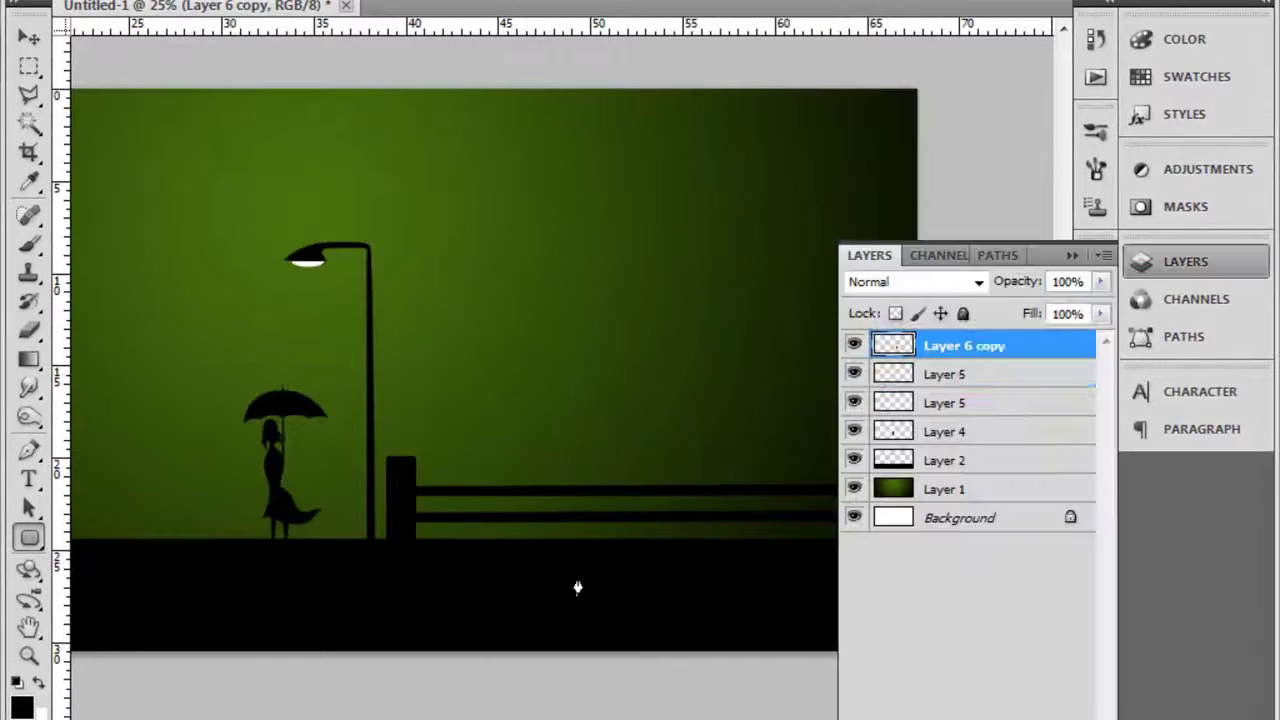
key("alt+bracketleft")
key("ctrl+e")
- Duplicate the fence, flip it horizontally and place the mirrored copy on the left
key("ctrl+j")
key("ctrl+t")
right_click(746, 555)
key("Return")
right_click(763, 551)
key("Up")
key("Return")
key("ctrl+minus")
key("Return")
key("F7")
scroll(766, 551, "up", 3)
scroll(766, 551, "up", 1)
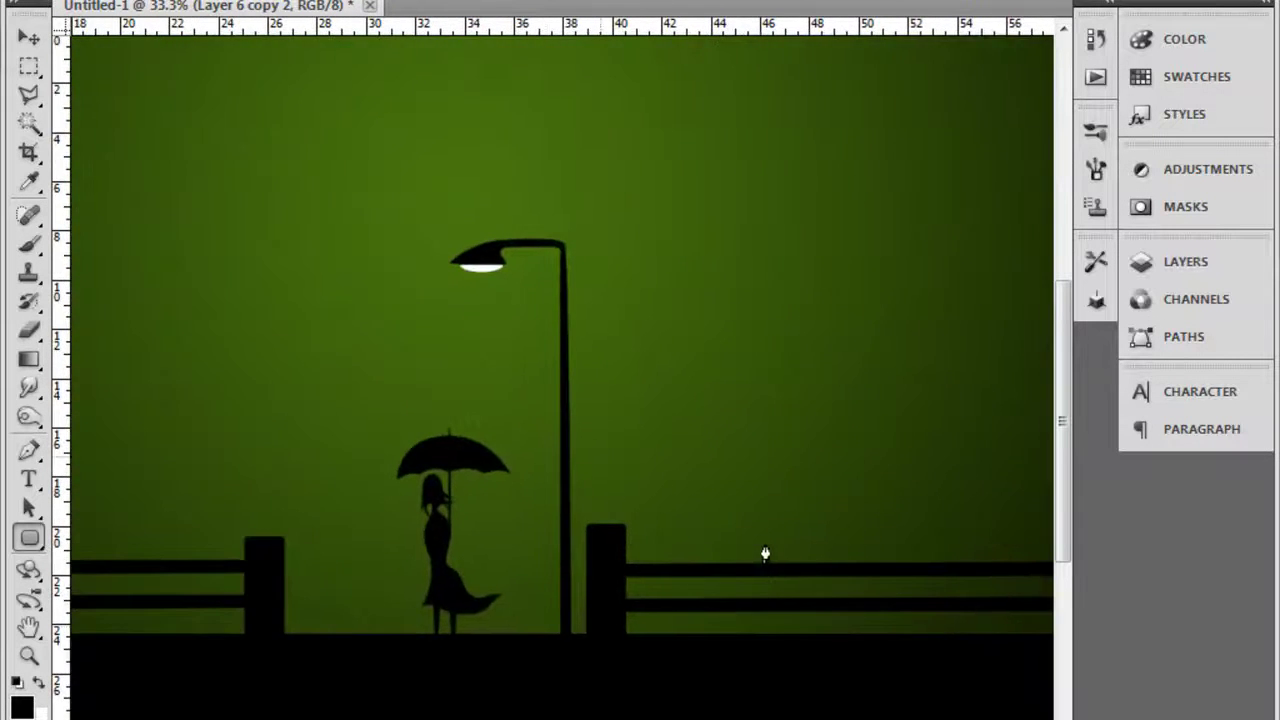
- Rotate the small handle piece into a tilted handle on the rounded bag by her feet
scroll(729, 605, "up", 1)
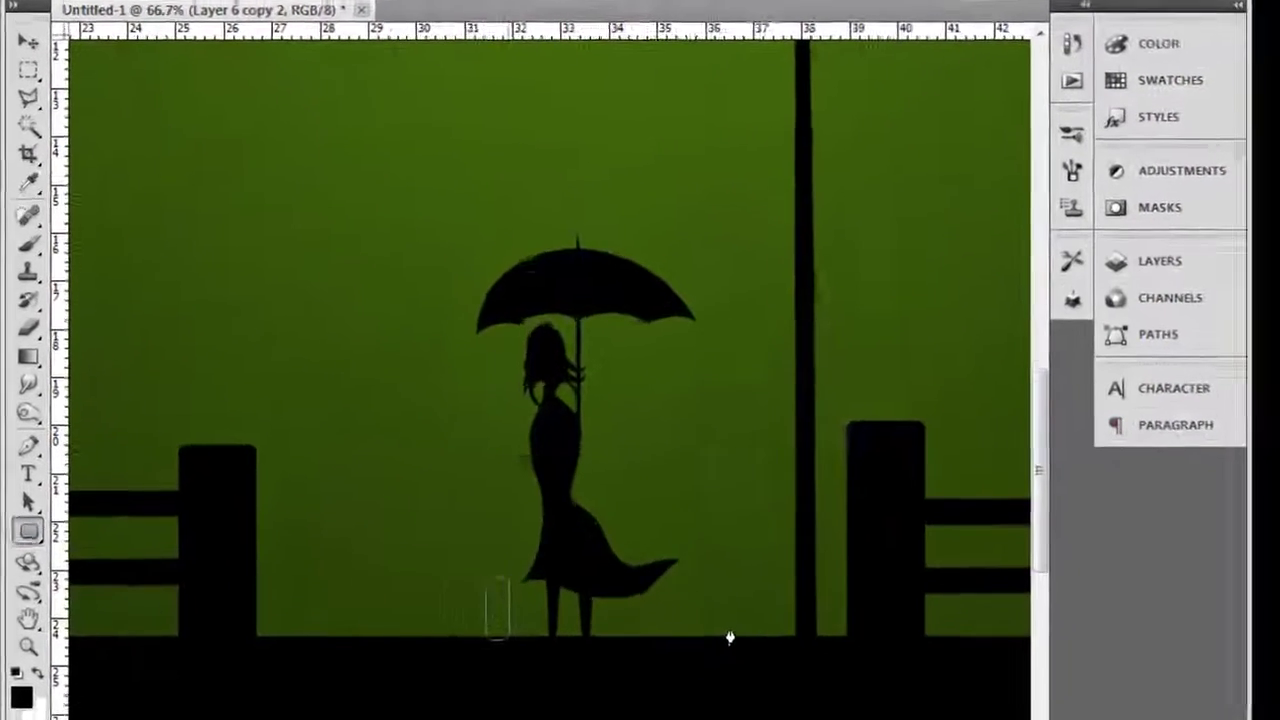
scroll(749, 641, "up", 3)
key("F7")
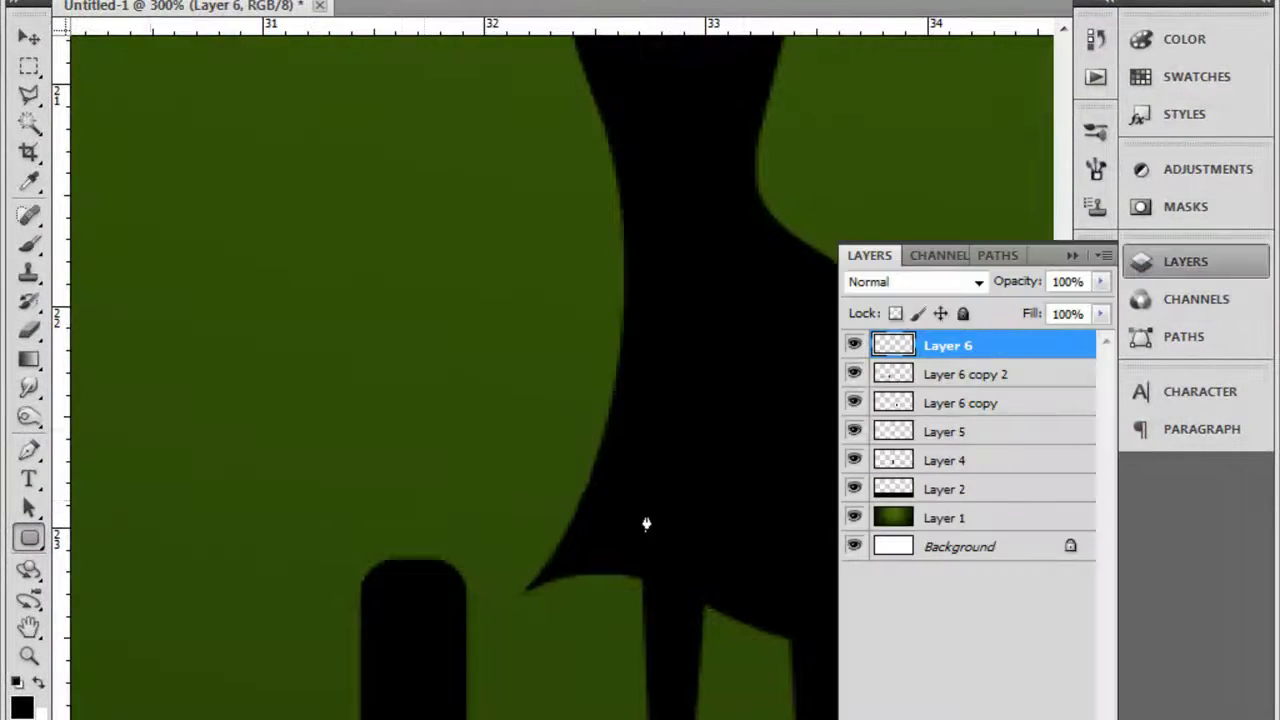
key("ctrl+t")
left_click_drag(714, 500, 670, 530)
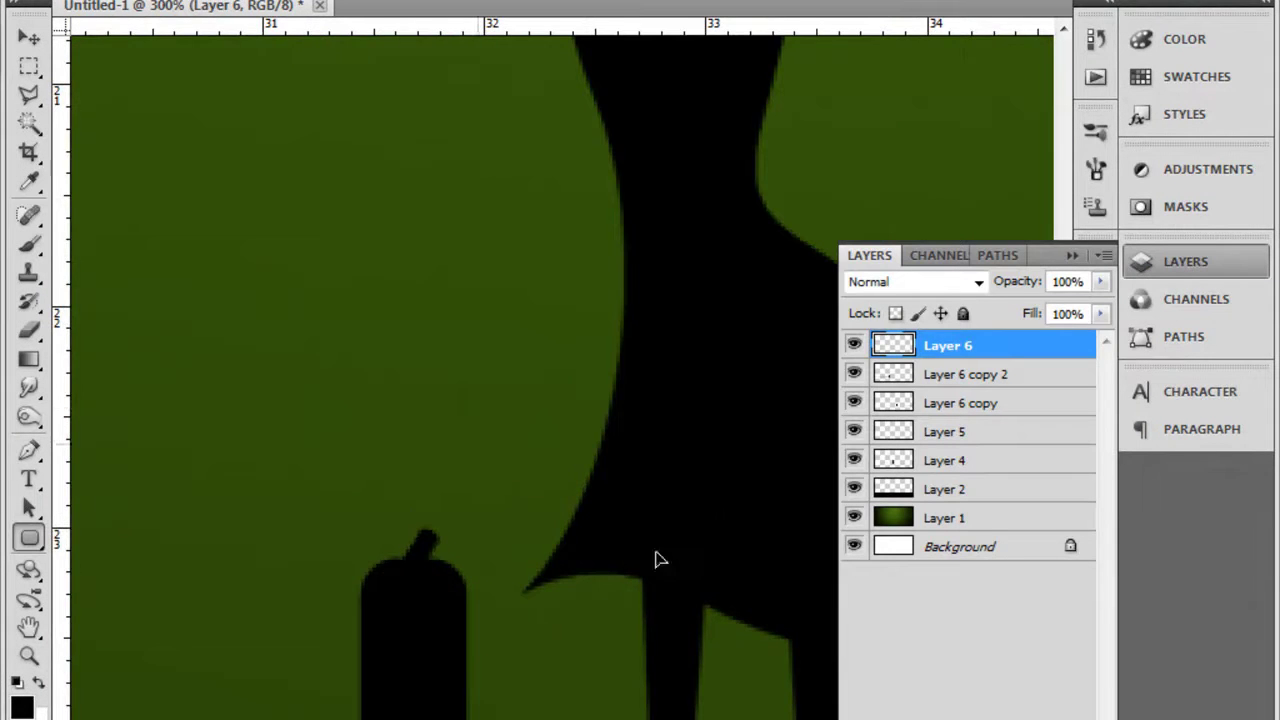
key("ctrl+minus")
key("ctrl+minus")
left_click(646, 600, "ctrl")
key("v")
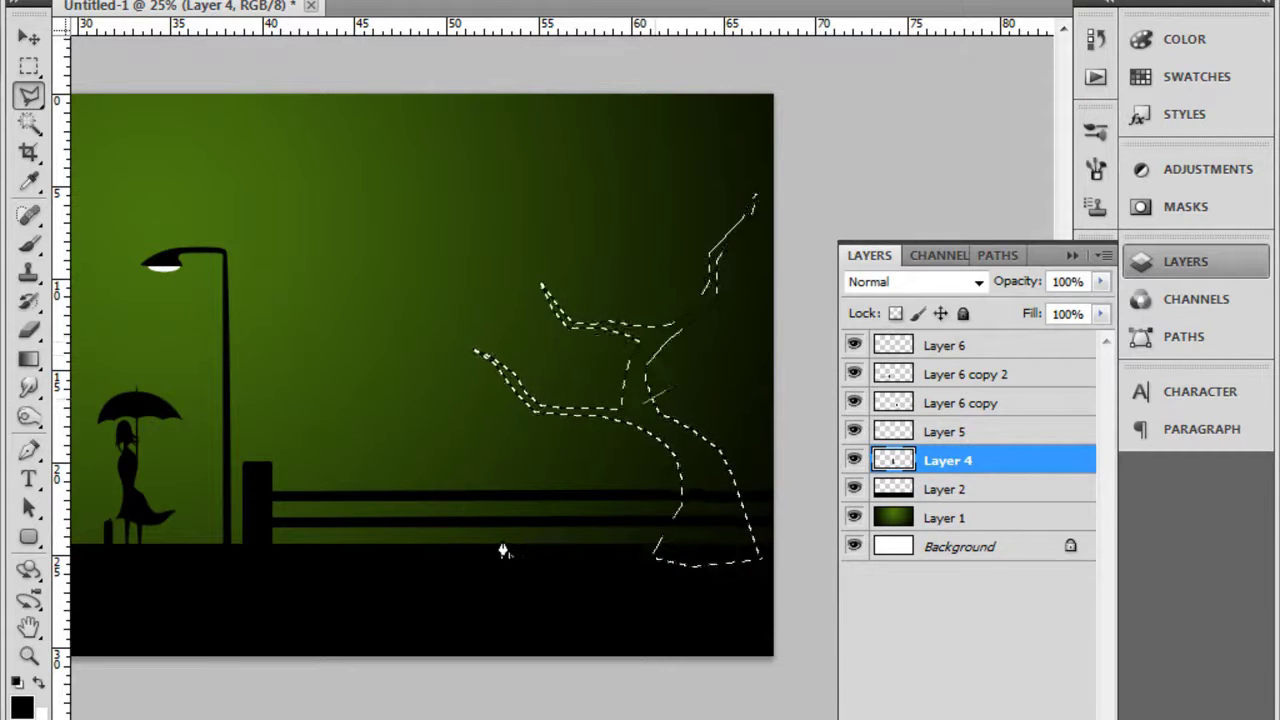
- Fill the polygonal tree outline with black and deselect it
key("alt+BackSpace")
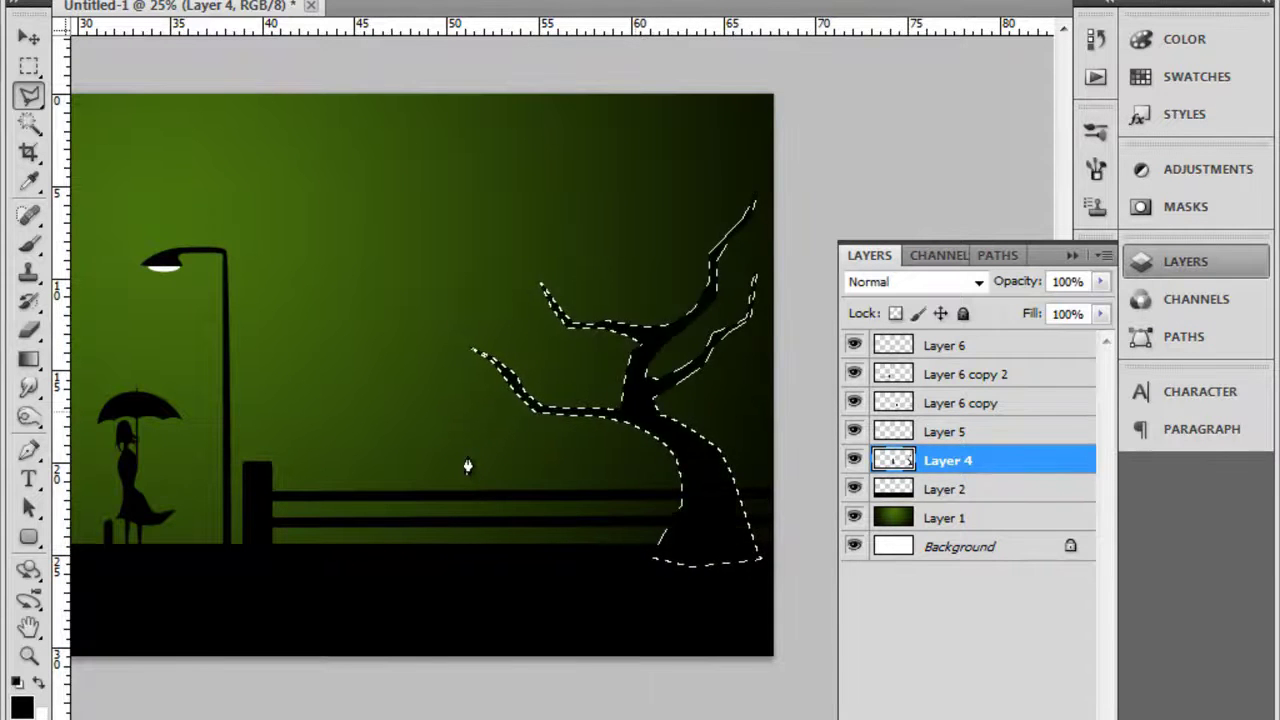
key("alt+period")
key("ctrl+d")
- Remove a stray branch with Content-Aware Fill
key("ctrl+plus")
key("ctrl+plus")
key("ctrl+plus")
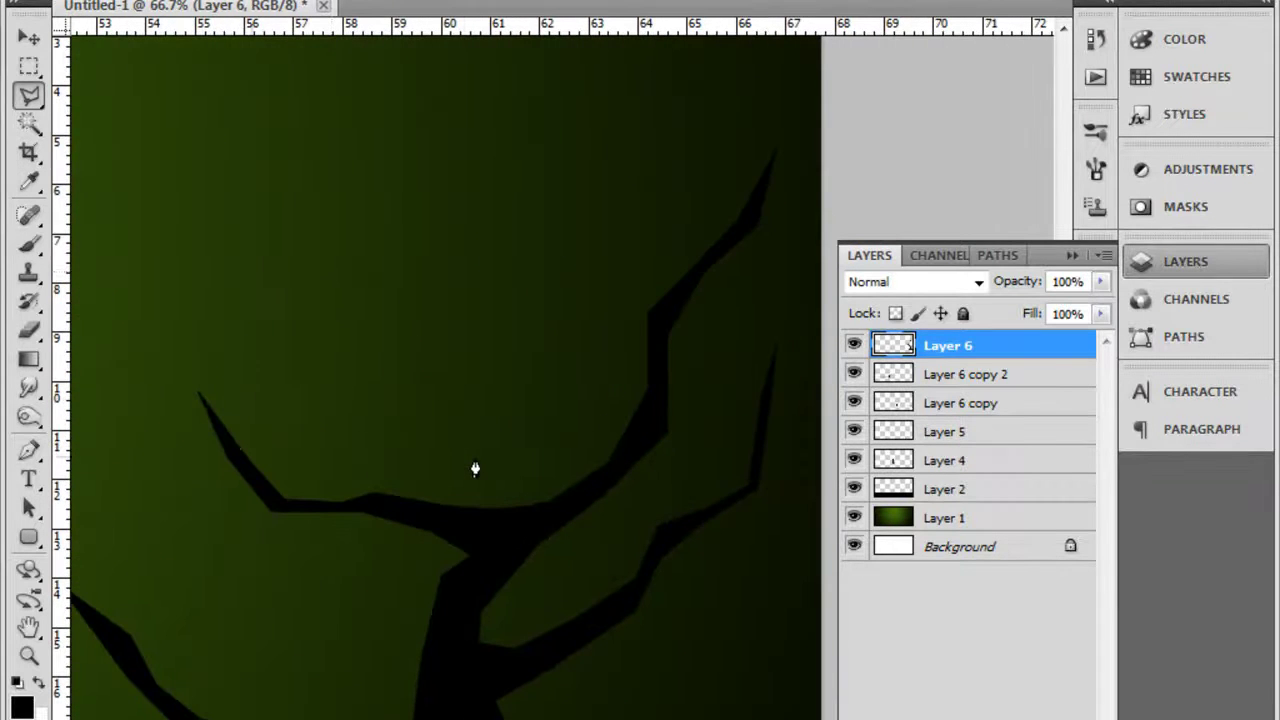
scroll(392, 509, "down", 4)
scroll(380, 513, "left", 2)
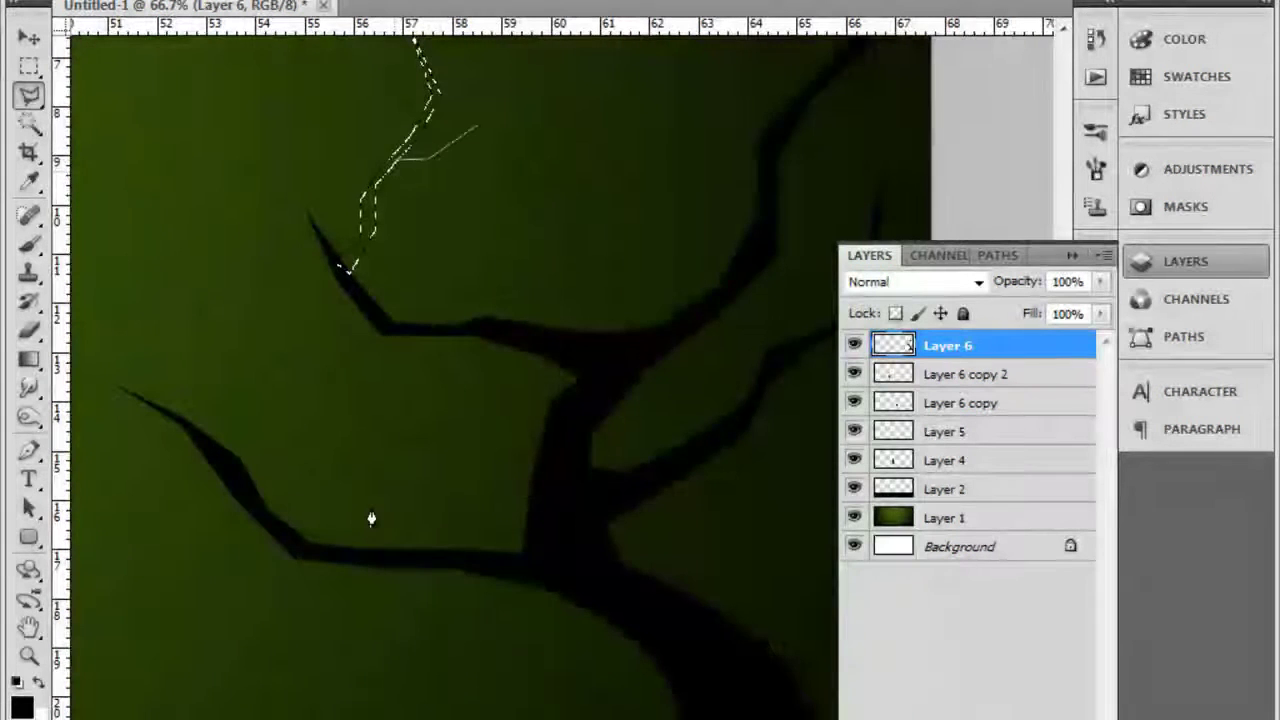
scroll(371, 518, "left", 2)
scroll(386, 557, "up", 1)
scroll(386, 557, "down", 1)
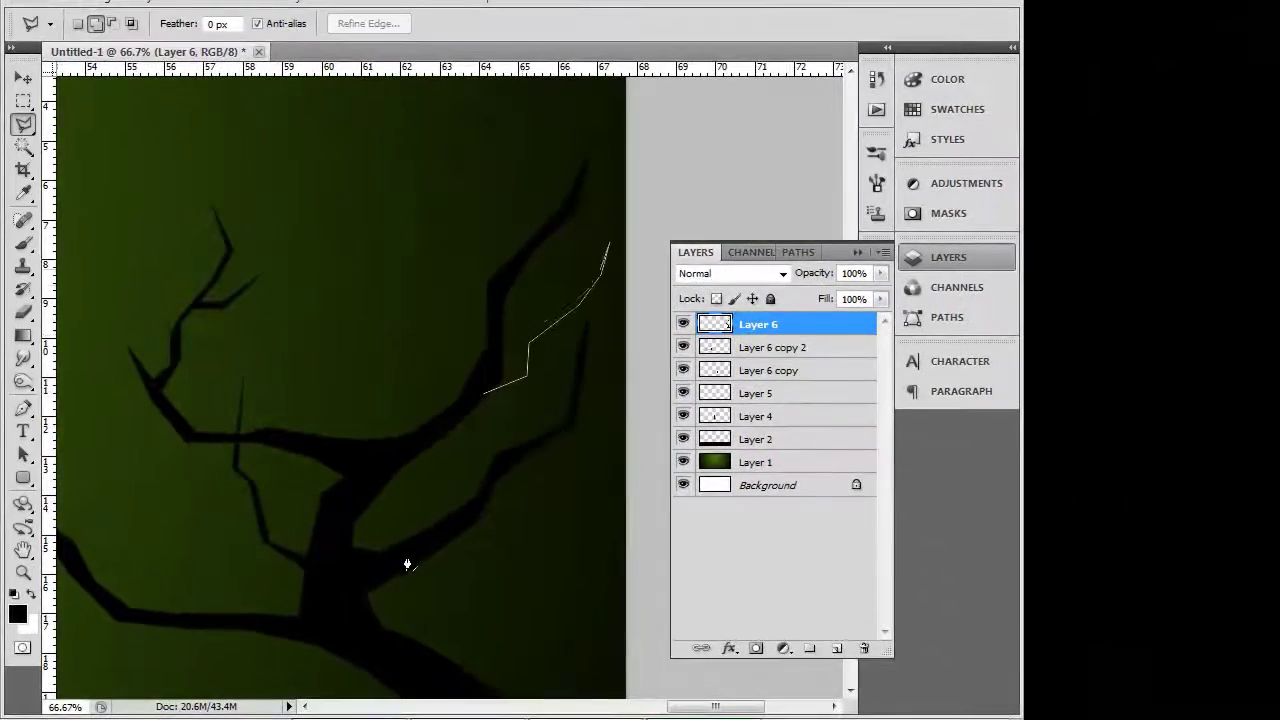
scroll(405, 562, "down", 2)
scroll(404, 561, "right", 2)
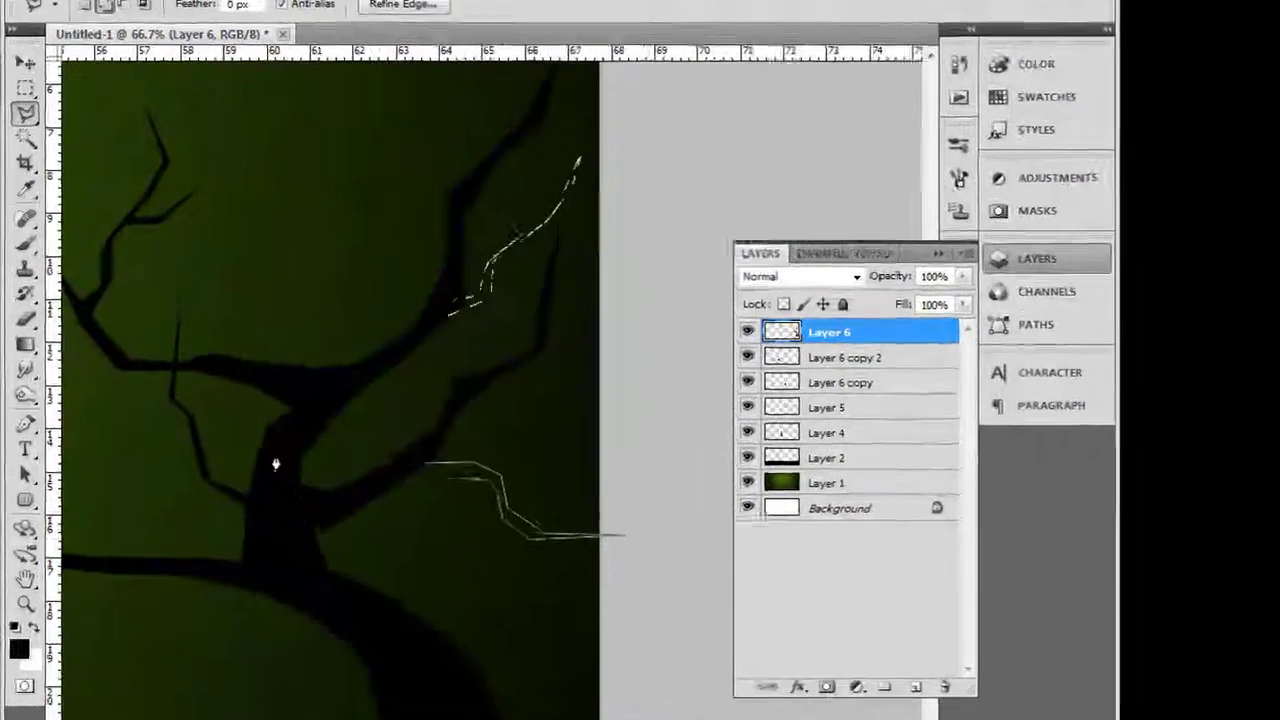
key("shift+BackSpace")
key("Return")
key("ctrl+minus")
key("ctrl+minus")
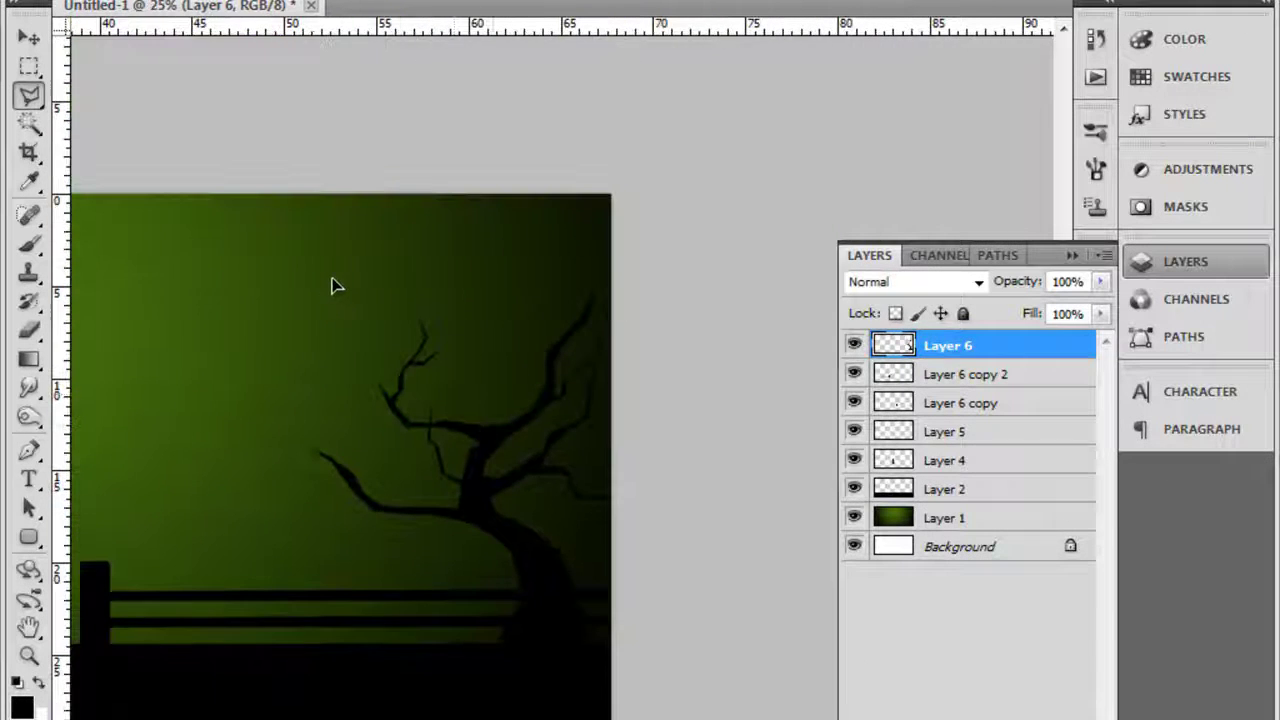
- Refine the tree's thin branches close up, then view the whole image
key("ctrl+plus")
key("ctrl+plus")
key("ctrl+plus")
scroll(343, 490, "down", 3)
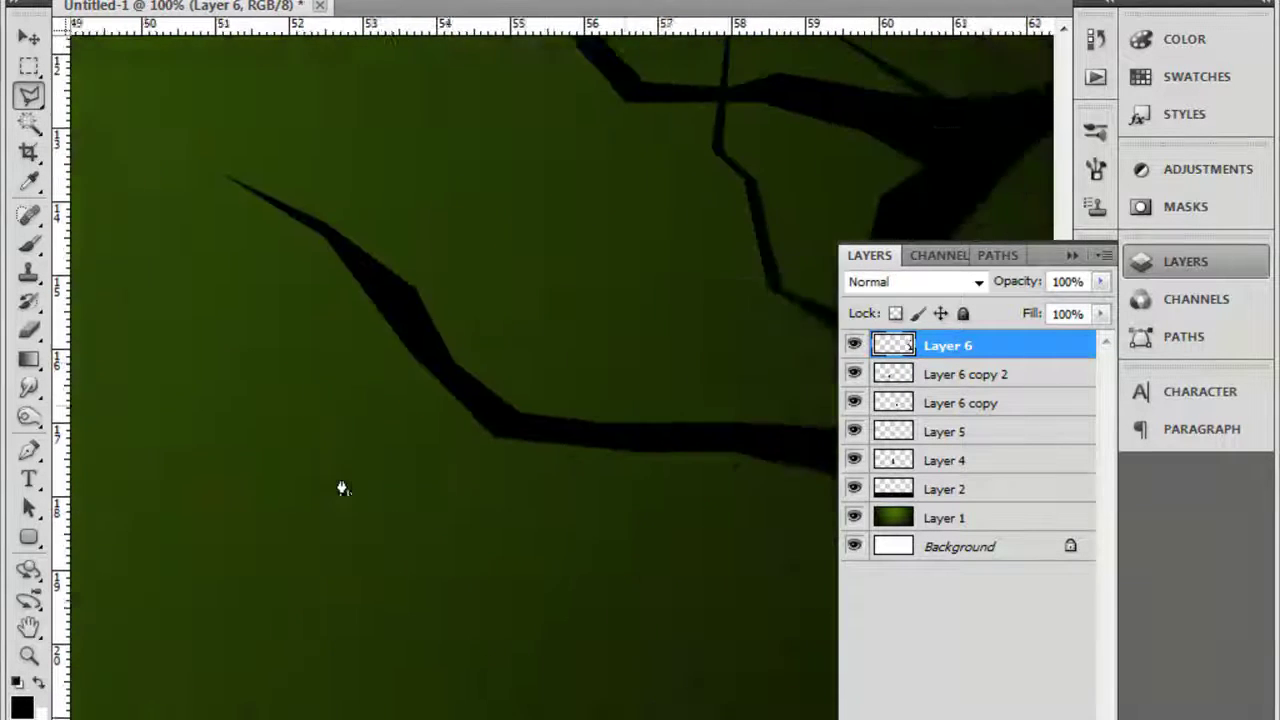
scroll(330, 480, "left", 2)
key("ctrl+minus")
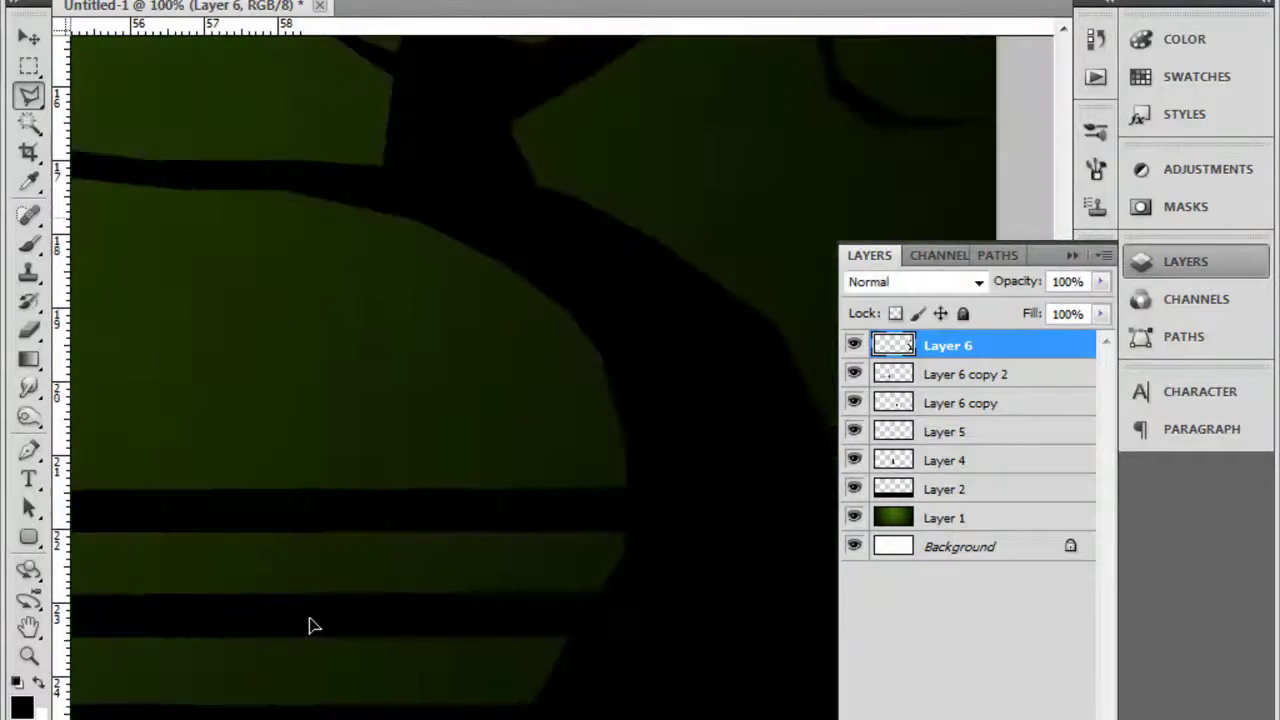
key("ctrl+minus")
key("ctrl+minus")
key("ctrl+minus")
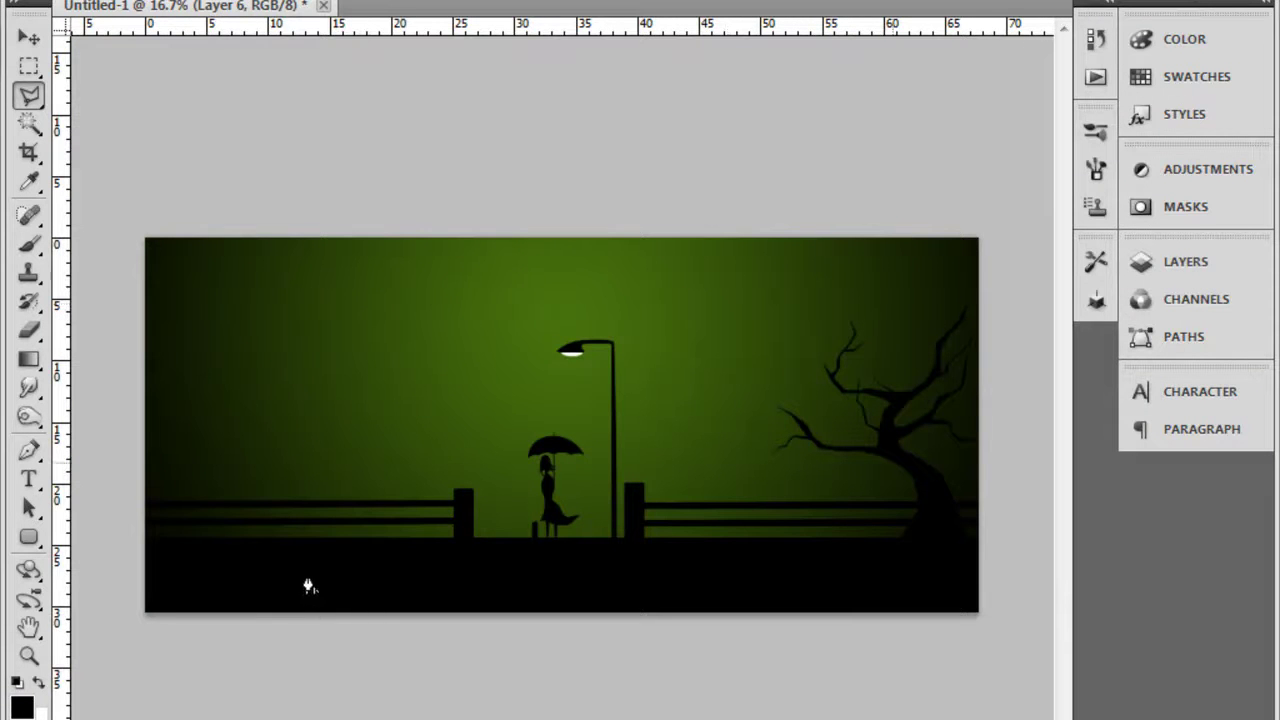
- Duplicate the bare tree layer and rotate the copy on the left side of the scene
key("F7")
key("ctrl+j")
key("v")
key("ctrl+t")
left_click_drag(323, 423, 363, 354)
key("Return")
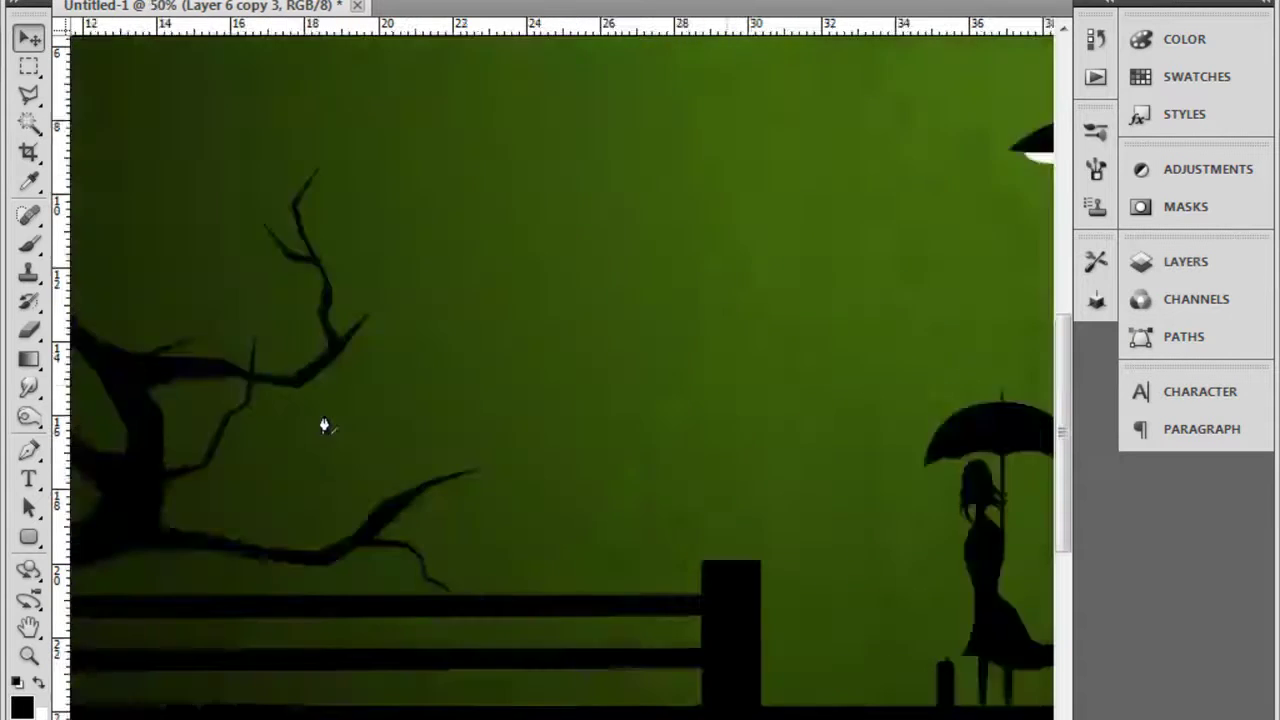
scroll(323, 426, "up", 3)
key("t")
scroll(322, 318, "down", 2)
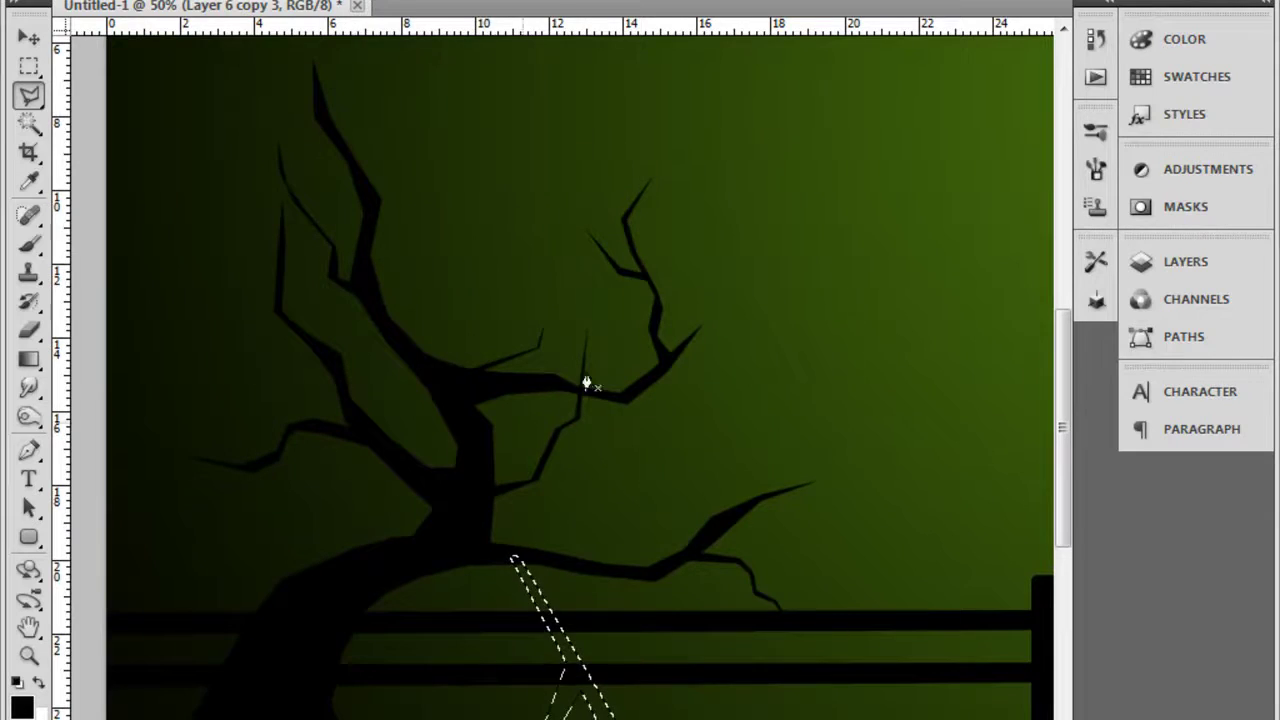
scroll(460, 330, "up", 5)
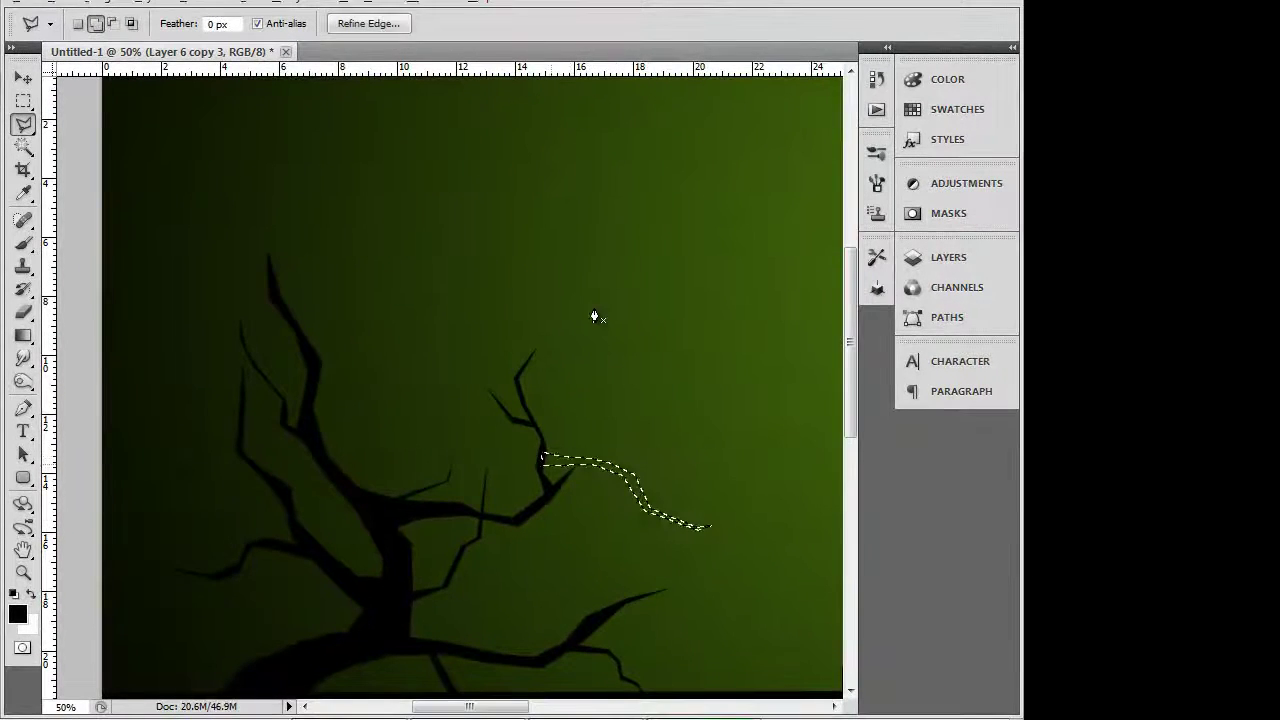
key("ctrl+d")
key("ctrl+minus")
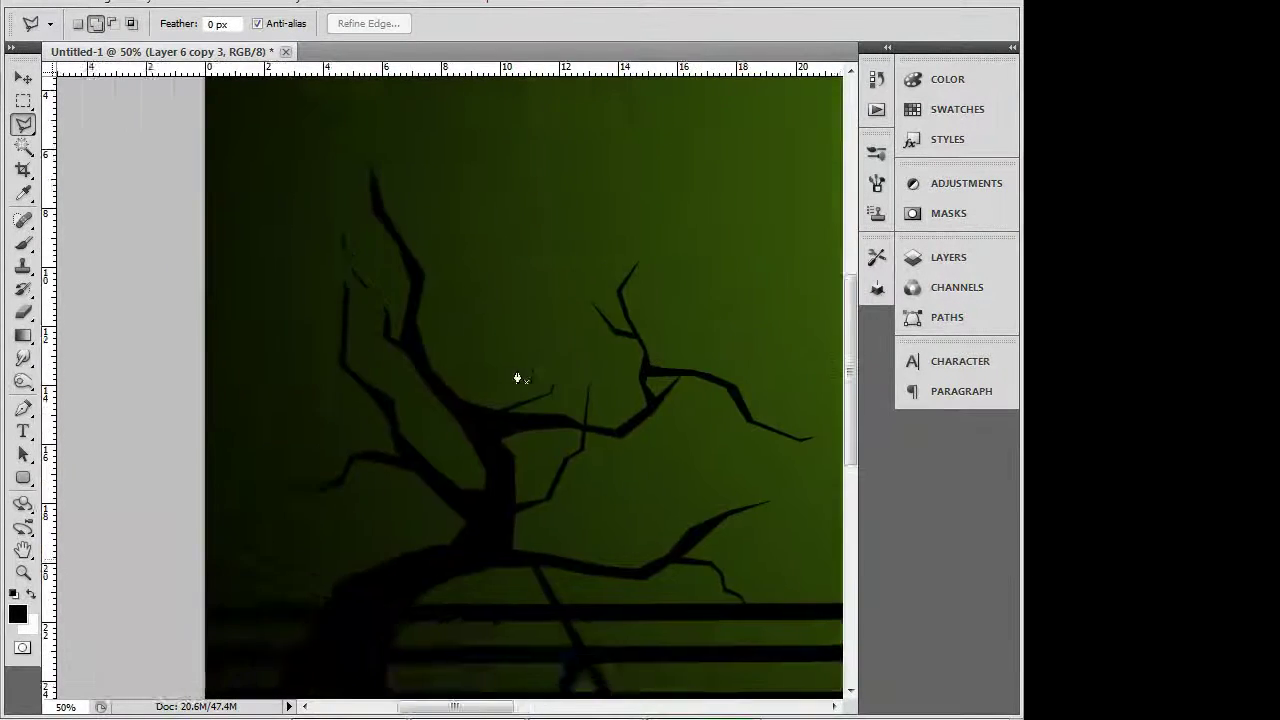
key("ctrl+minus")
key("ctrl+minus")
- Add another tree copy and move it lower and to the left
key("F7")
key("ctrl+j")
key("F7")
key("v")
key("ctrl+t")
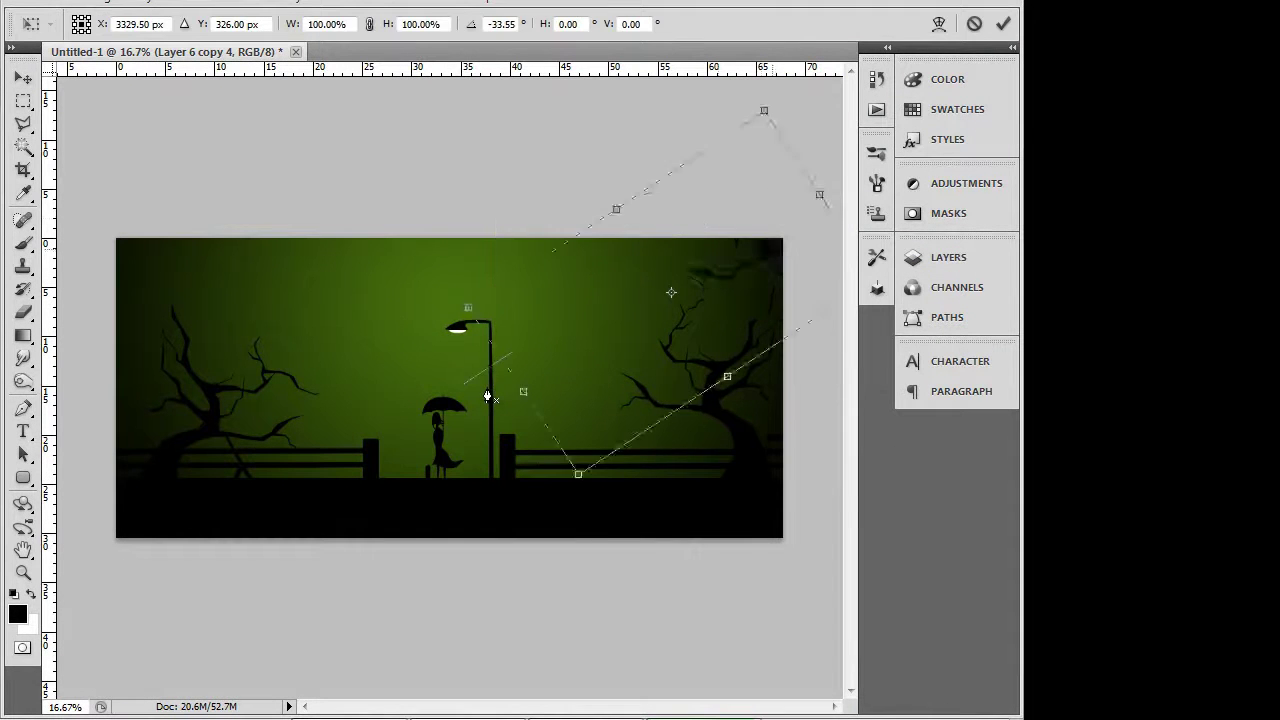
left_click_drag(487, 397, 469, 483)
key("Return")
- Add a third tree copy, flipped horizontally and rotated, on the left side
key("ctrl+t")
key("Return")
key("ctrl+j")
key("ctrl+t")
mouse_move(506, 429)
left_mouse_down()
mouse_move(522, 481)
mouse_move(474, 254)
left_mouse_up()
key("Return")
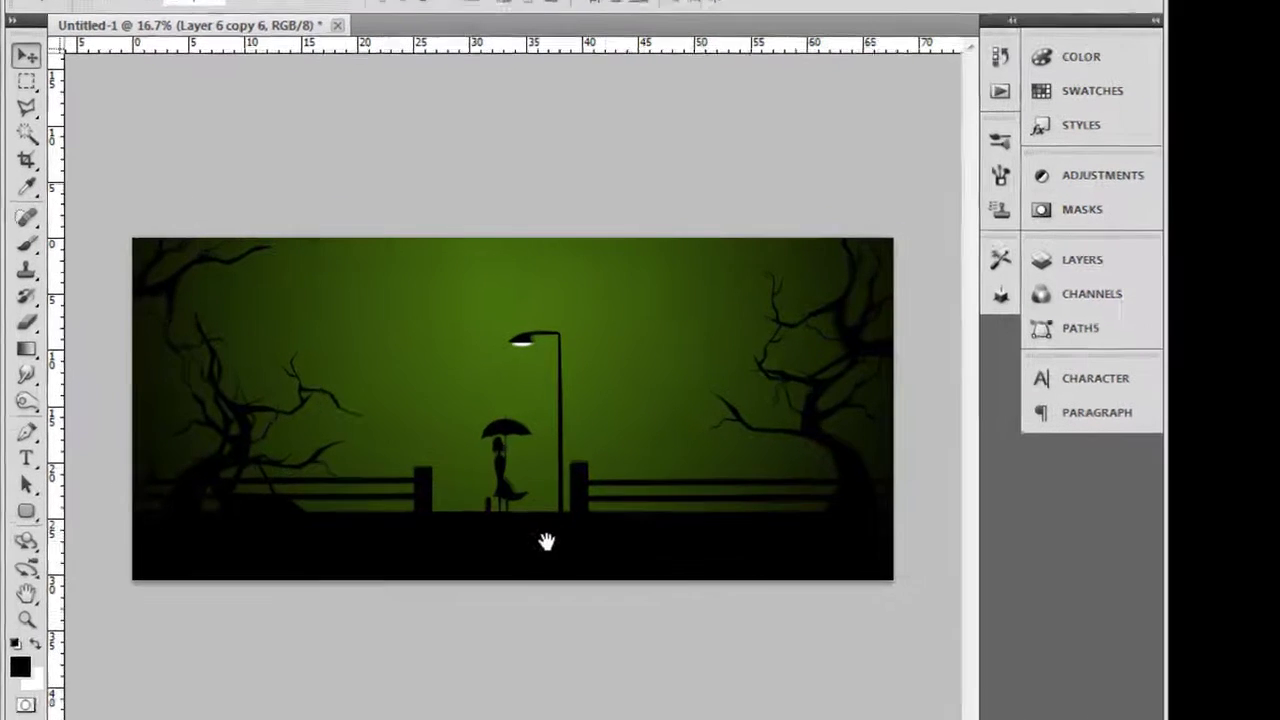
key("ctrl+plus")
key("ctrl+plus")
- Duplicate the fence post layer and nudge the new post to the right
key("F7")
key("alt+bracketleft")
key("alt+bracketleft")
key("alt+bracketleft")
key("ctrl+j")
key("shift+Right")
key("shift+Right")
key("shift+Right")
key("shift+Right")
key("shift+Right")
key("shift+Right")
key("shift+Right")
scroll(388, 324, "left", 5)
scroll(388, 324, "down", 3)
scroll(388, 324, "up", 3)
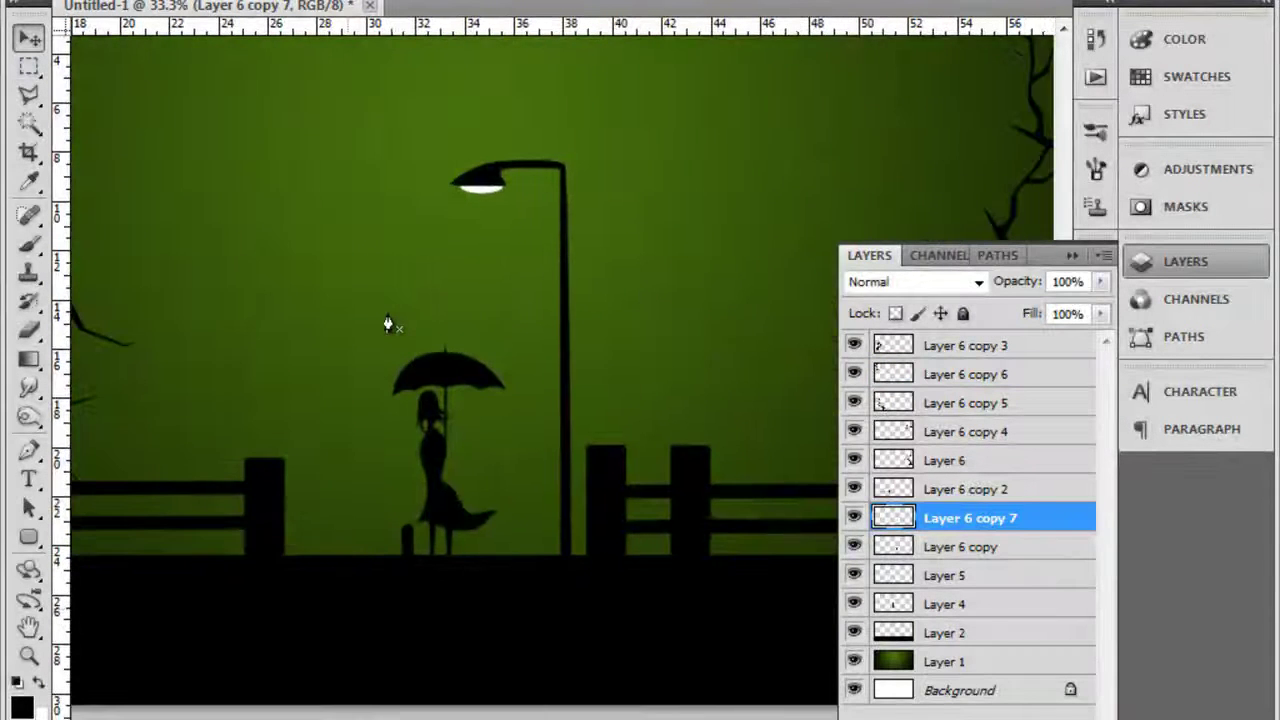
key("ctrl+minus")
key("ctrl+minus")
key("F7")
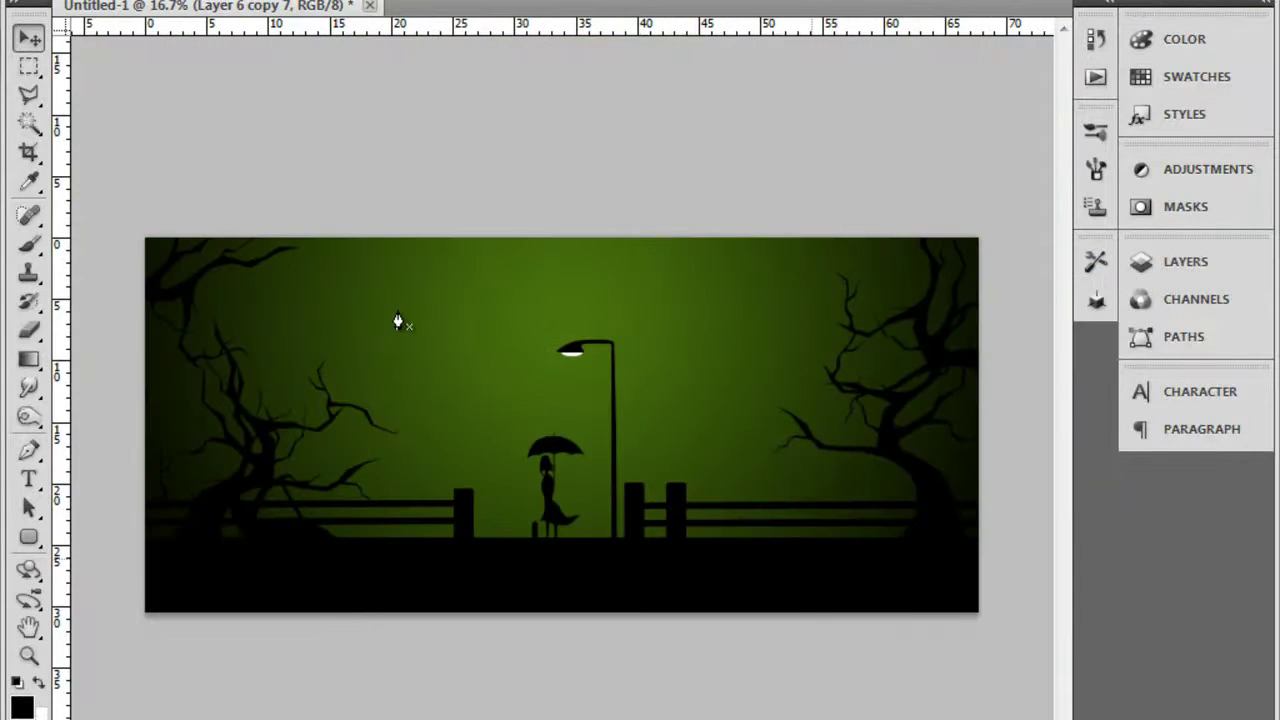
- Step through the layer stack down to the layer just above Layer 1
key("F7")
key("alt+bracketleft")
key("alt+bracketleft")
key("alt+bracketleft")
key("alt+bracketright")
key("alt+bracketright")
key("F7")
key("ctrl+plus")
key("F7")
key("alt+bracketleft")
key("alt+bracketleft")
key("alt+bracketleft")
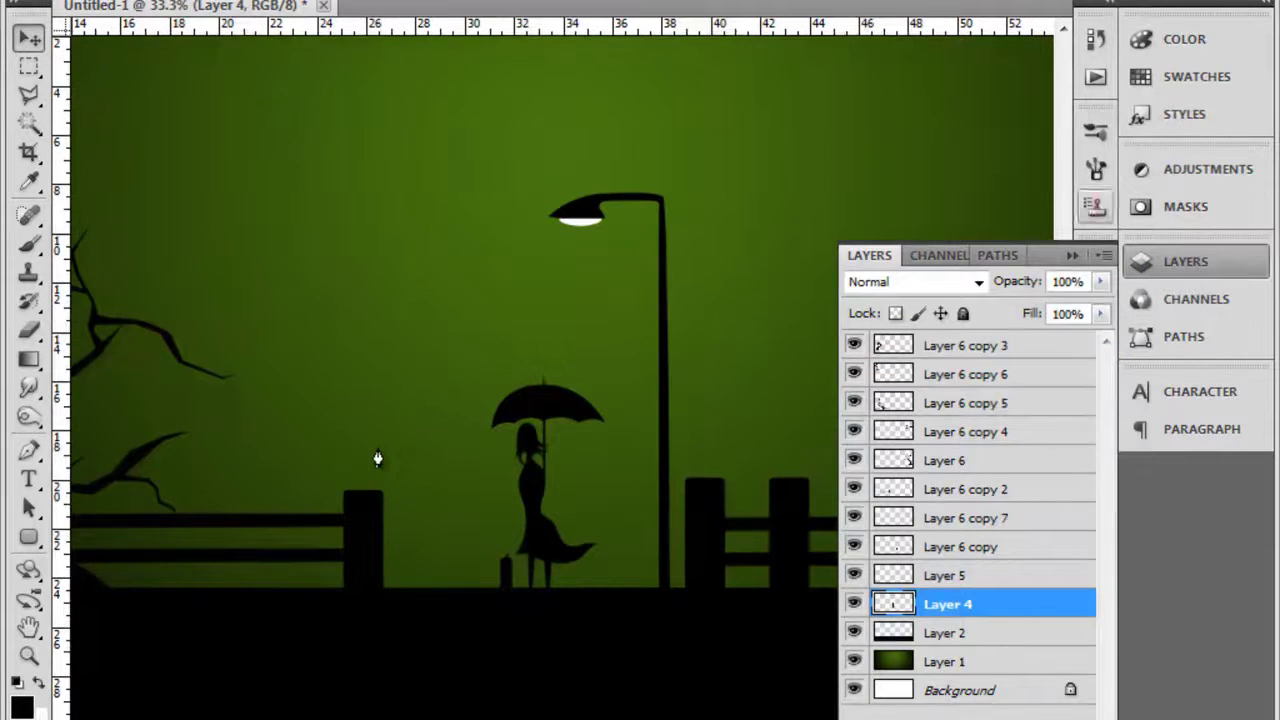
key("F7")
key("ctrl+minus")
key("F7")
- Create a new empty moon layer and fill the ellipse circle with white
key("alt+bracketleft")
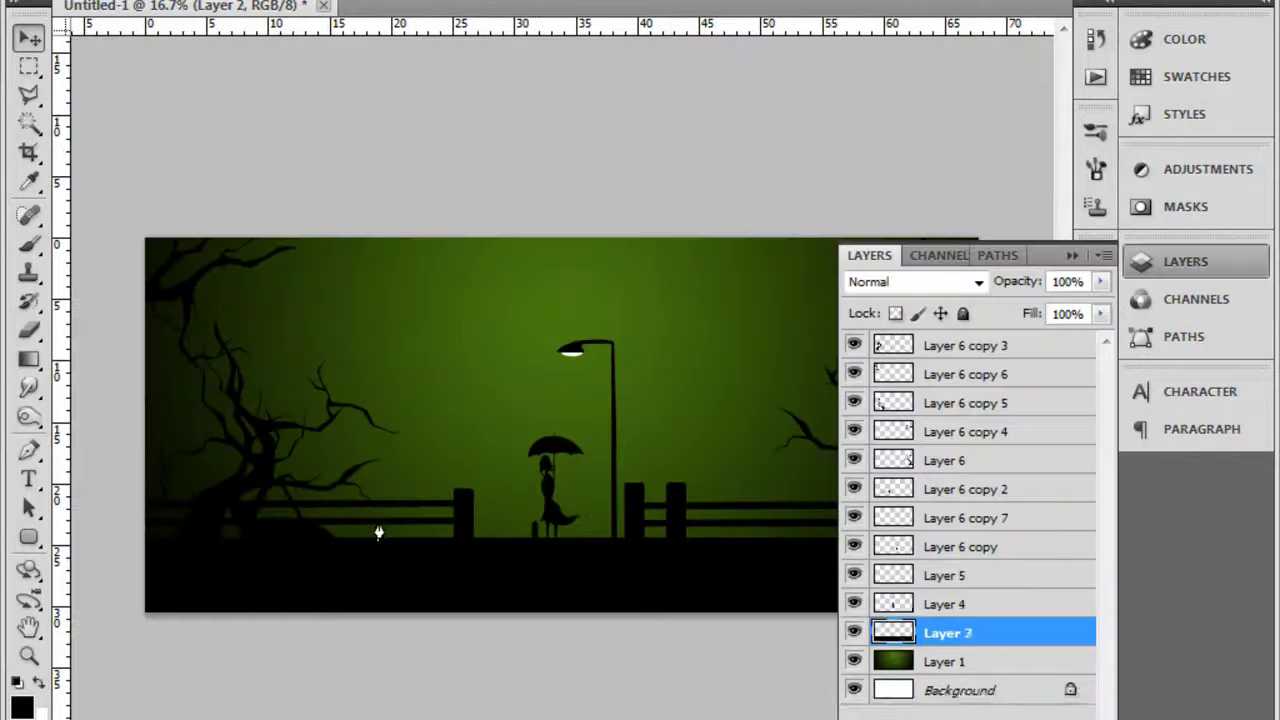
key("alt+bracketleft")
key("ctrl+shift+alt+n")
key("u")
key("shift+u")
key("x")
key("alt+BackSpace")
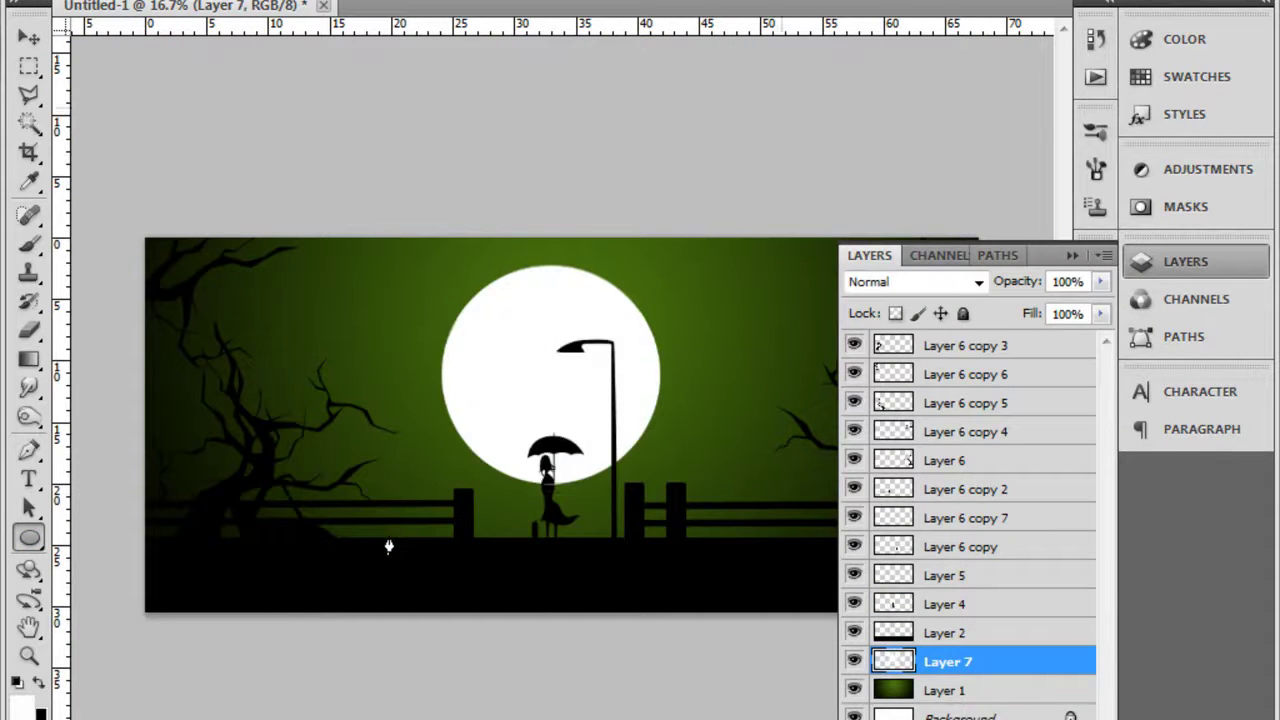
key("F7")
key("F7")
key("alt+bracketleft")
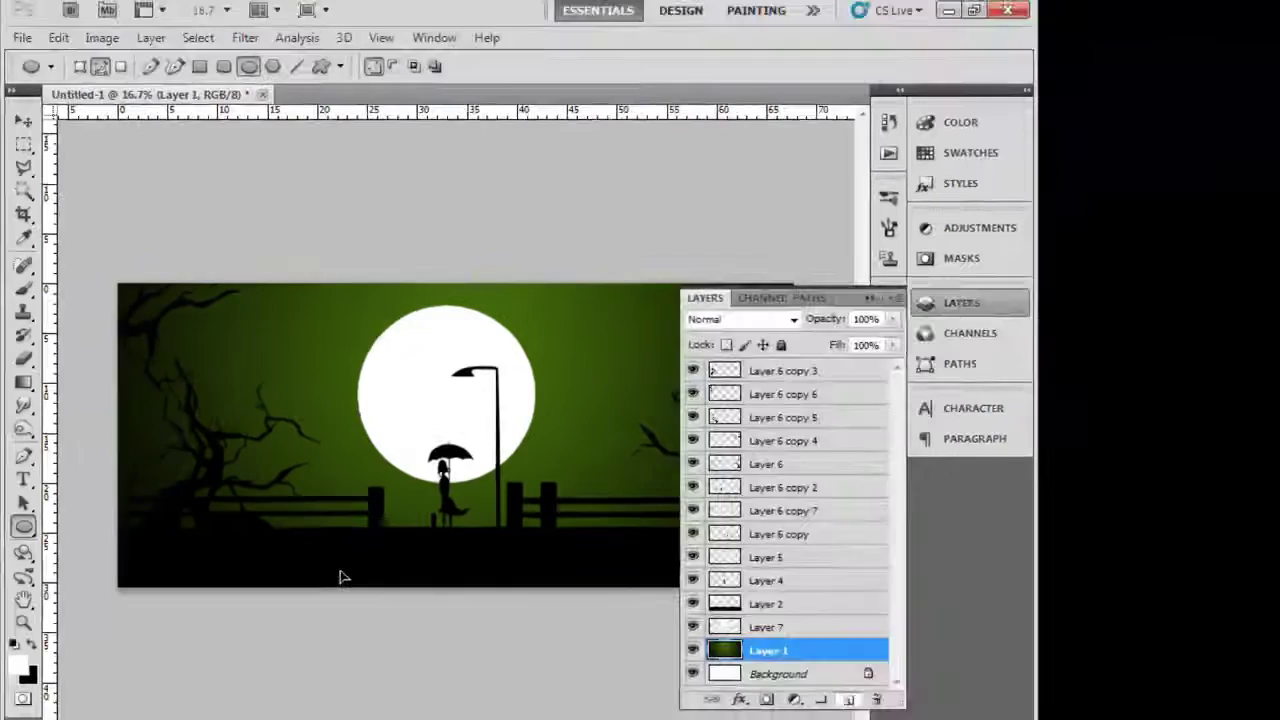
key("alt+bracketright")
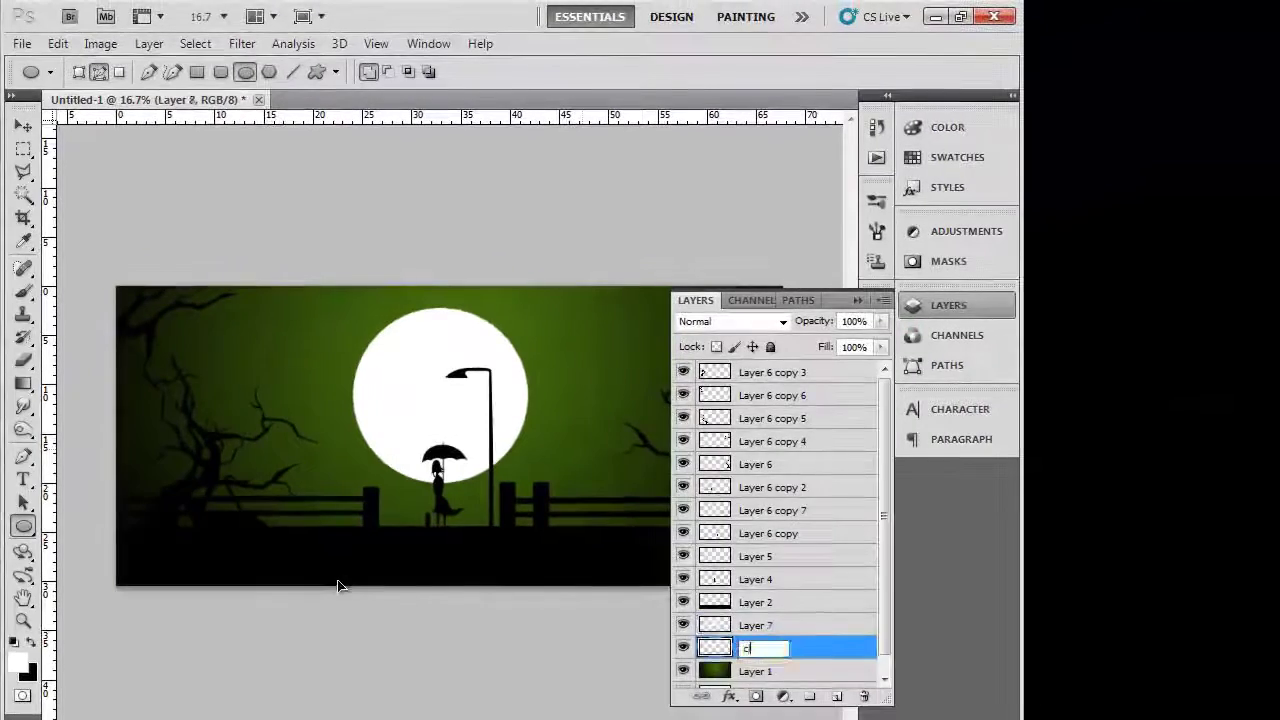
key("F7")
- Create a new blank document, entering 100 and 10000 for its width and height
key("ctrl+n")
type("100")
key("Tab")
type("1000")
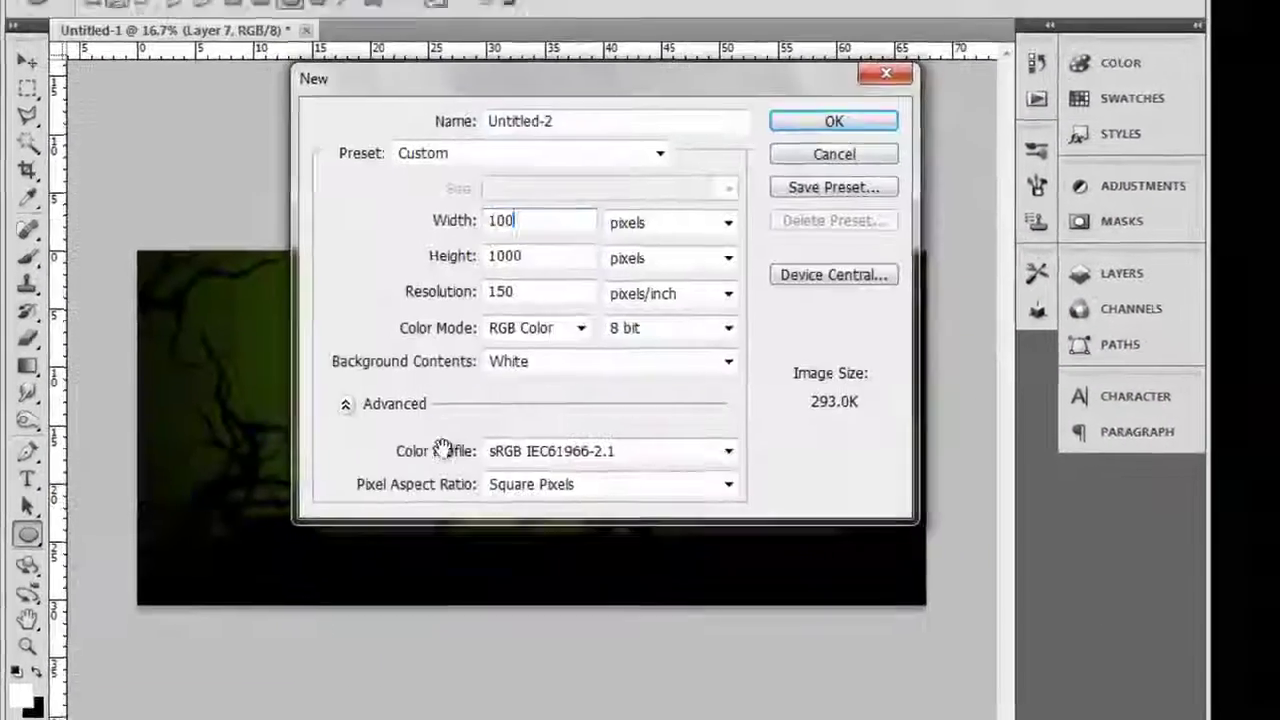
type("0")
key("Return")
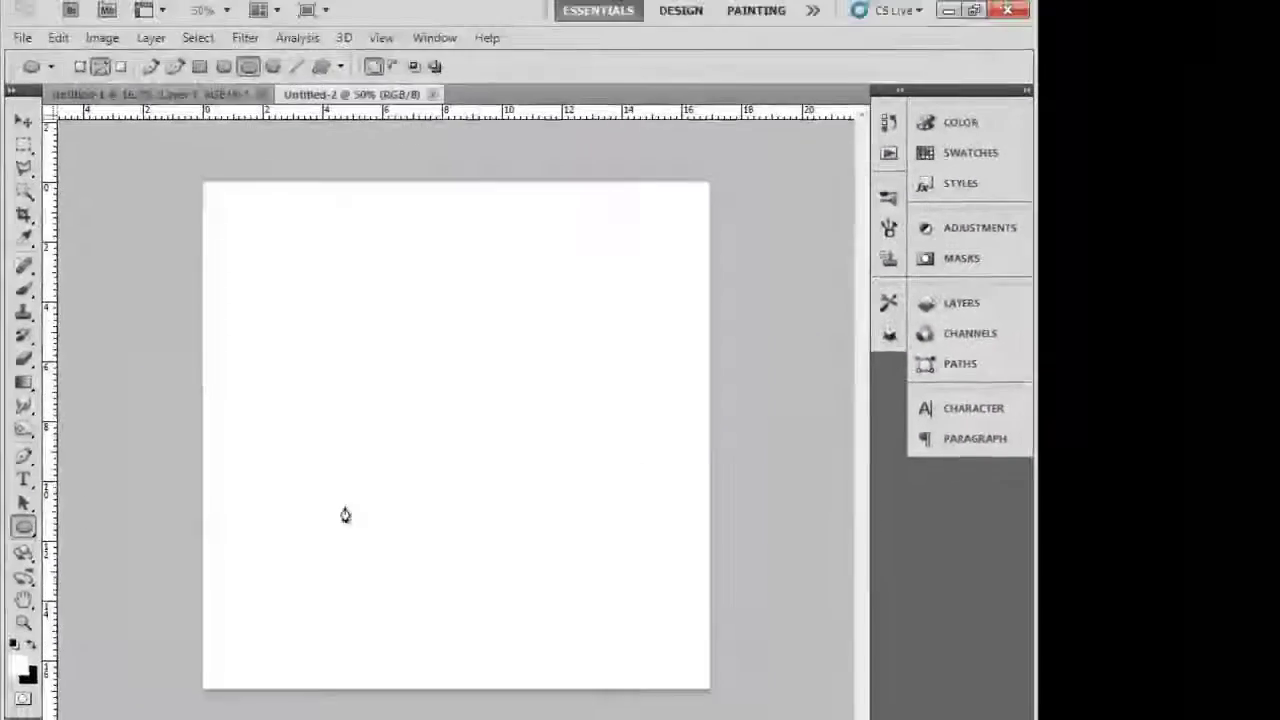
- Render clouds in the new document and darken them with Levels black point 41
key("ctrl+f")
key("alt+i")
type("al41")
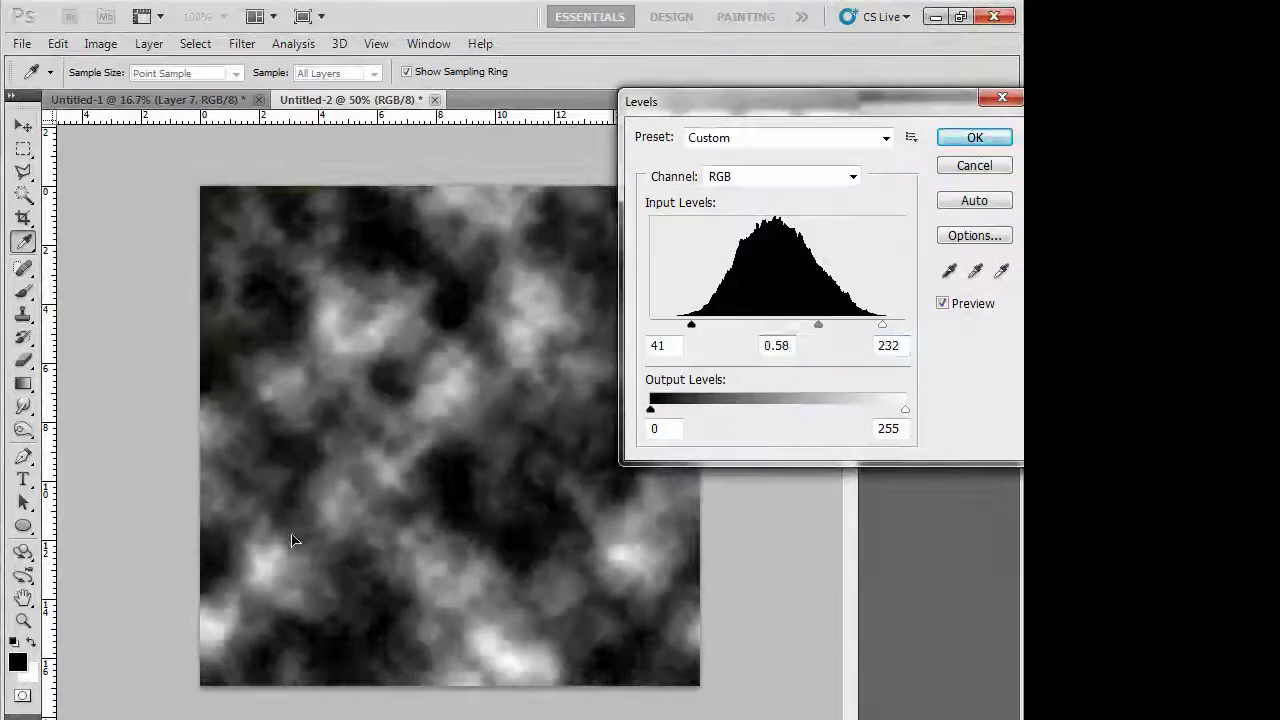
key("Return")
- Paste the clouds into the night scene at 63% Screen opacity with a layer mask
key("ctrl+t")
key("Return")
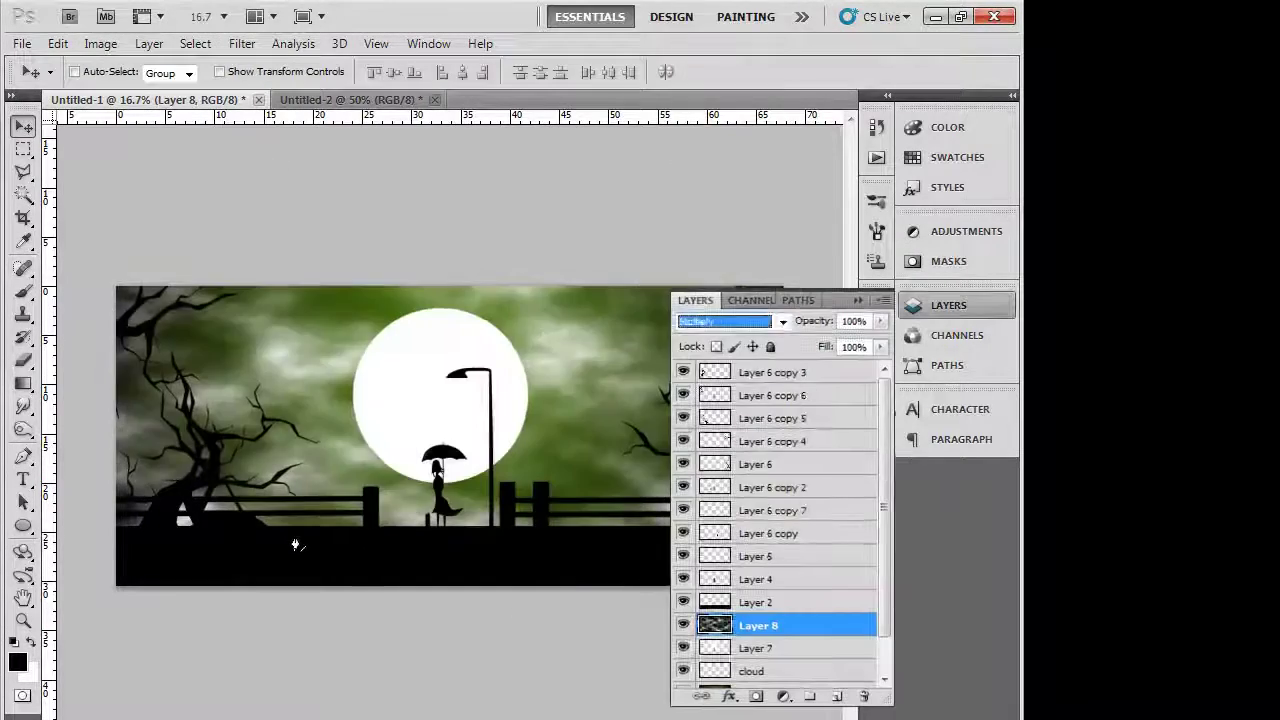
key("6")
key("3")
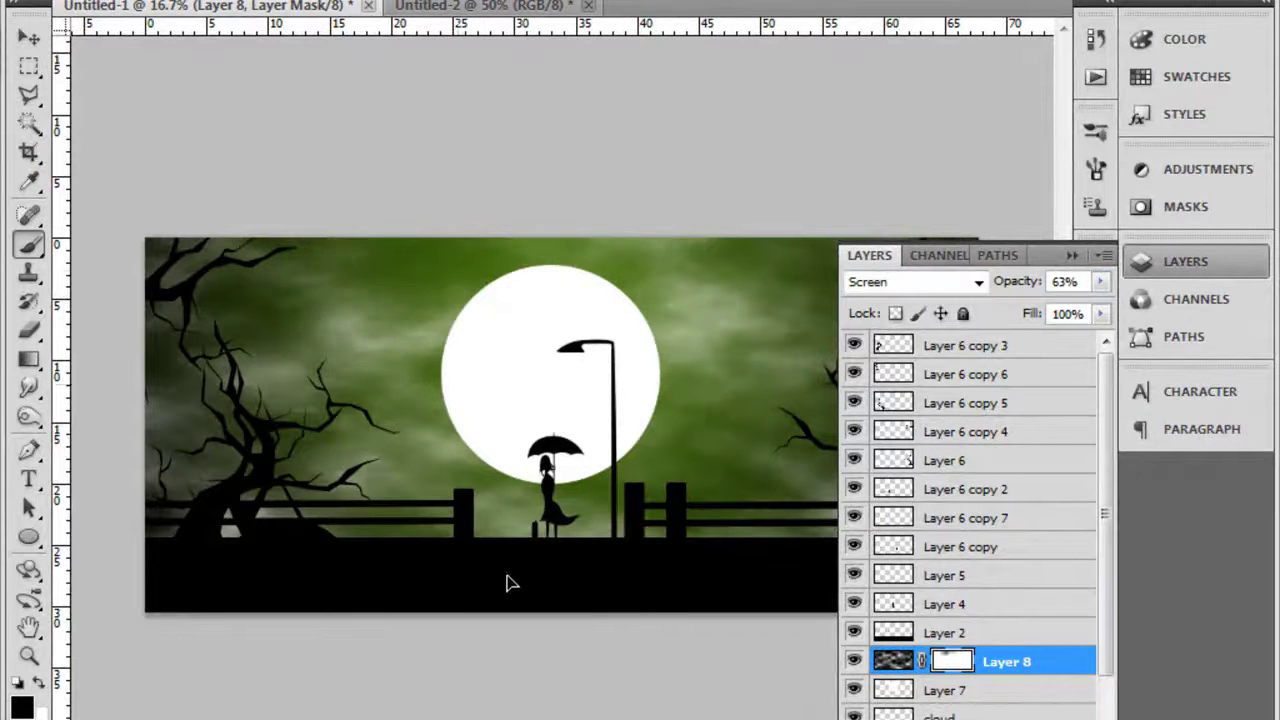
key("F7")
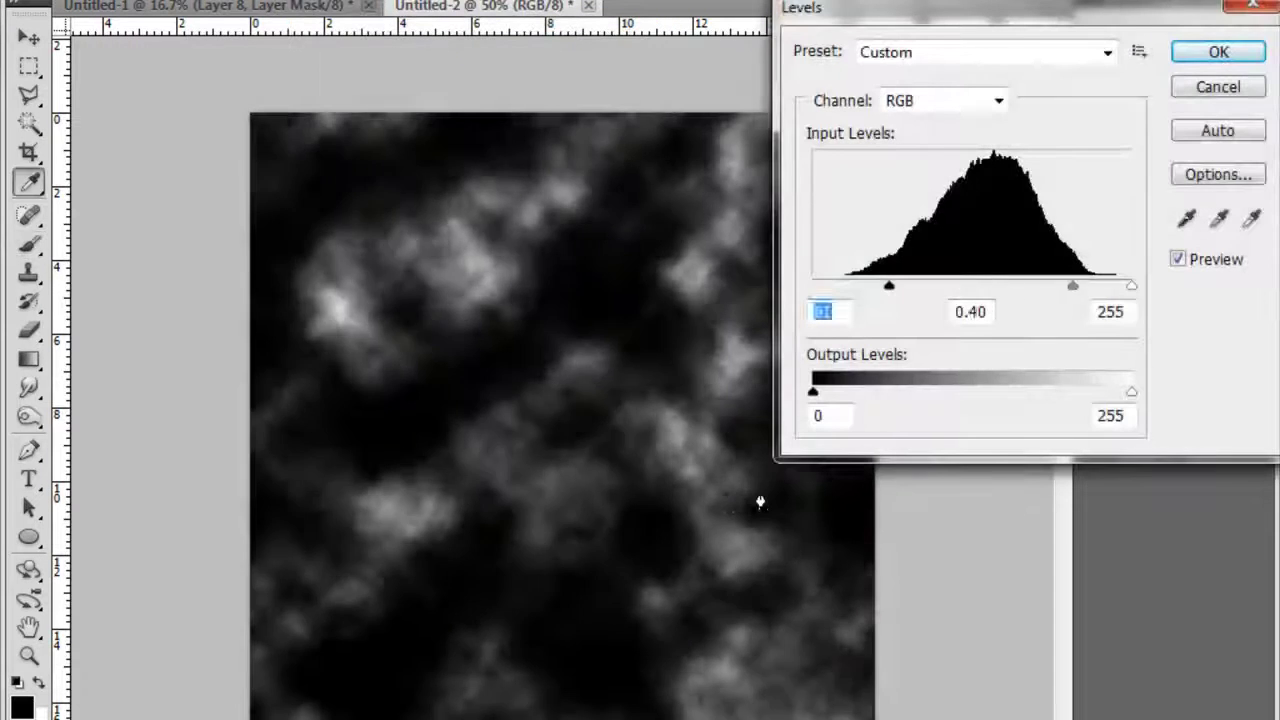
- Paste the levelled clouds into the night scene and stretch them over the whole image
key("Return")
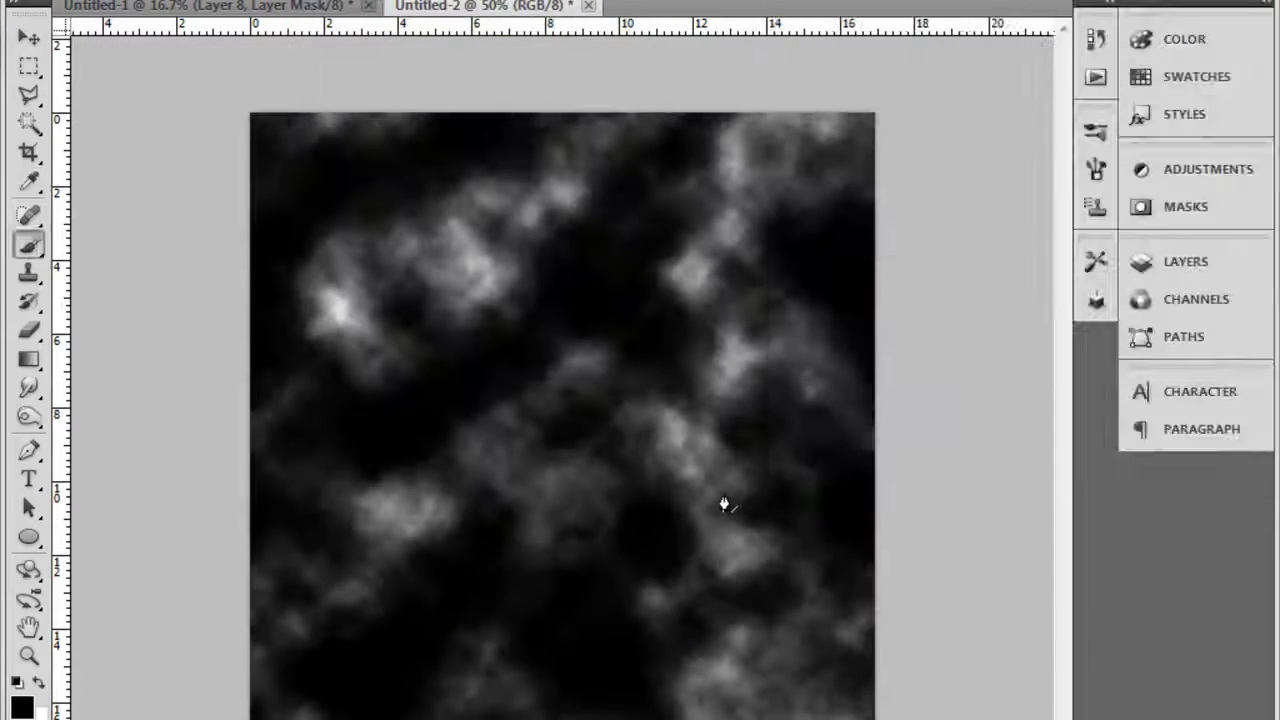
key("v")
key("ctrl+Tab")
key("ctrl+v")
key("F7")
key("ctrl+t")
left_click_drag(724, 500, 700, 503)
- Set the cloud layer to Screen at 87% with a mask, then render fresh clouds
key("Return")
key("shift+alt+s")
left_click_drag(1100, 281, 1085, 306)
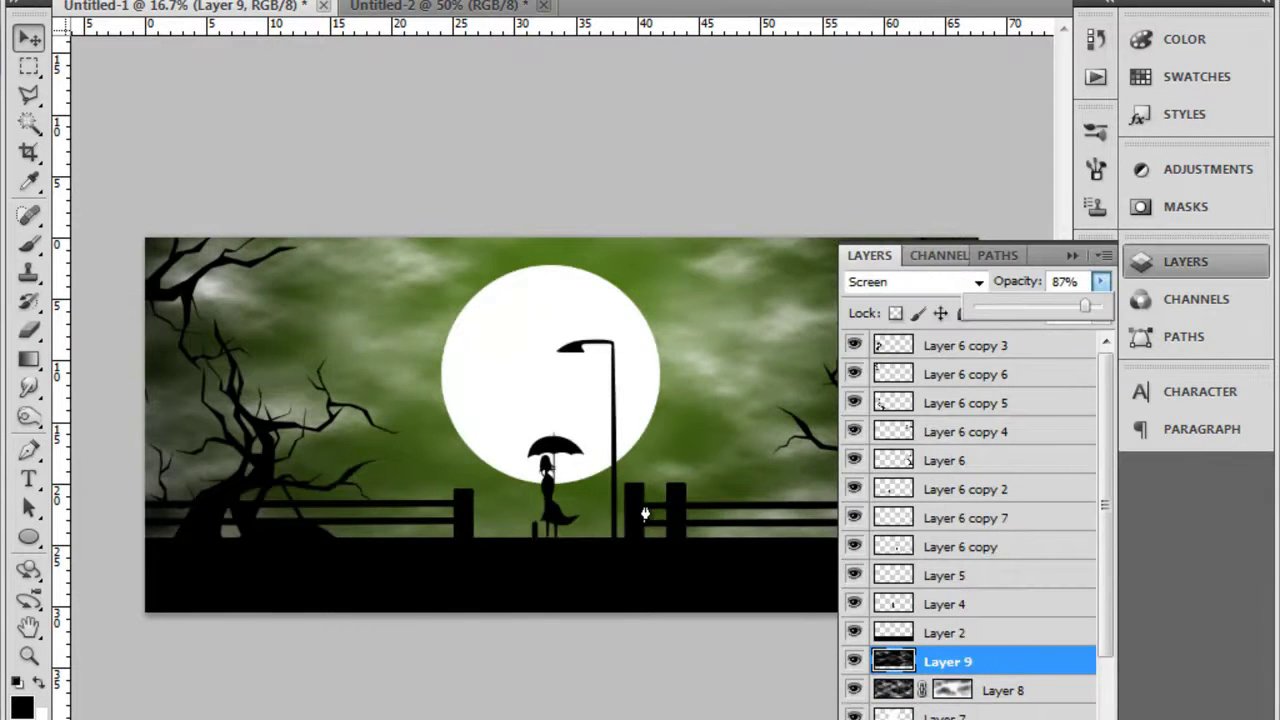
key("F7")
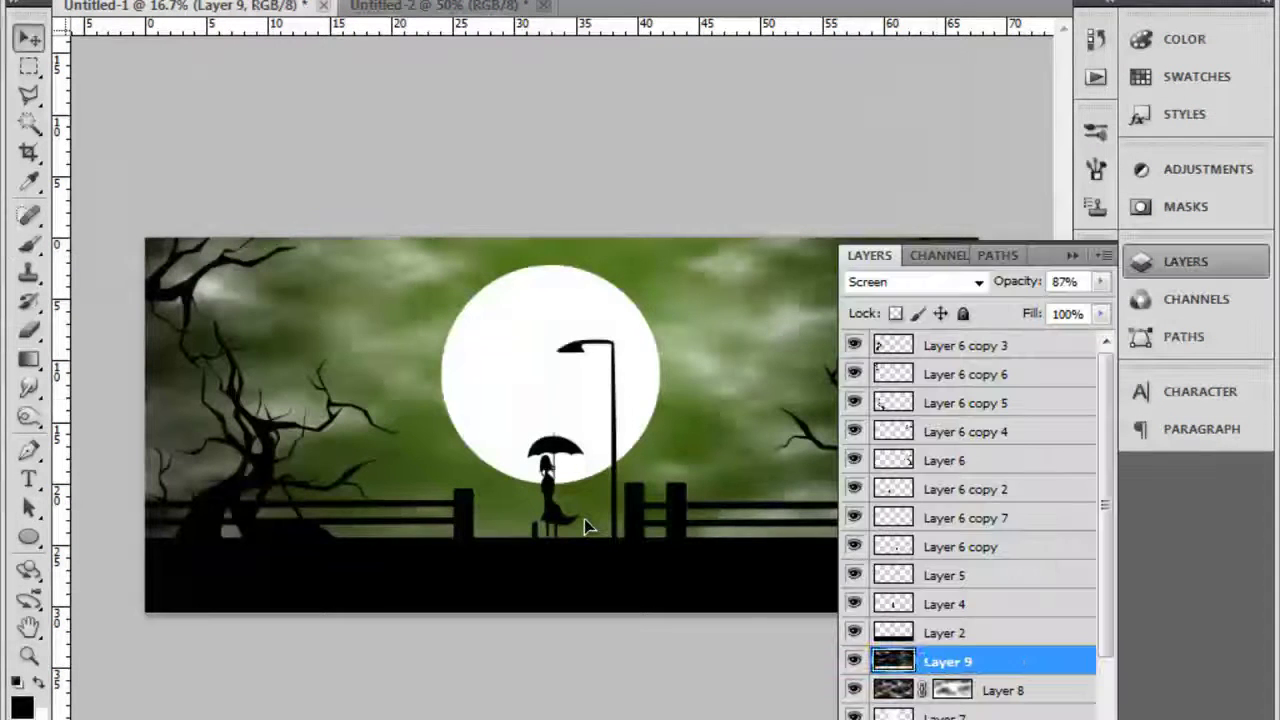
key("ctrl+backslash")
key("b")
key("F7")
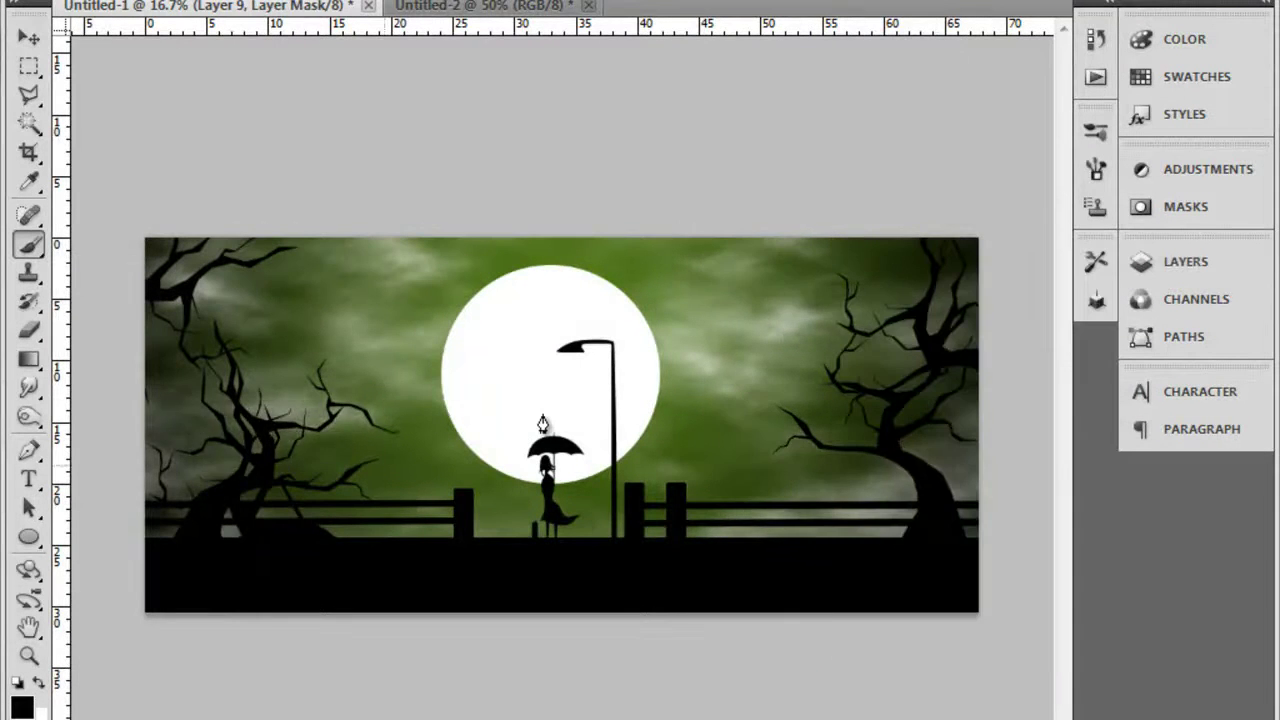
key("ctrl+Tab")
key("ctrl+f")
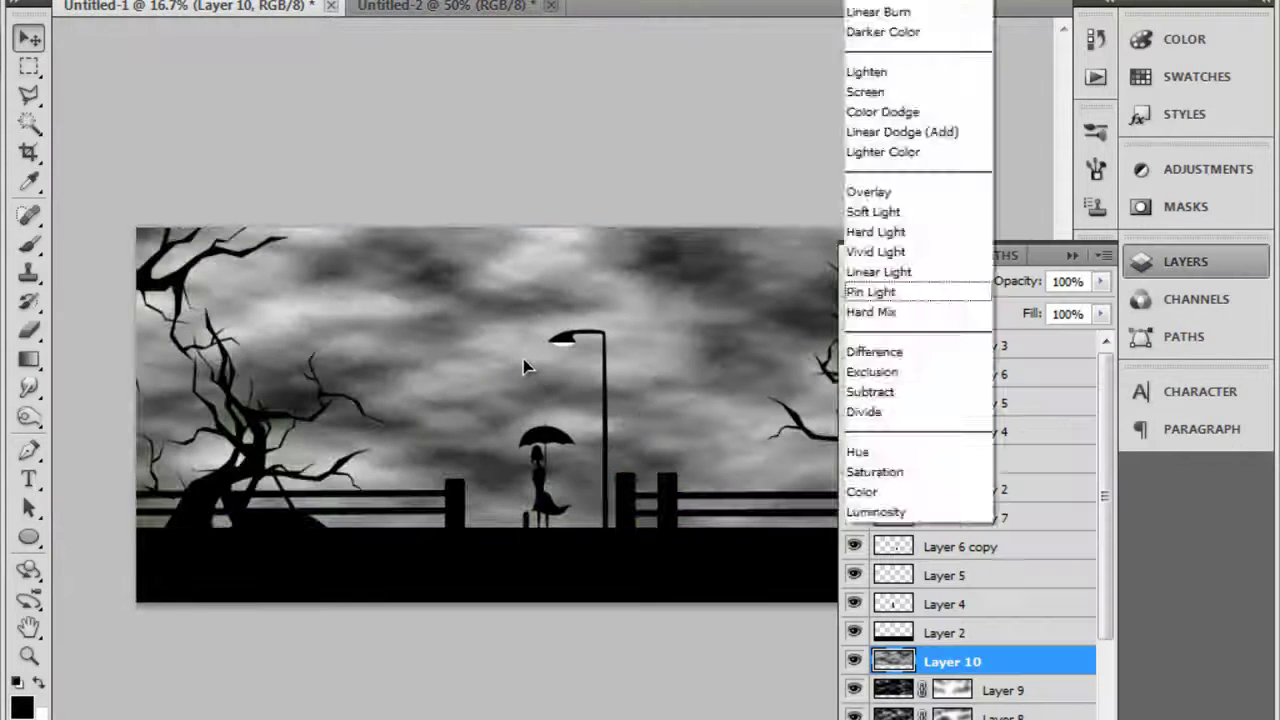
- Set the Layer 10 clouds to Multiply at 53% opacity and add a brush-painted mask
key("5")
key("3")
key("b")
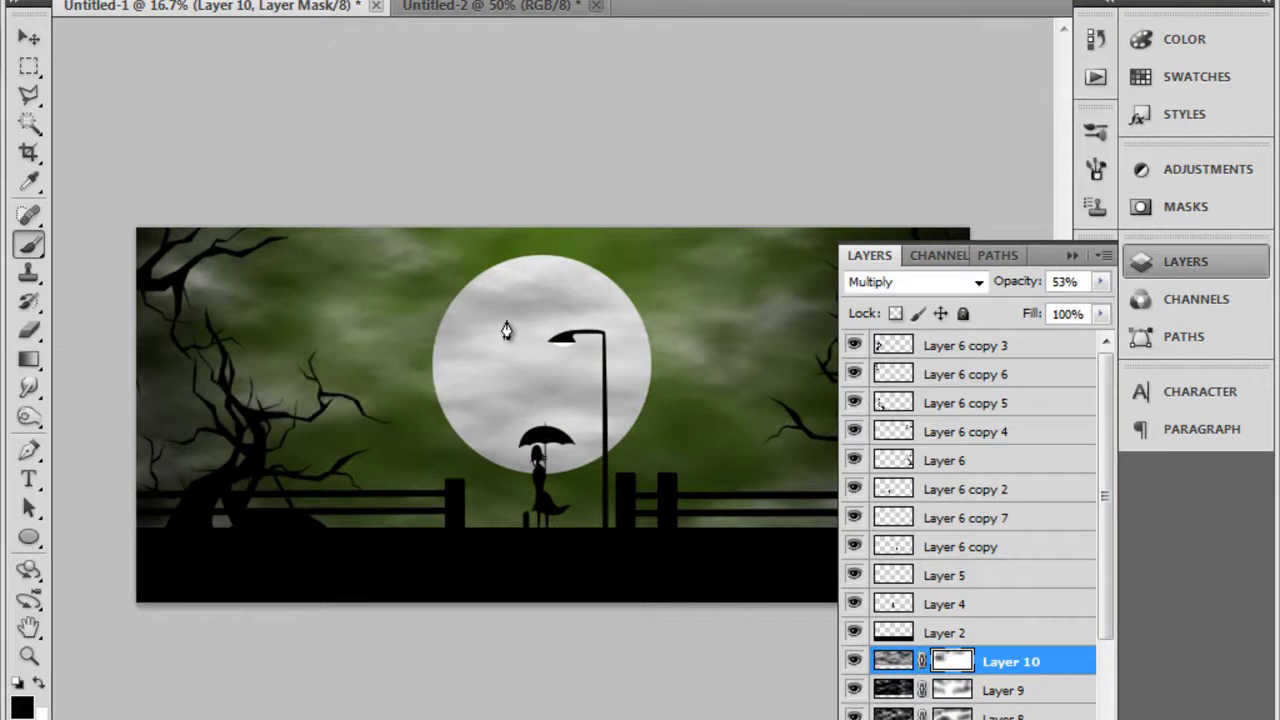
key("F7")
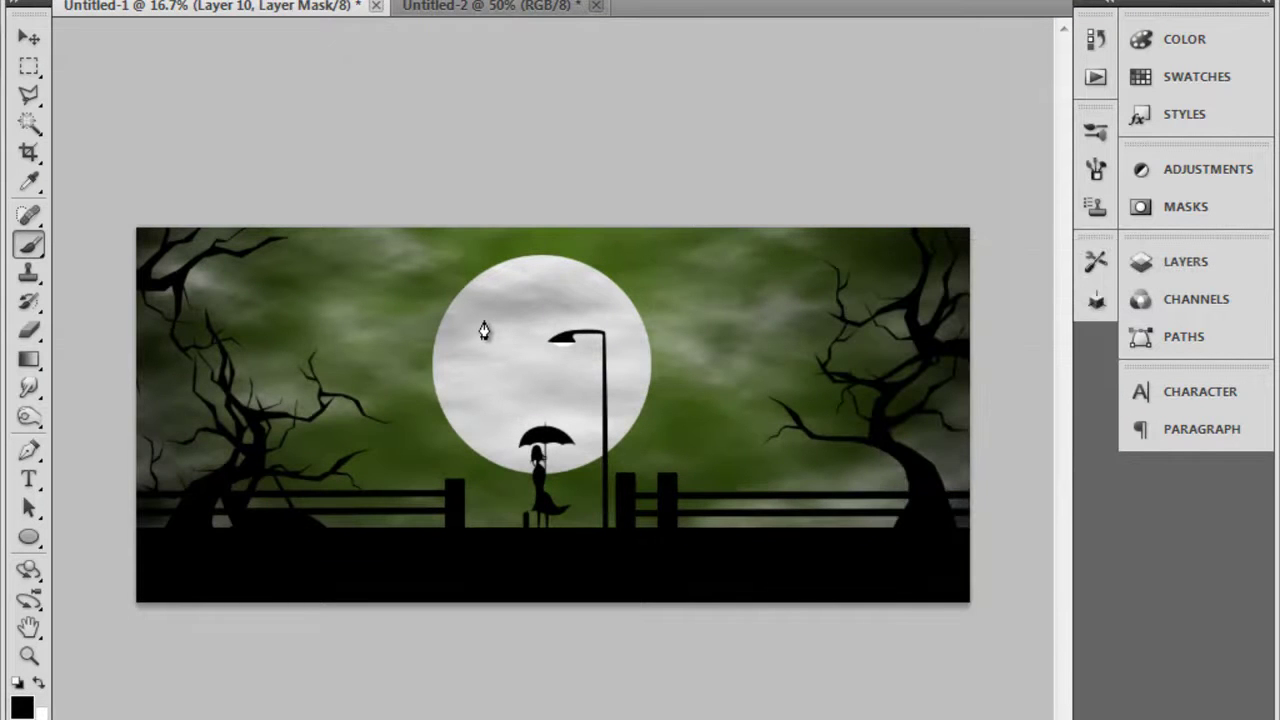
key("F7")
key("alt+bracketleft")
key("alt+bracketleft")
key("alt+bracketleft")
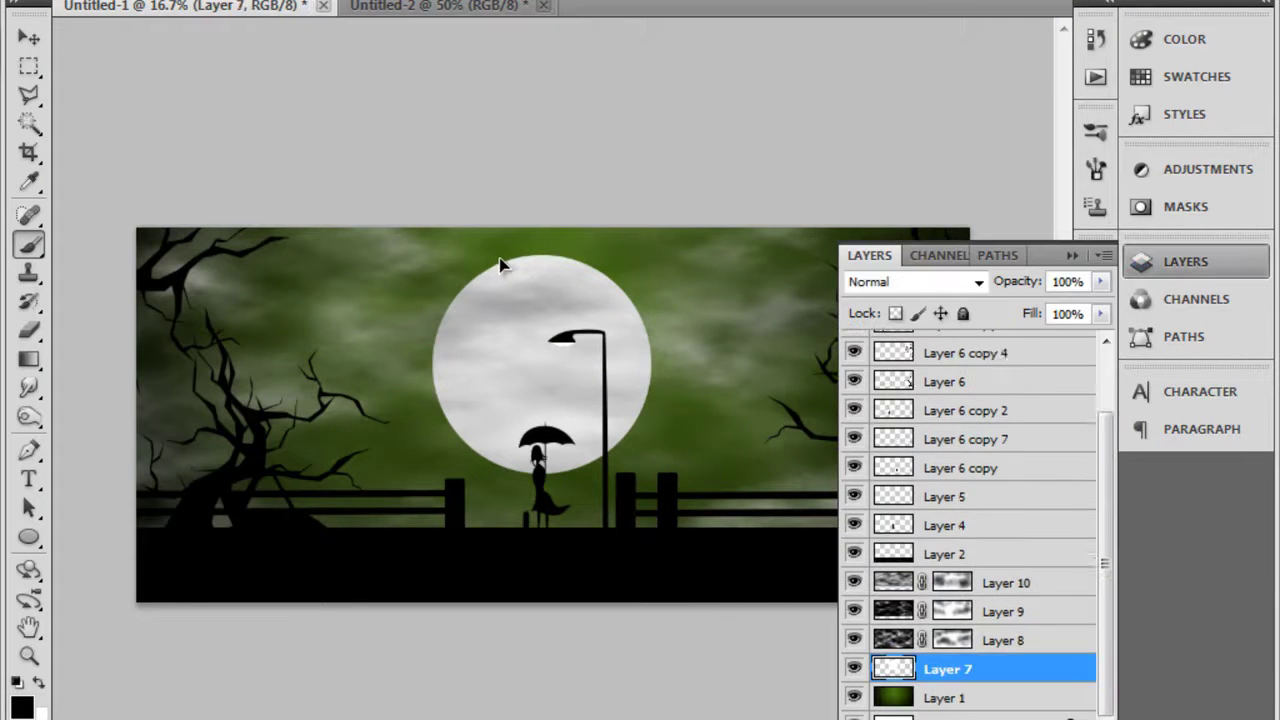
- Fill the moon with yellow, then put a white-filled copy beneath it
key("Return")
key("alt+BackSpace")
key("ctrl+d")
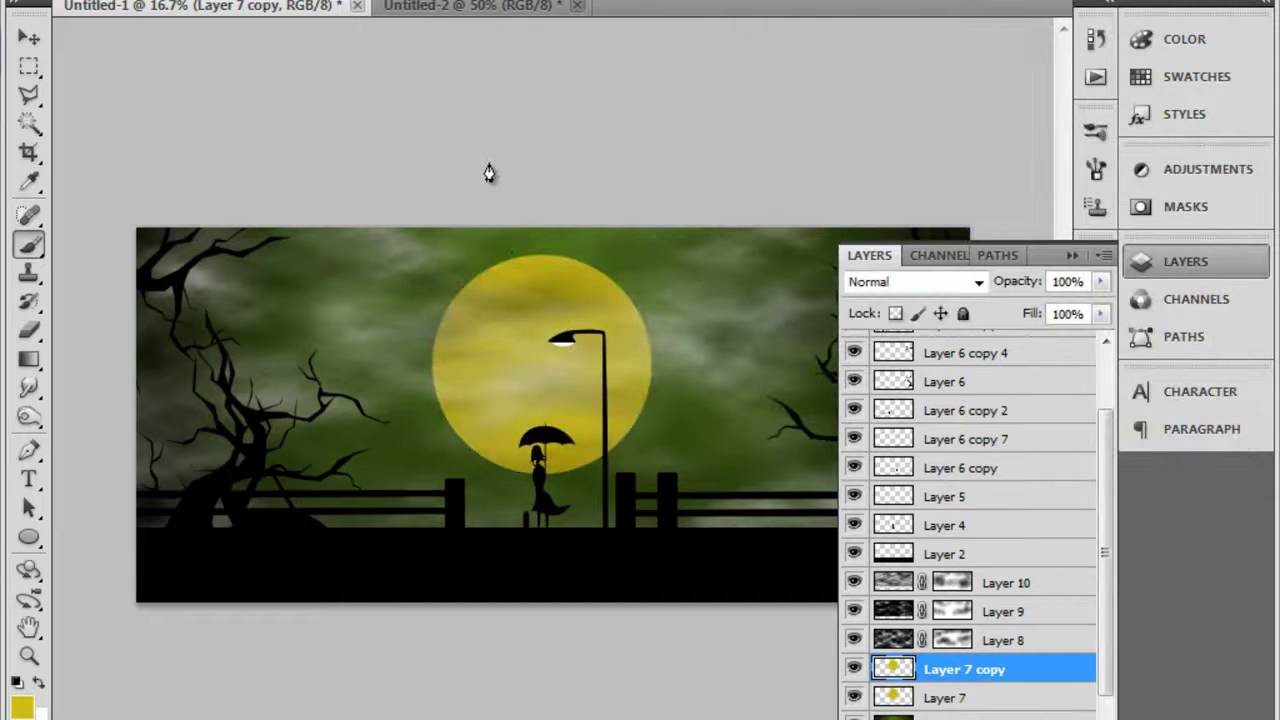
key("ctrl+BackSpace")
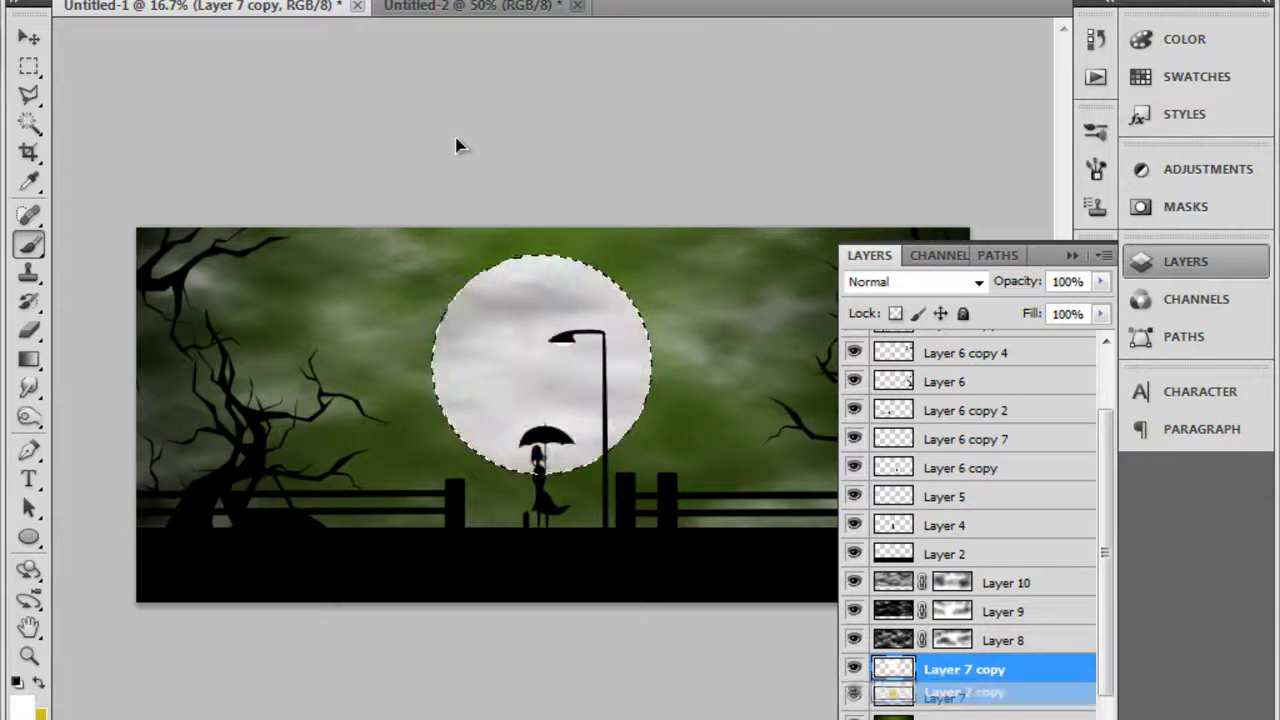
key("ctrl+d")
key("ctrl+bracketleft")
- Gaussian-blur the white moon copy in Soft Light mode and duplicate the yellow moon layer
left_click(364, 152)
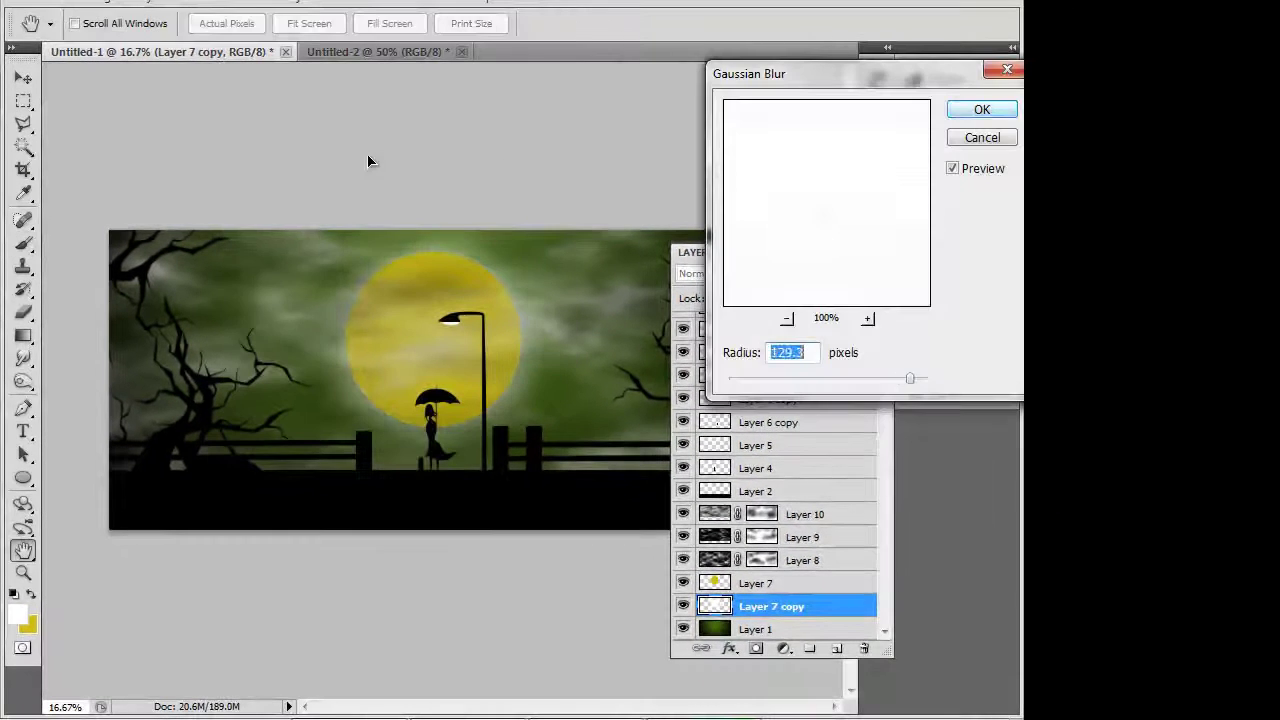
key("Up")
key("Up")
key("Up")
key("Up")
key("Return")
type("45")
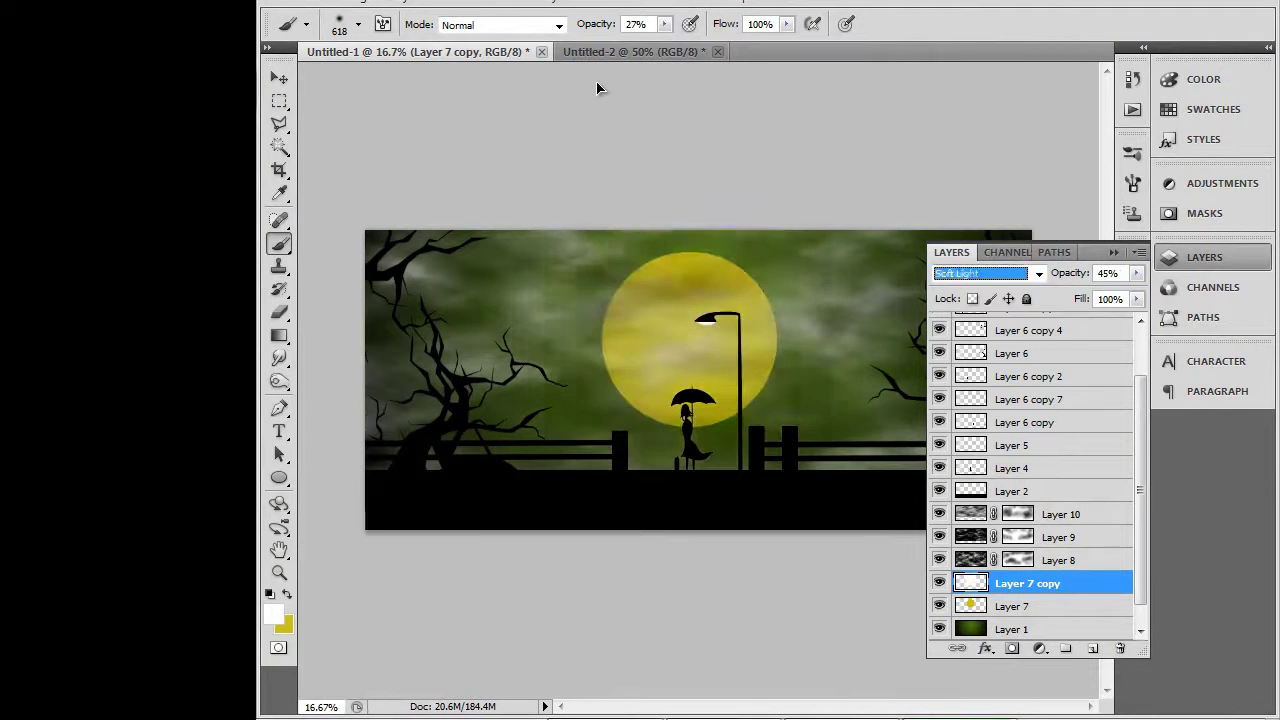
type("100")
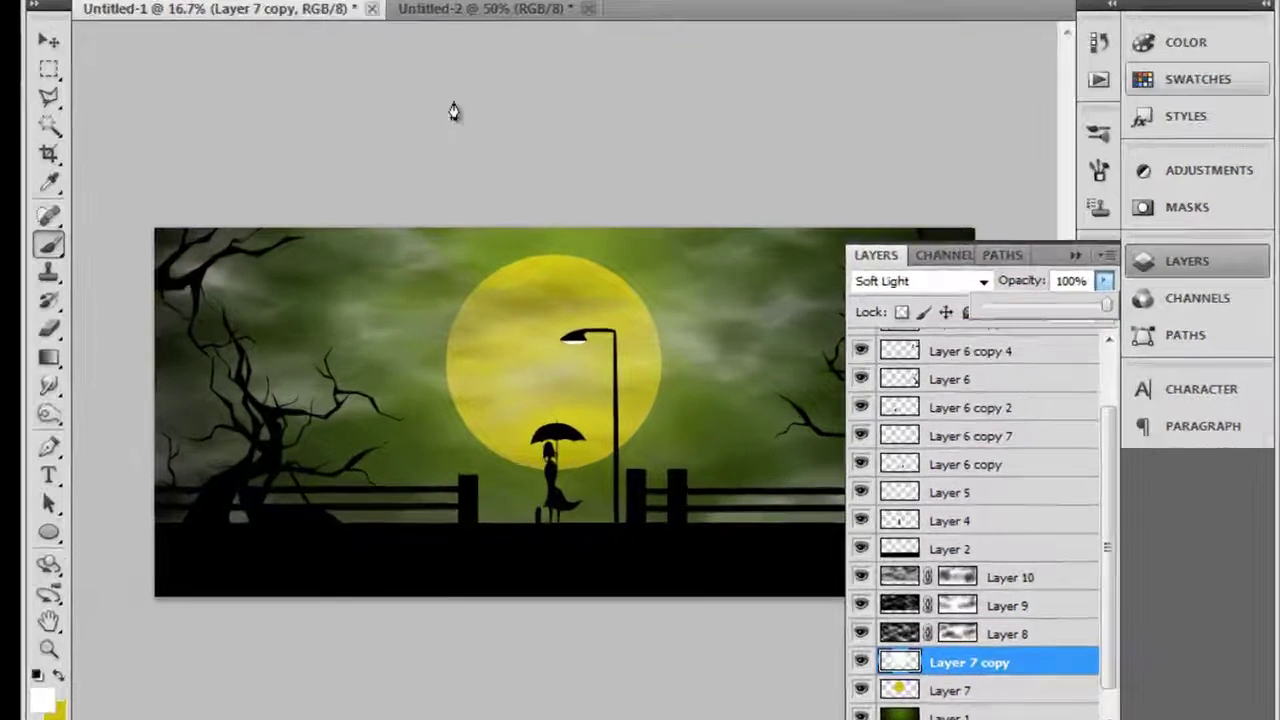
key("alt+bracketleft")
key("ctrl+j")
key("F7")
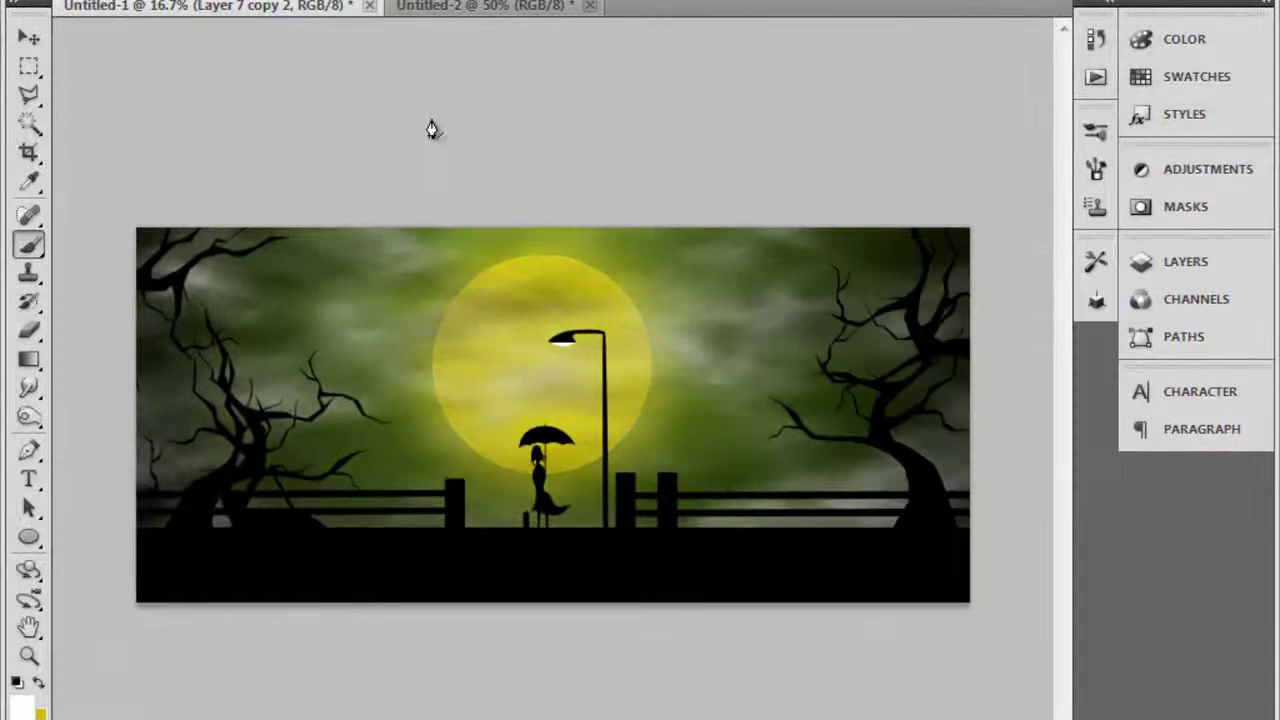
key("ctrl+plus")
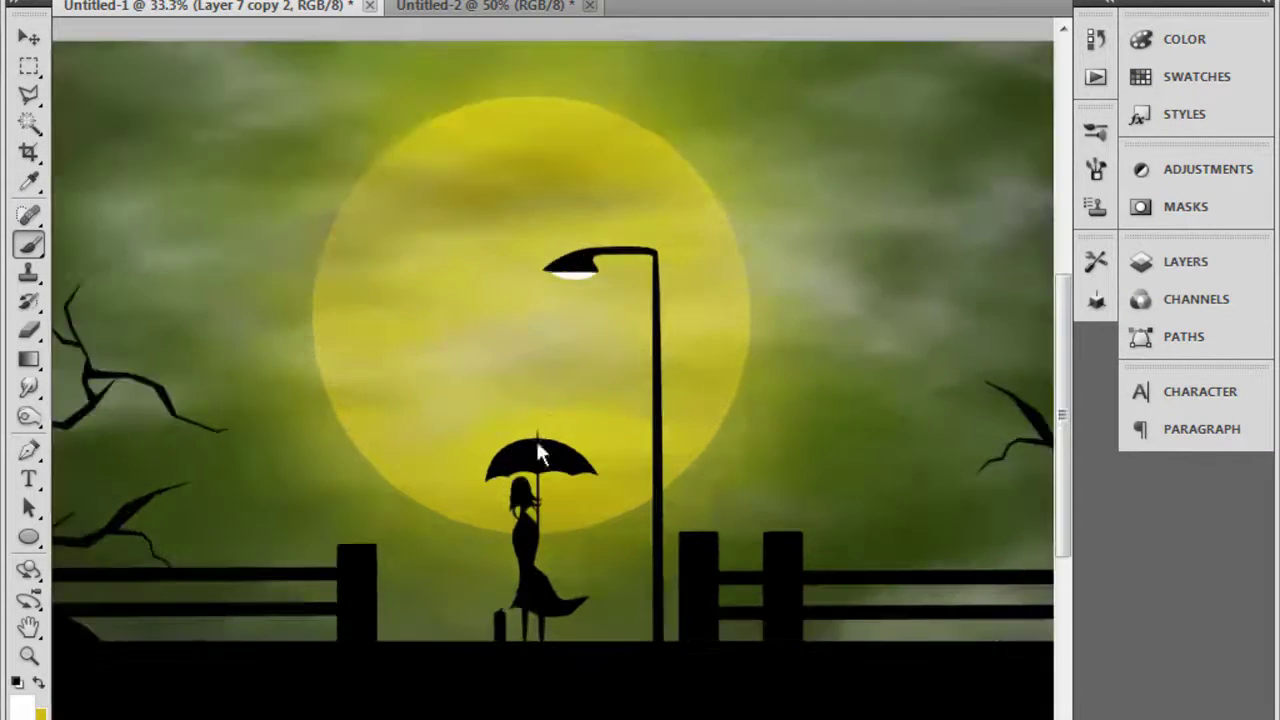
key("F7")
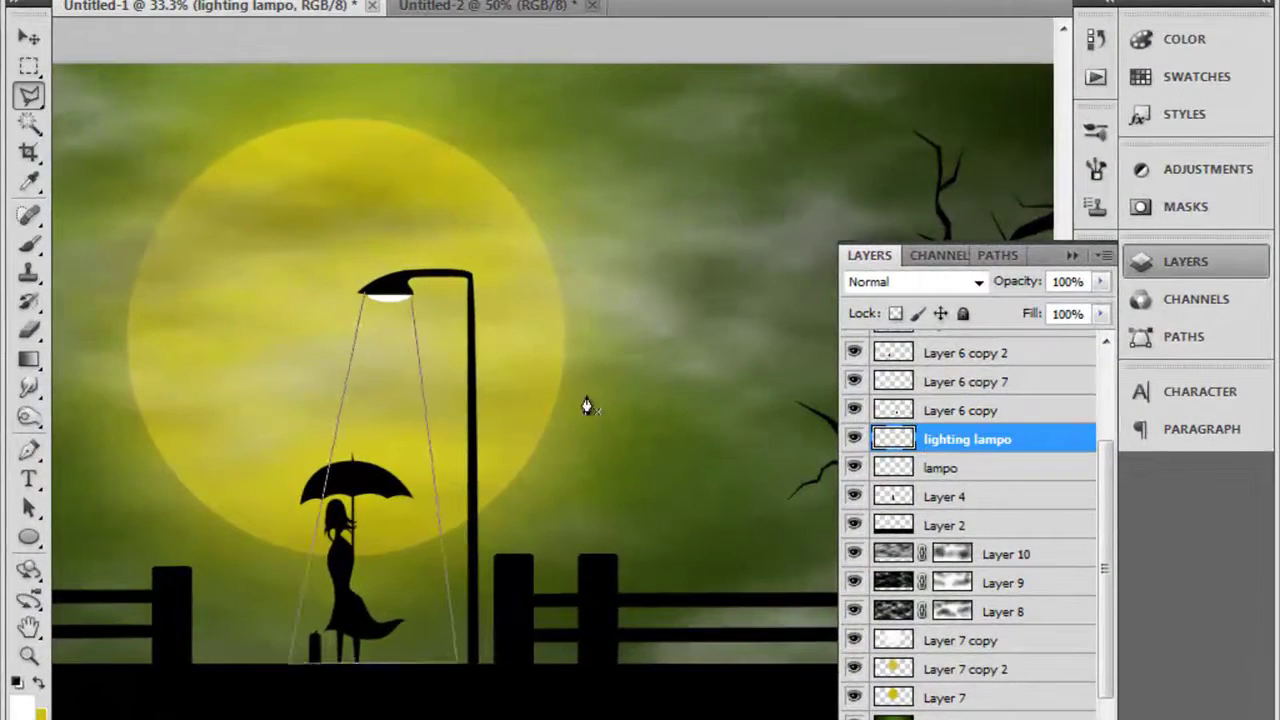
- Fill the lamp beam selection with white and soften it with Gaussian Blur
key("alt+BackSpace")
key("alt+t")
key("Return")
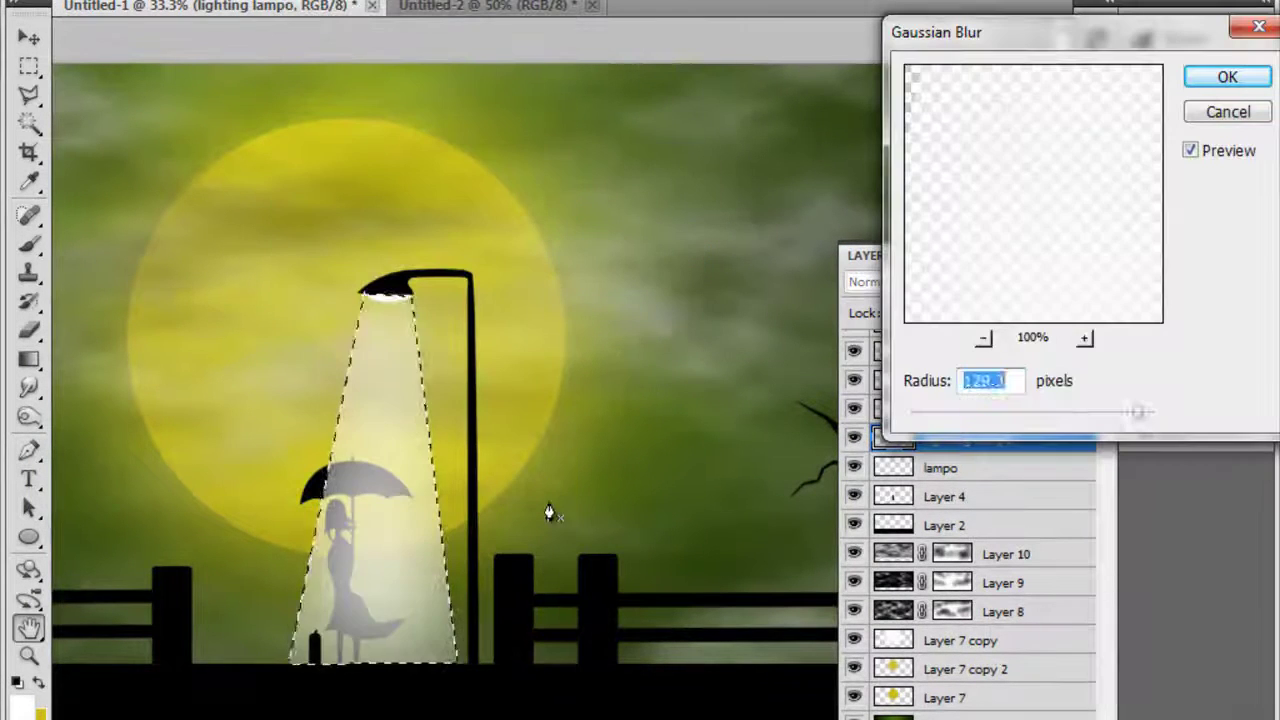
key("Escape")
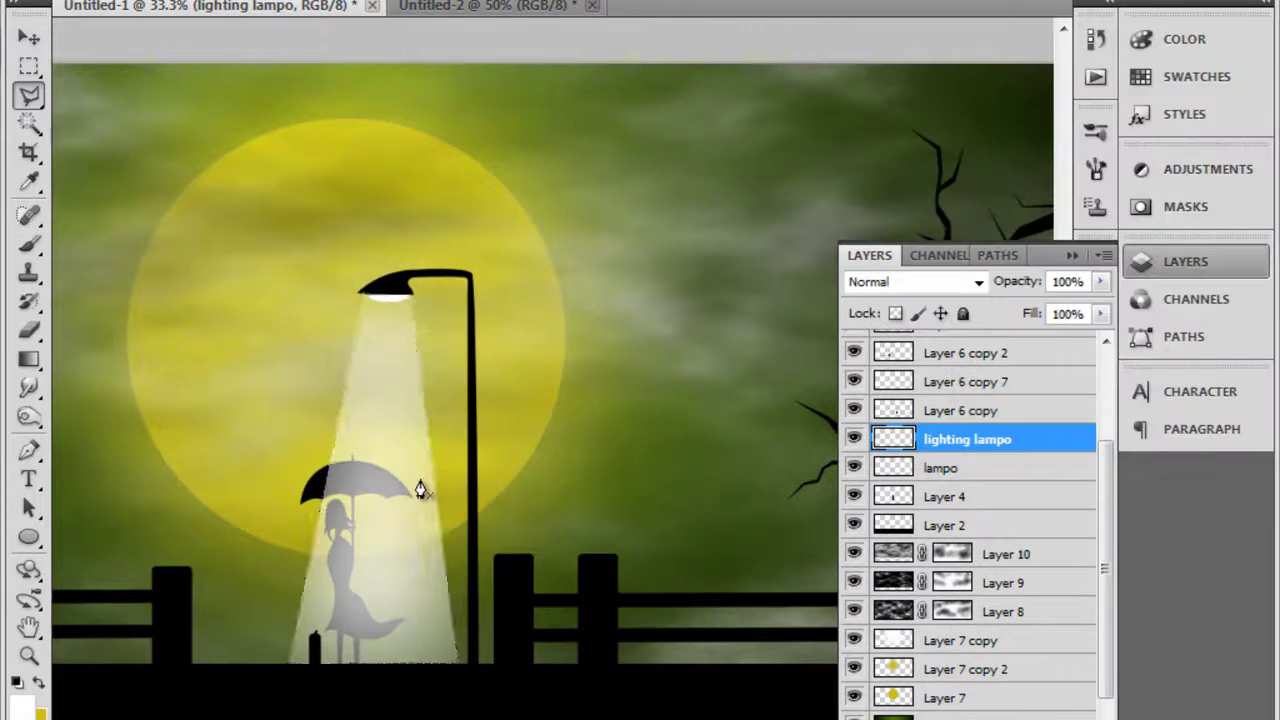
key("alt+t")
key("Return")
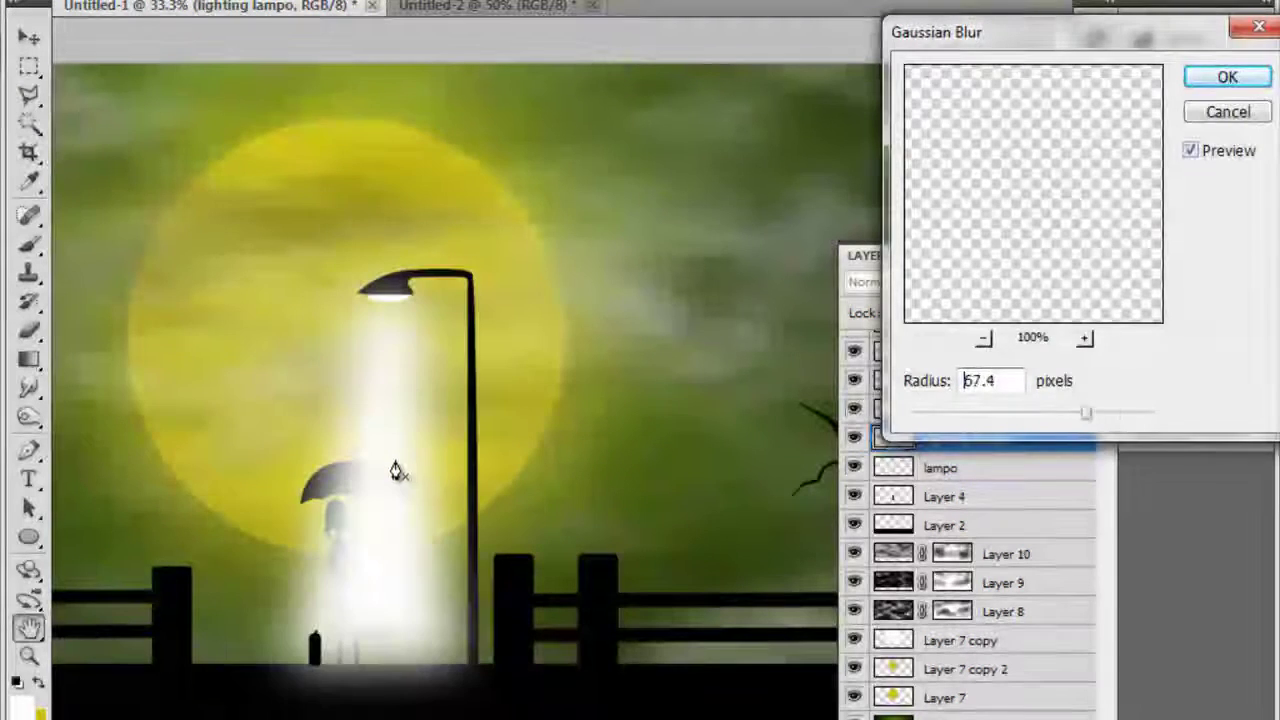
key("Return")
key("alt+bracketright")
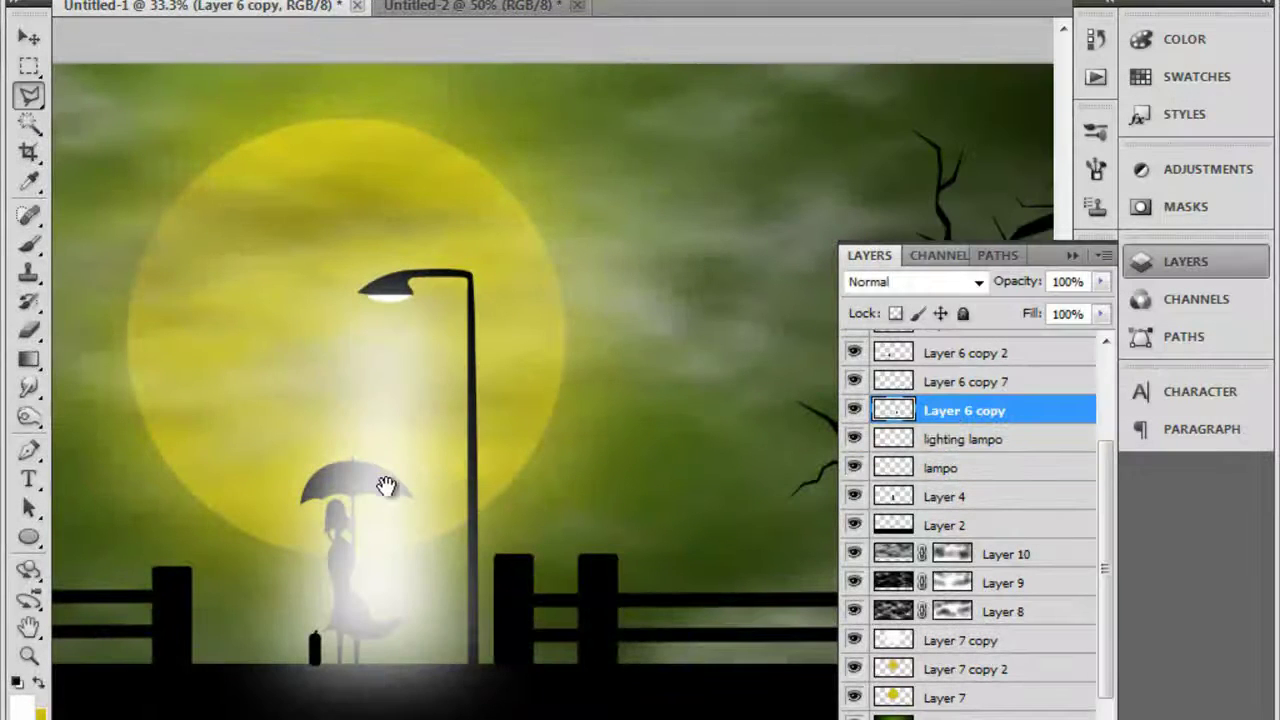
key("ctrl+minus")
key("alt+bracketleft")
- Dim the glow layer to 59% and move Layer 6 and Layer 6 copy 2 below lampo
key("5")
key("9")
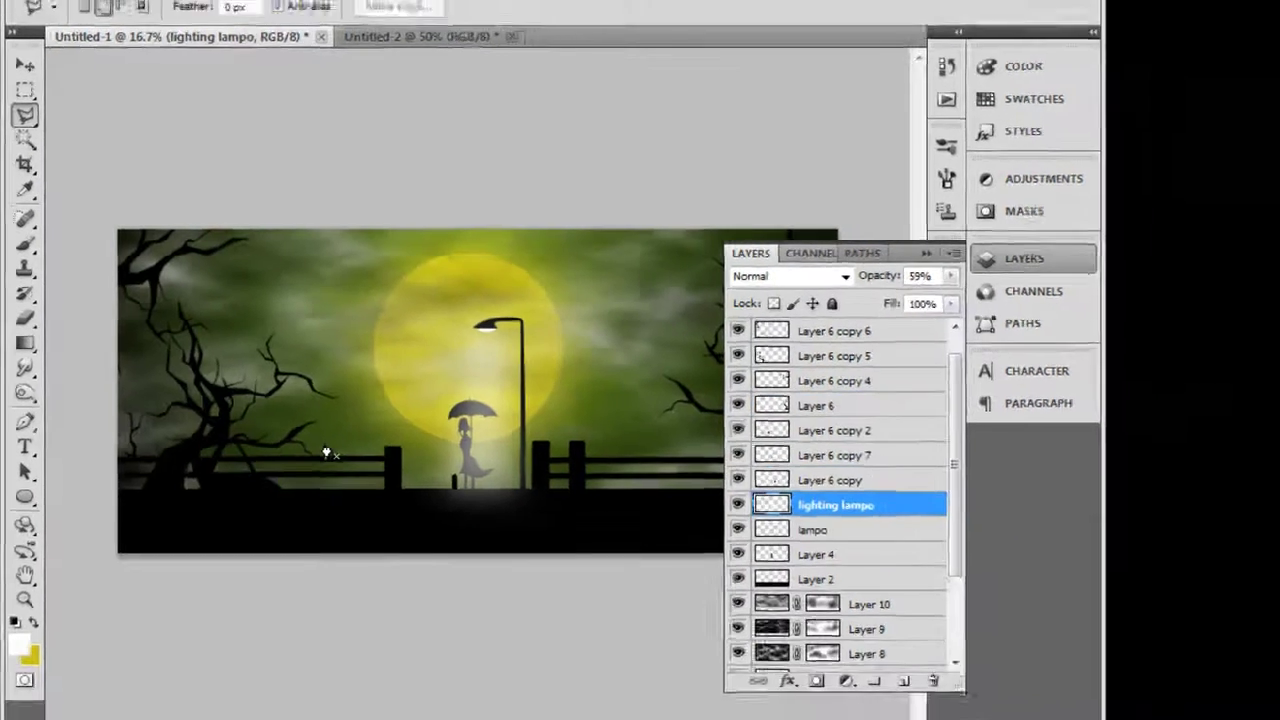
key("alt+bracketright")
key("alt+bracketright")
key("alt+bracketright")
key("ctrl+bracketleft")
key("ctrl+bracketleft")
key("ctrl+bracketleft")
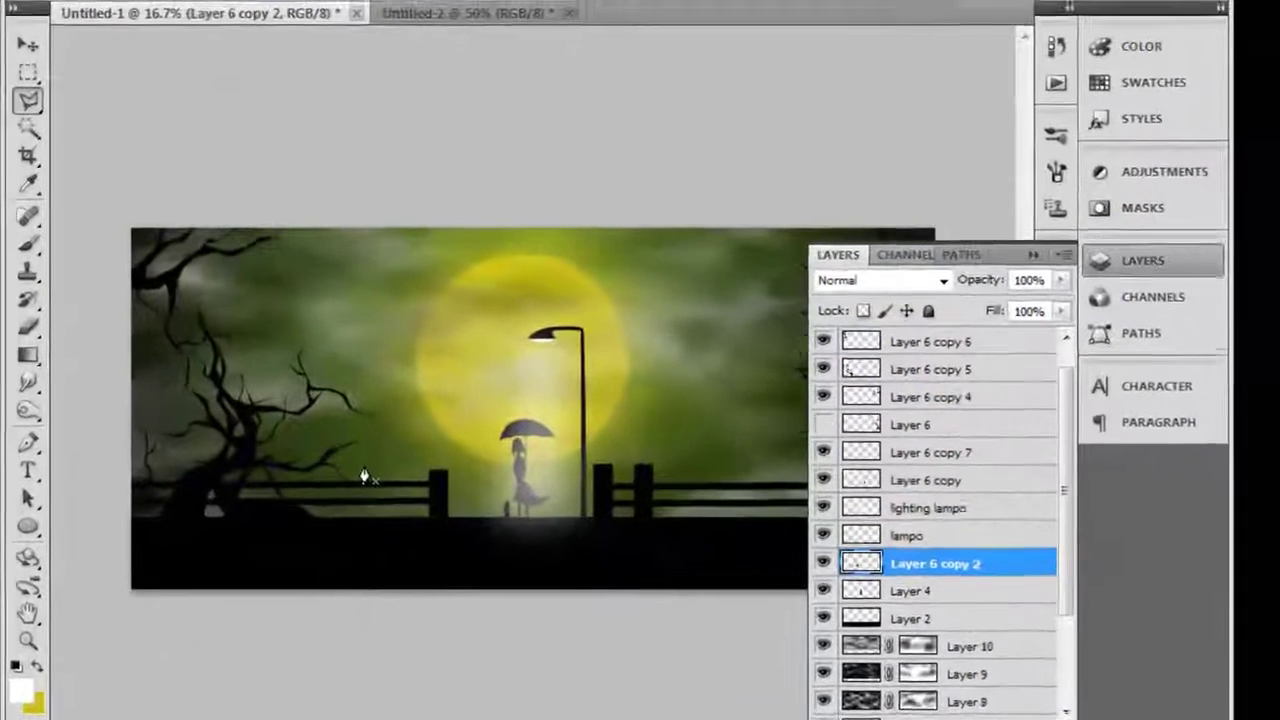
key("alt+bracketright")
key("alt+bracketright")
key("alt+bracketright")
key("ctrl+bracketleft")
key("ctrl+bracketleft")
key("ctrl+bracketleft")
- Delete the old glow layer and create a new layer named 'lighting lampoo' above lampo
key("alt+bracketright")
key("alt+bracketright")
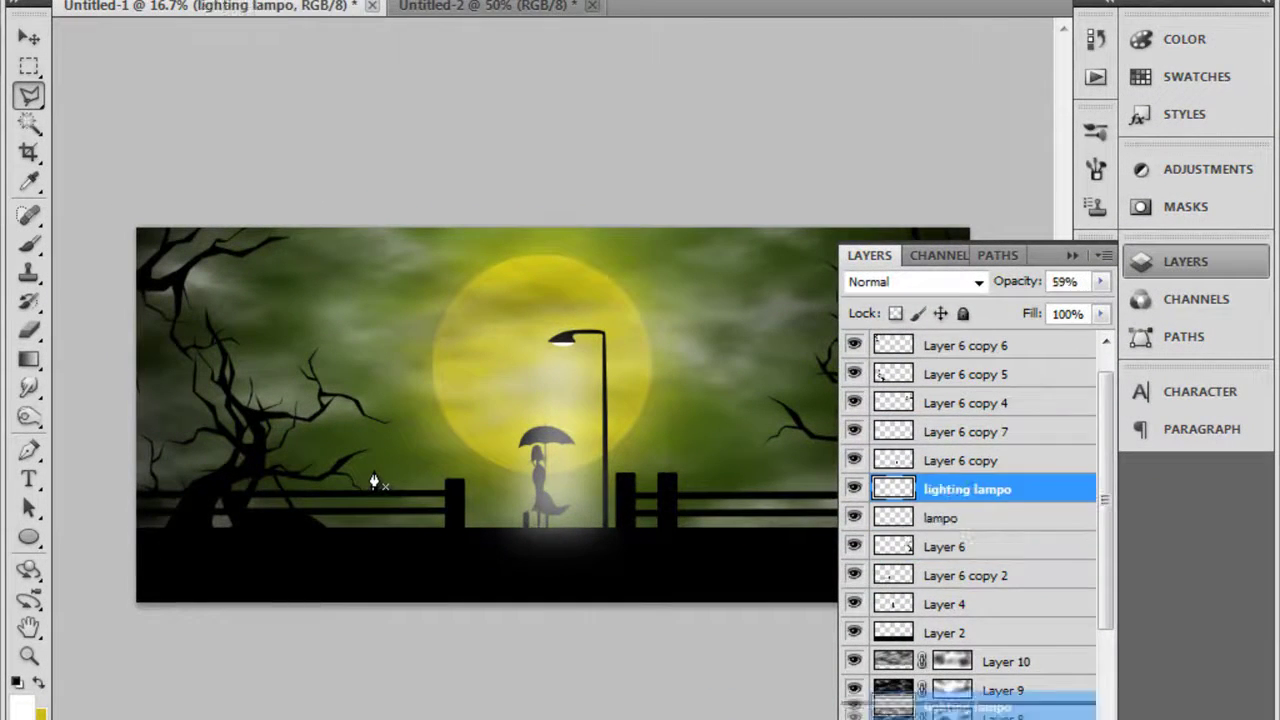
key("Delete")
key("ctrl+shift+alt+n")
key("Return")
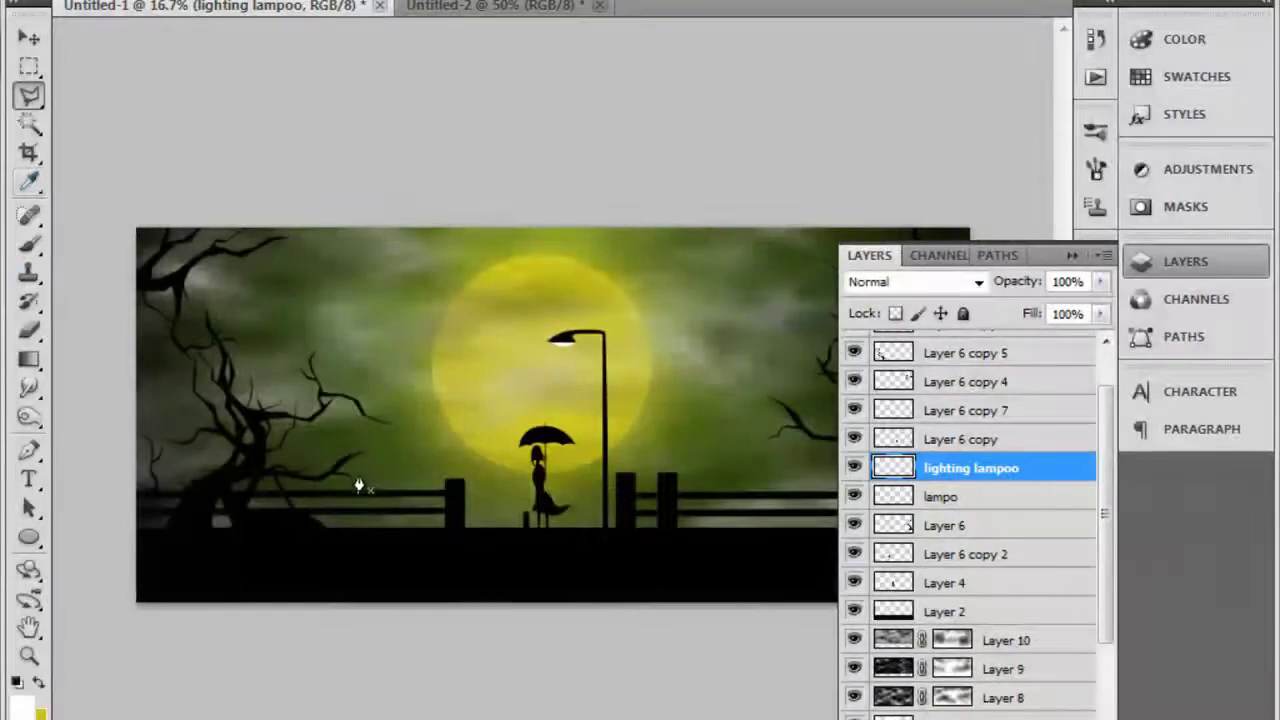
key("ctrl+plus")
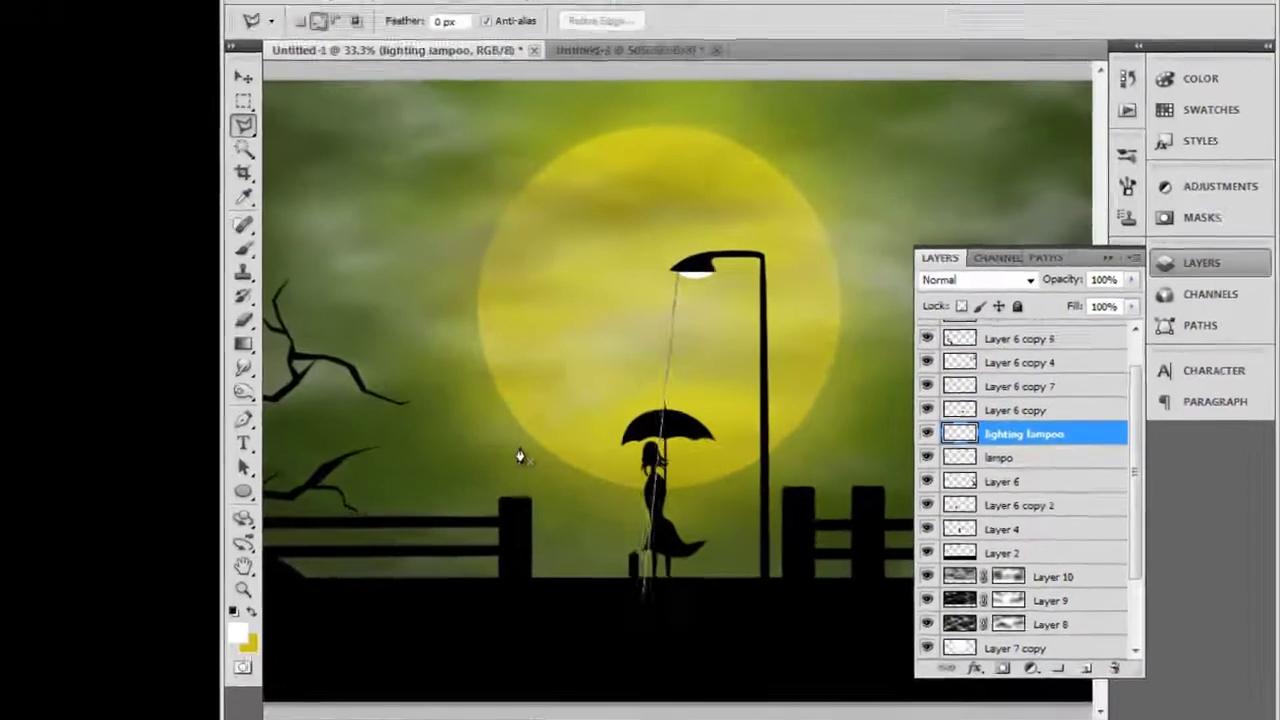
- Fill the new beam white at 40% opacity and apply a Gaussian Blur of 20
key("alt+BackSpace")
key("4")
key("ctrl+d")
key("alt+t")
type("20.8")
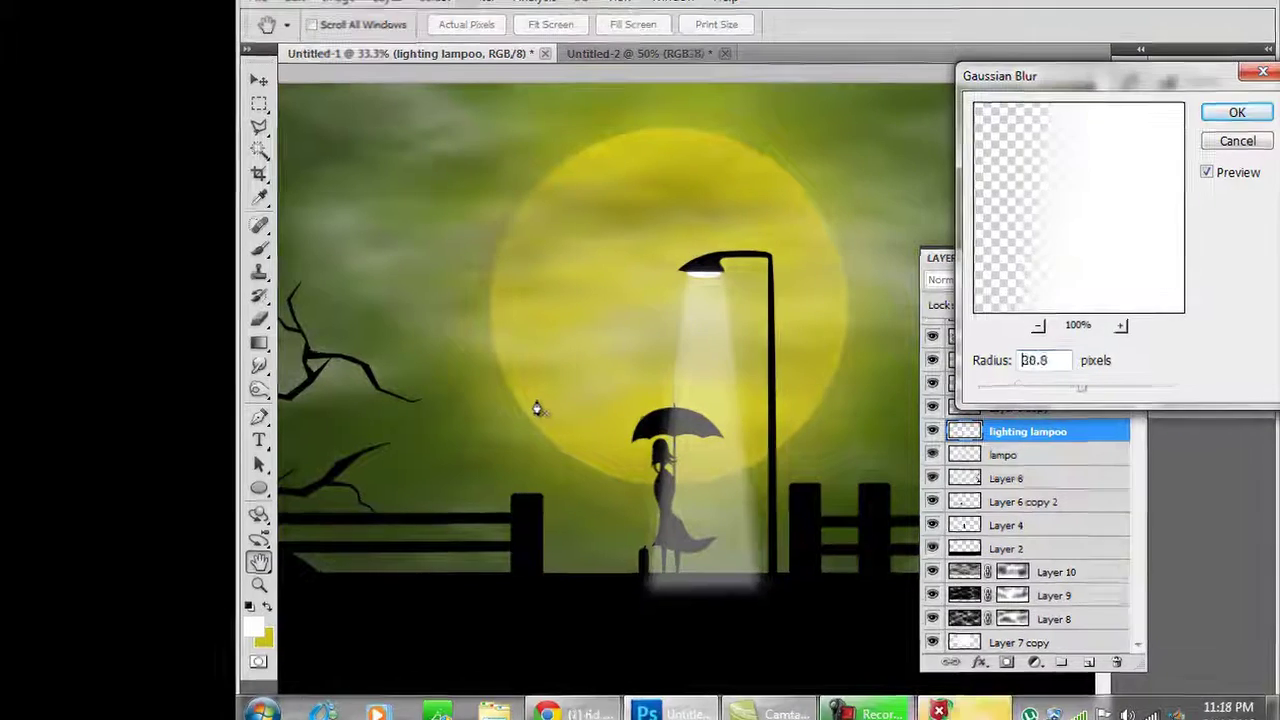
key("Return")
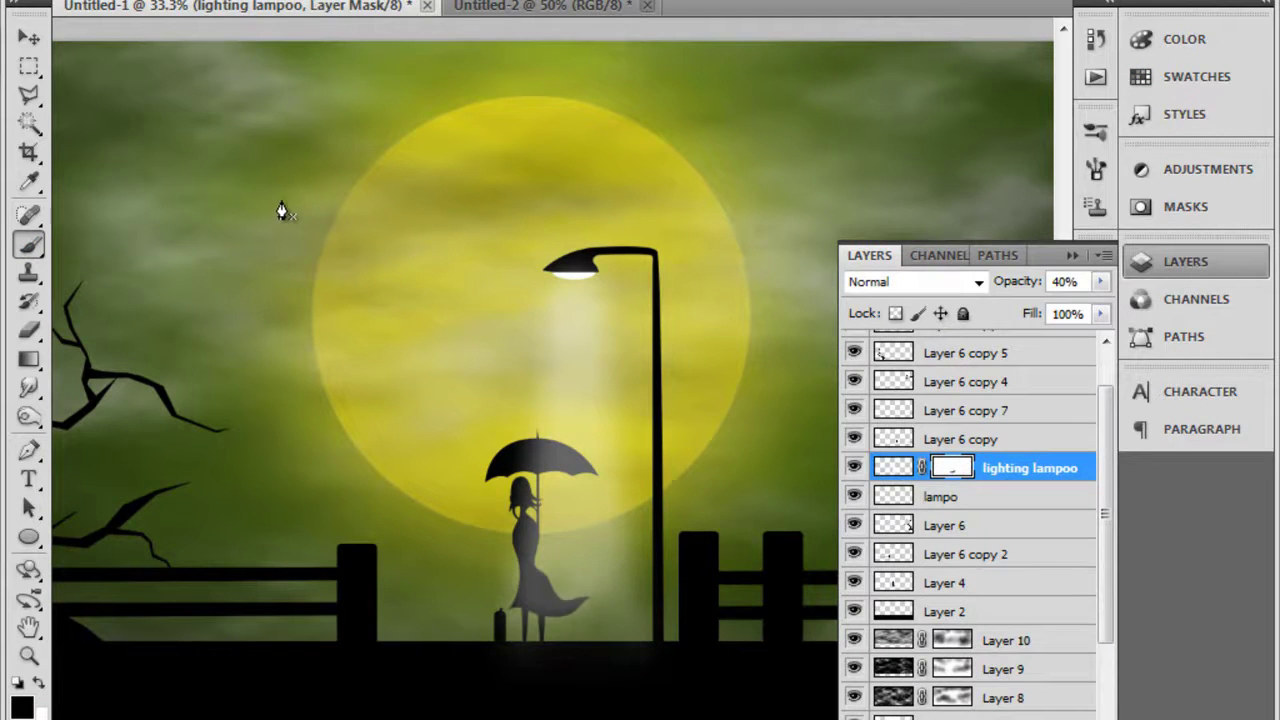
key("ctrl+minus")
key("ctrl+minus")
key("ctrl+minus")
- Select the Layer 7 copy 3 layer and set the zoom between 50% and 25% to frame the fence area
key("ctrl+plus")
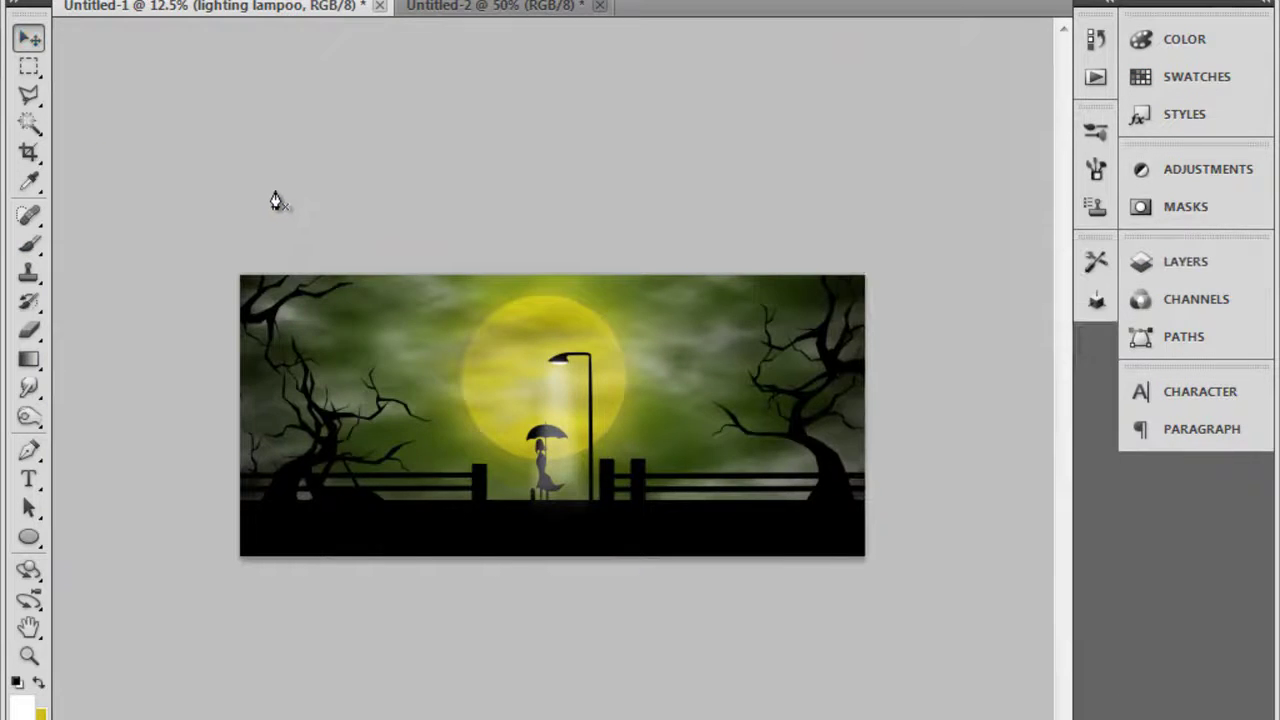
key("F7")
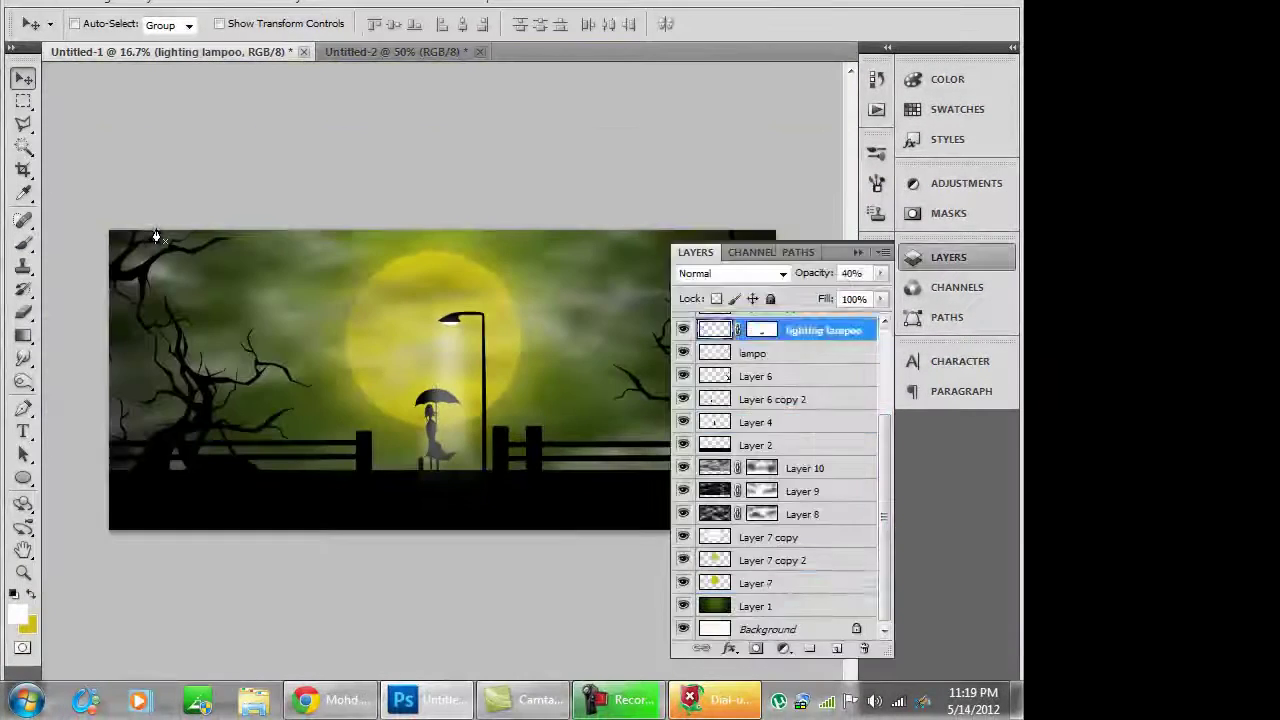
left_click(320, 430, "ctrl")
key("F7")
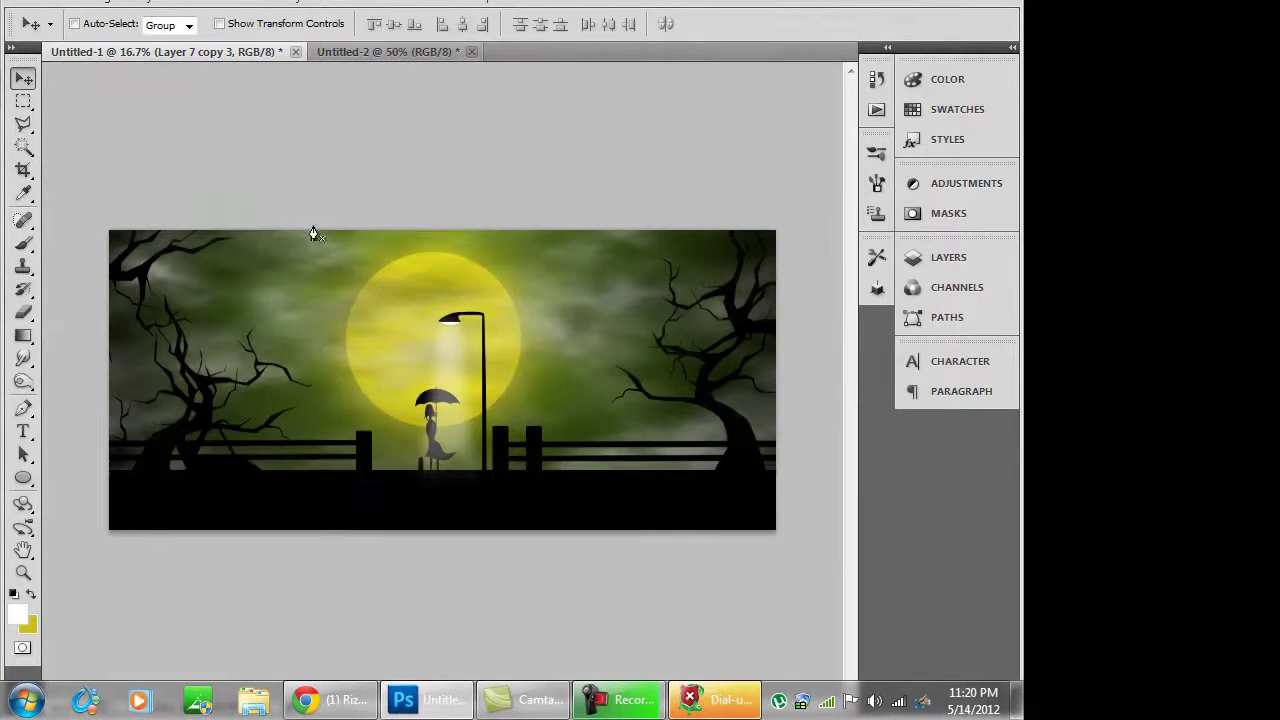
key("ctrl+plus")
key("ctrl+plus")
key("ctrl+plus")
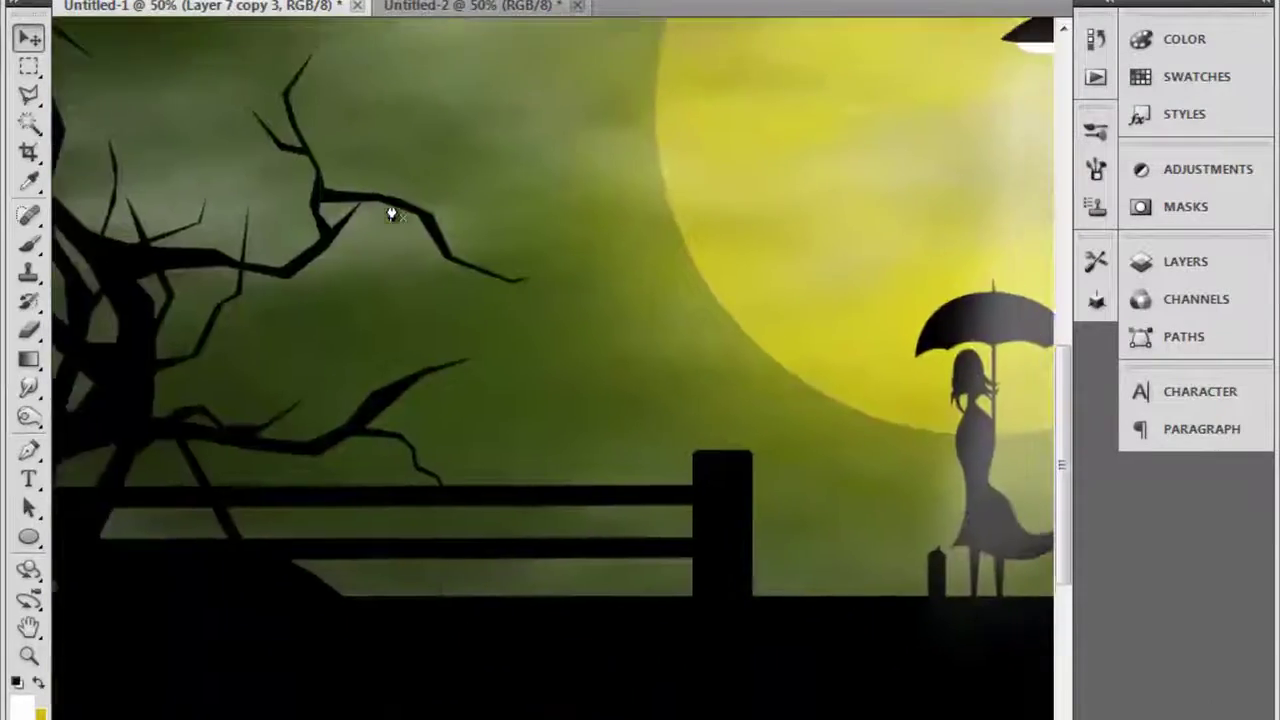
key("ctrl+minus")
key("ctrl+minus")
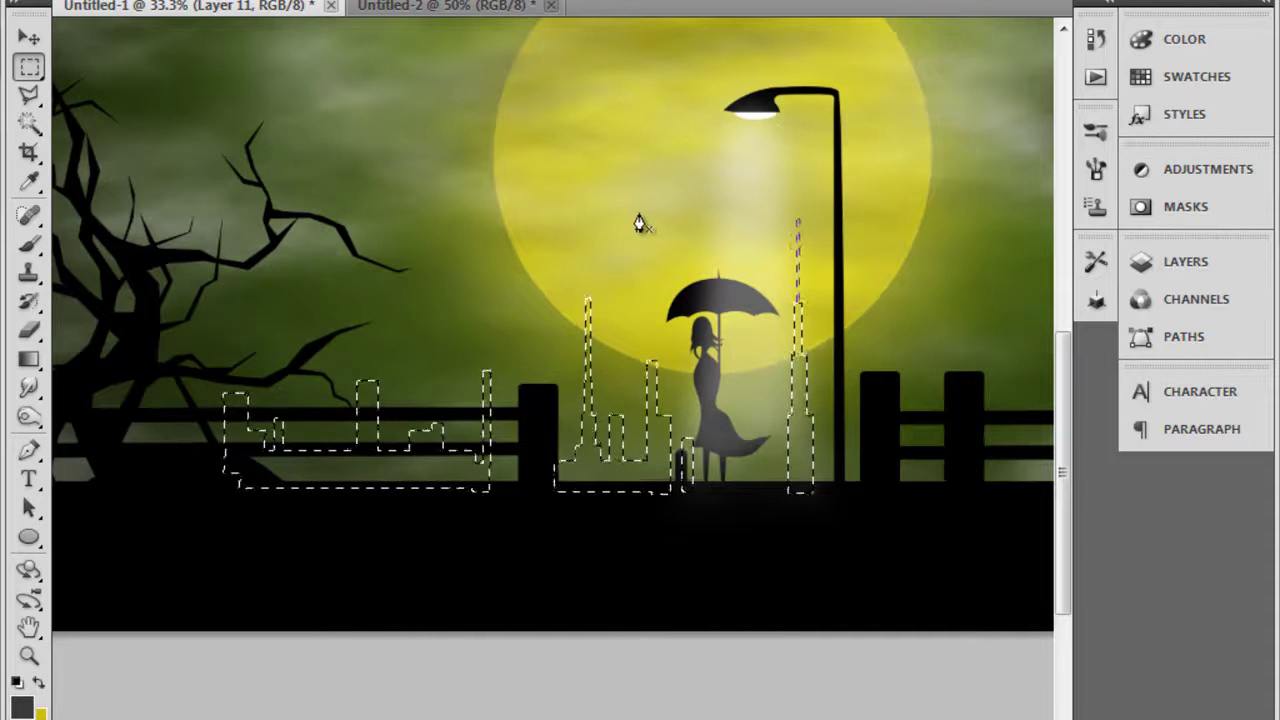
- Move a skyline copy further left and merge the skyline copies into one layer
scroll(640, 222, "right", 5)
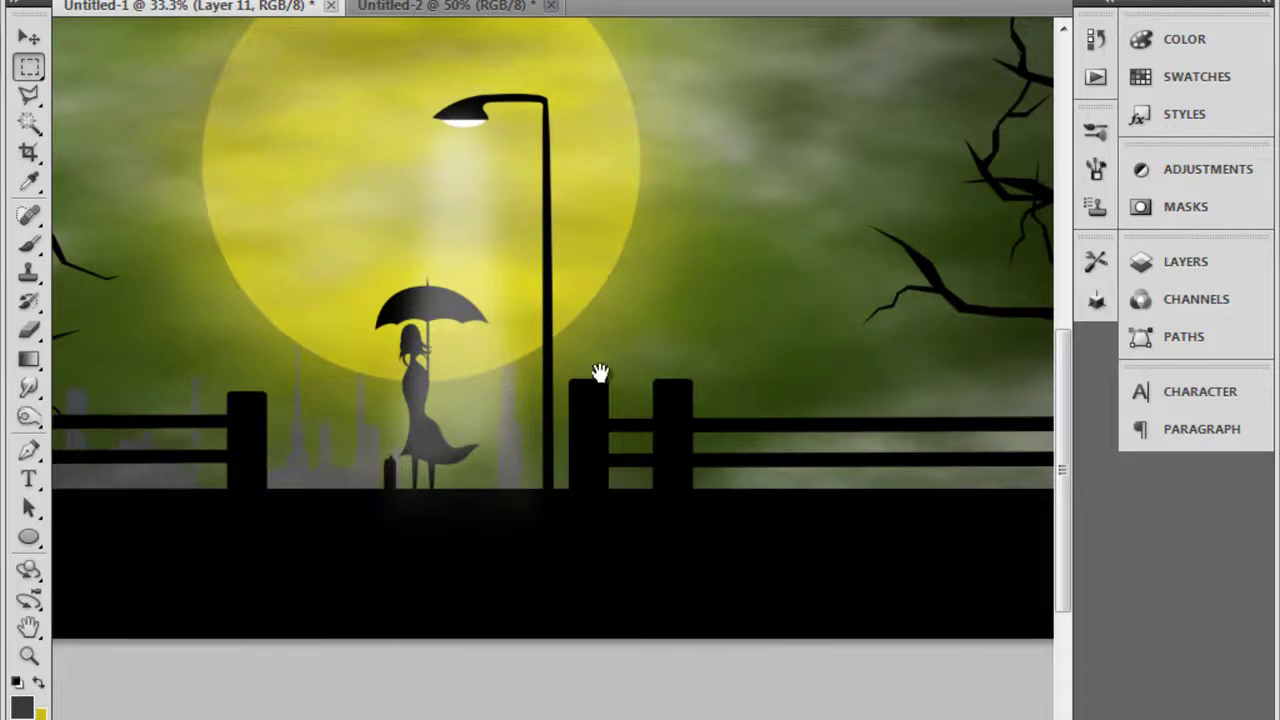
key("F7")
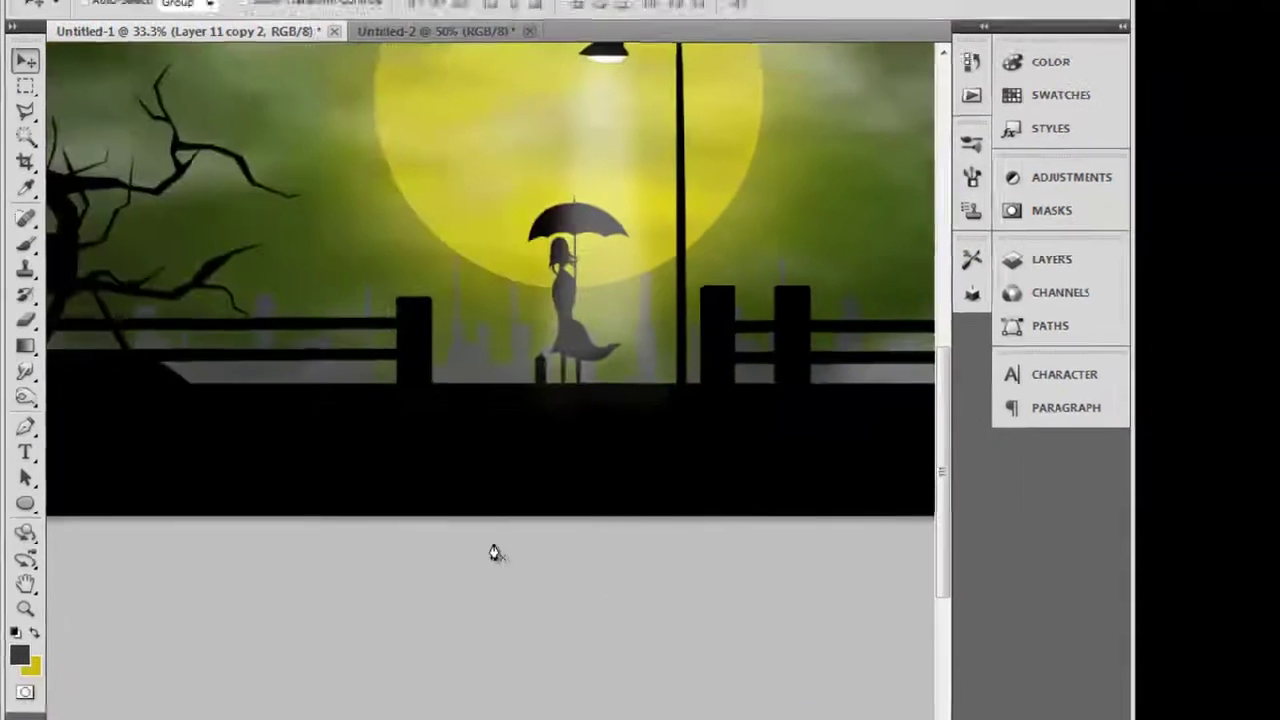
left_click_drag(782, 478, 510, 352)
scroll(510, 352, "left", 5)
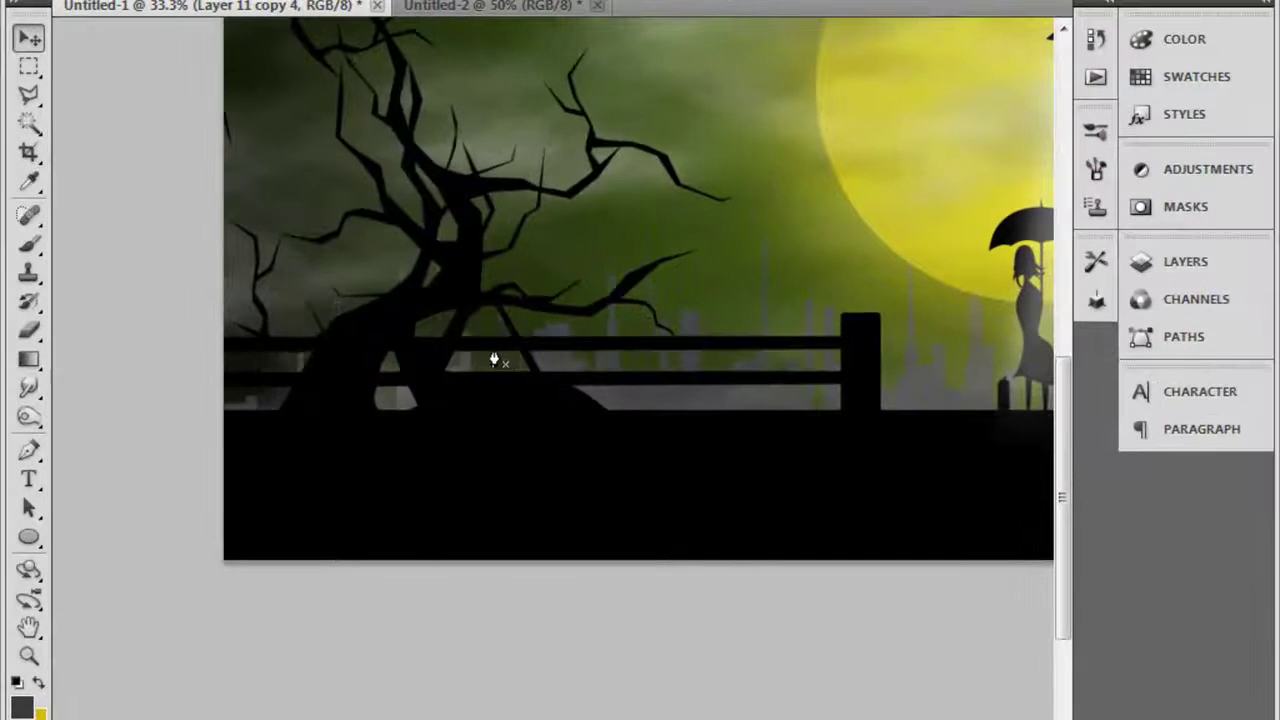
scroll(477, 363, "right", 10)
key("F7")
key("ctrl+e")
scroll(372, 377, "up", 5)
key("ctrl+minus")
key("ctrl+minus")
key("F7")
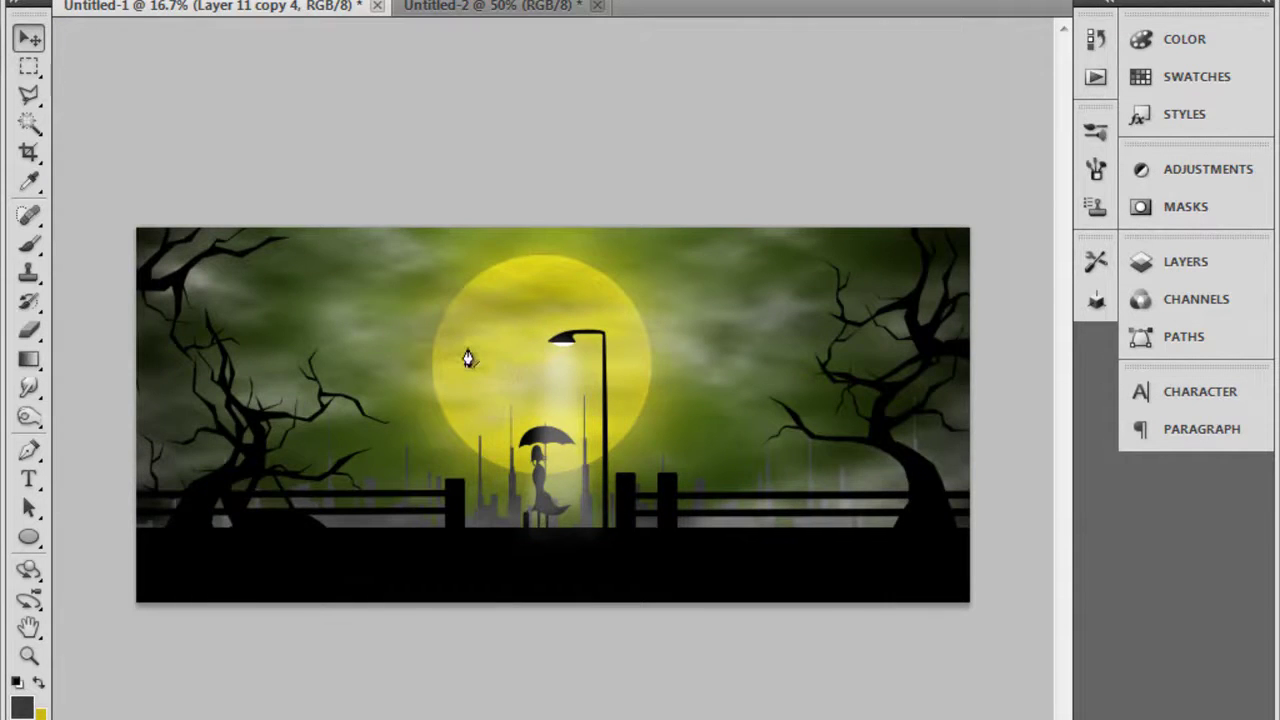
- Paste the whole clouds image from Untitled-2 into the scene, resized to cover the canvas
key("ctrl+Tab")
key("ctrl+a")
key("ctrl+c")
key("ctrl+Tab")
key("F7")
key("ctrl+v")
key("ctrl+t")
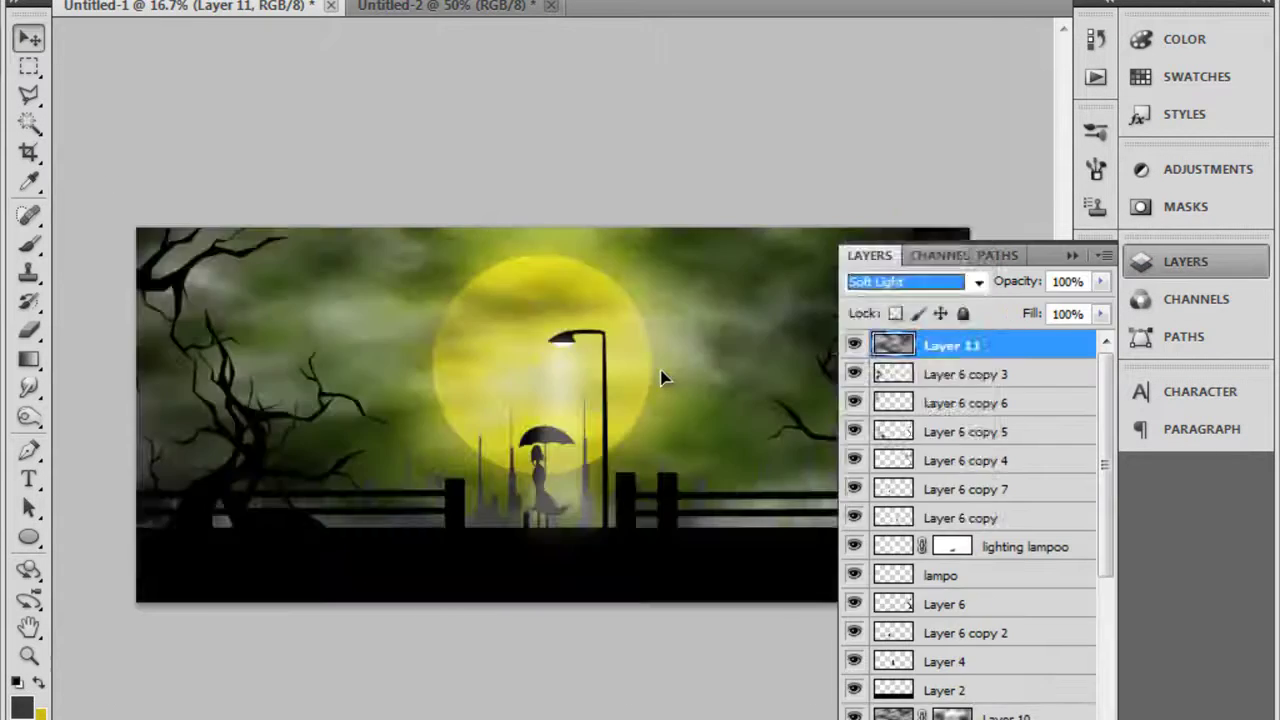
- Blend the cloud layer in Screen mode and give it a layer mask for painting
key("shift+alt+s")
key("F7")
key("b")
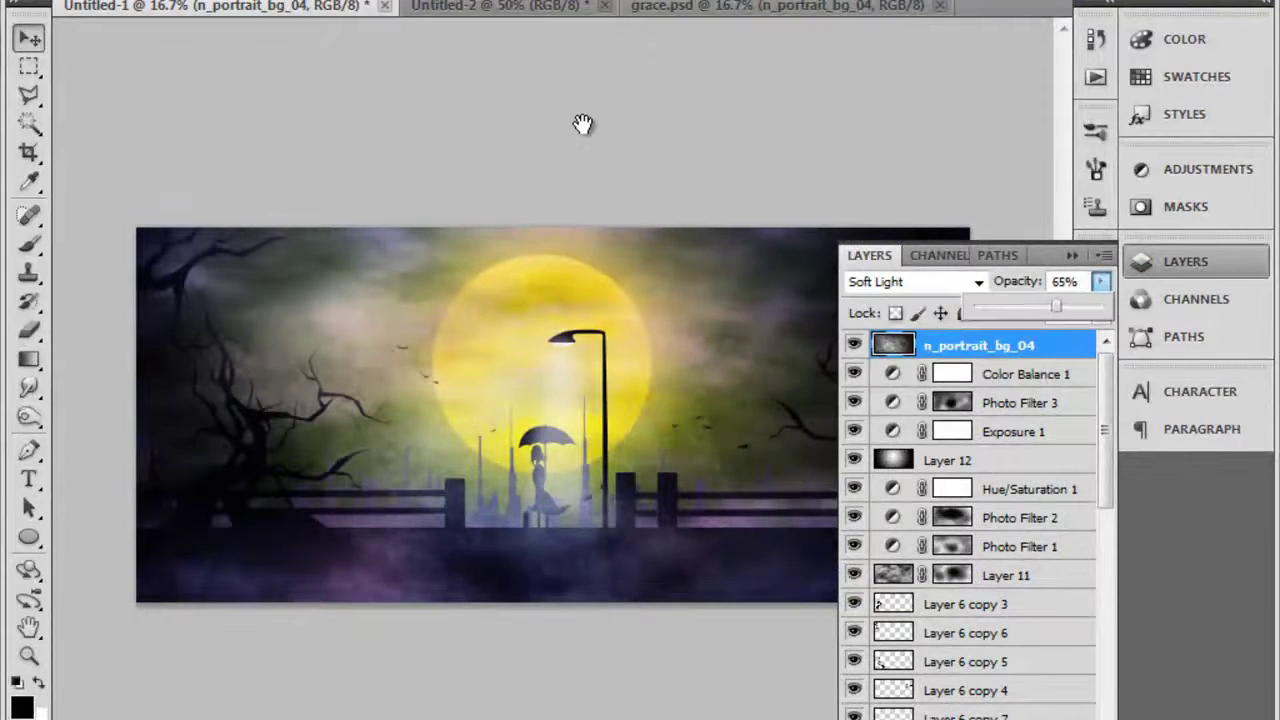
- Set Color Fill 1 to Soft Light blending and select the n_portrait_bg_04 texture layer
left_click(582, 118)
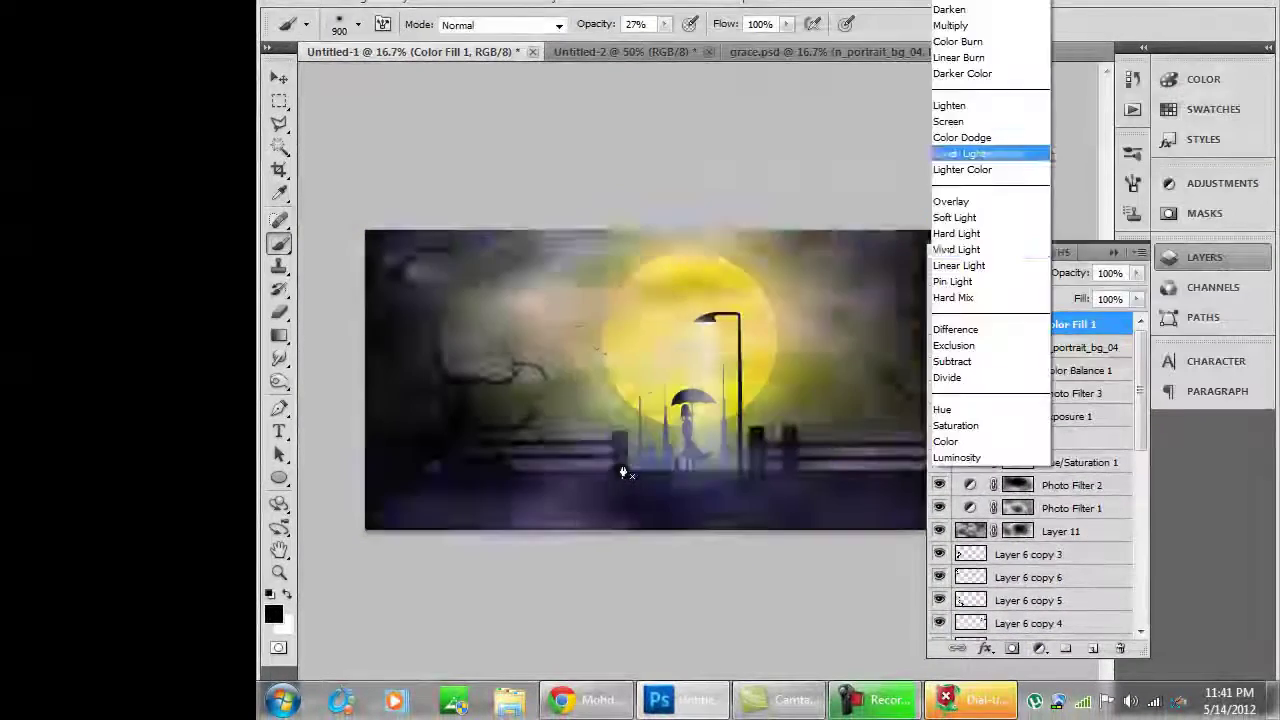
key("Down")
key("Down")
key("Down")
key("Return")
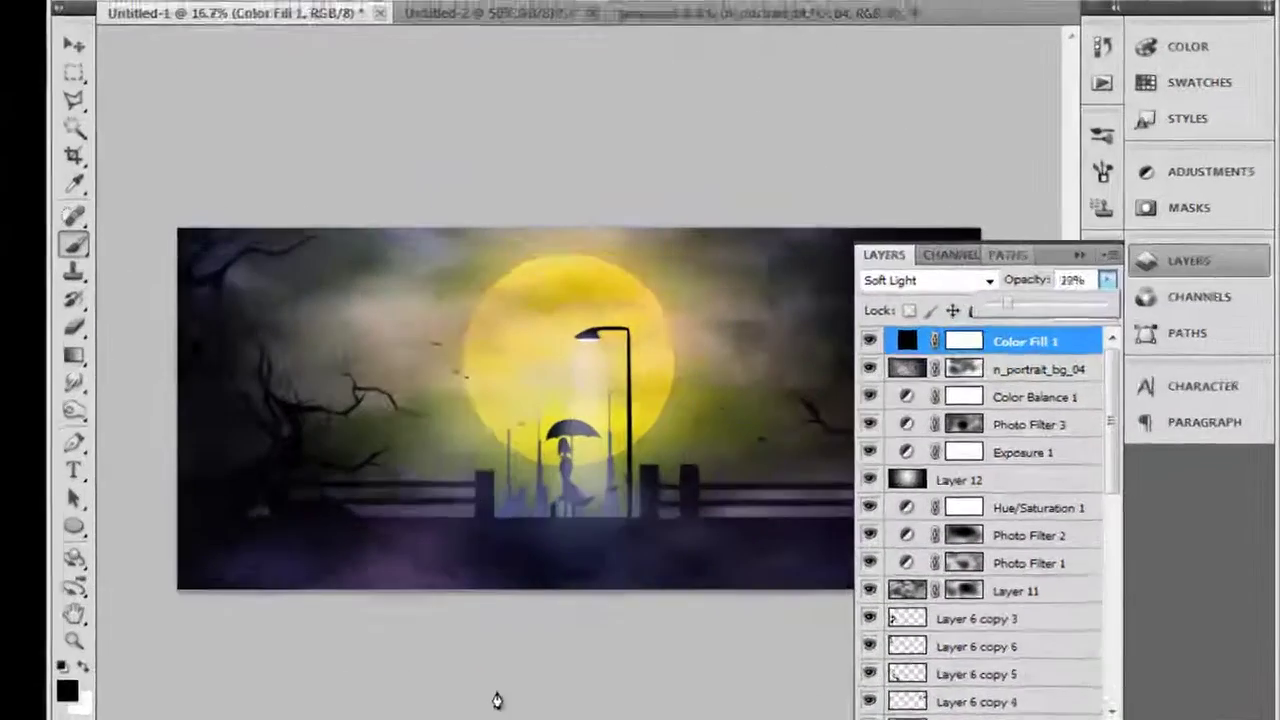
left_click(1038, 369)
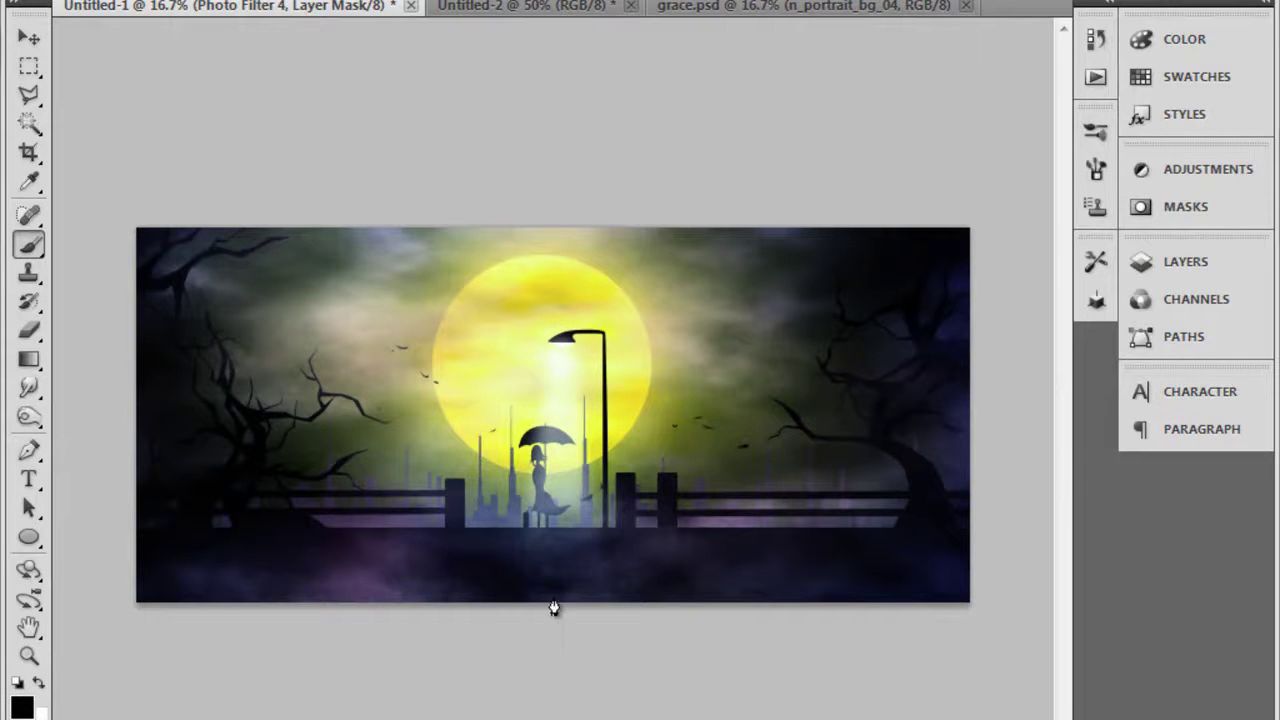
- Zoom in to inspect the lamp and umbrella, zoom back out, and pick the Type tool
key("ctrl+plus")
key("ctrl+plus")
key("ctrl+plus")
key("ctrl+plus")
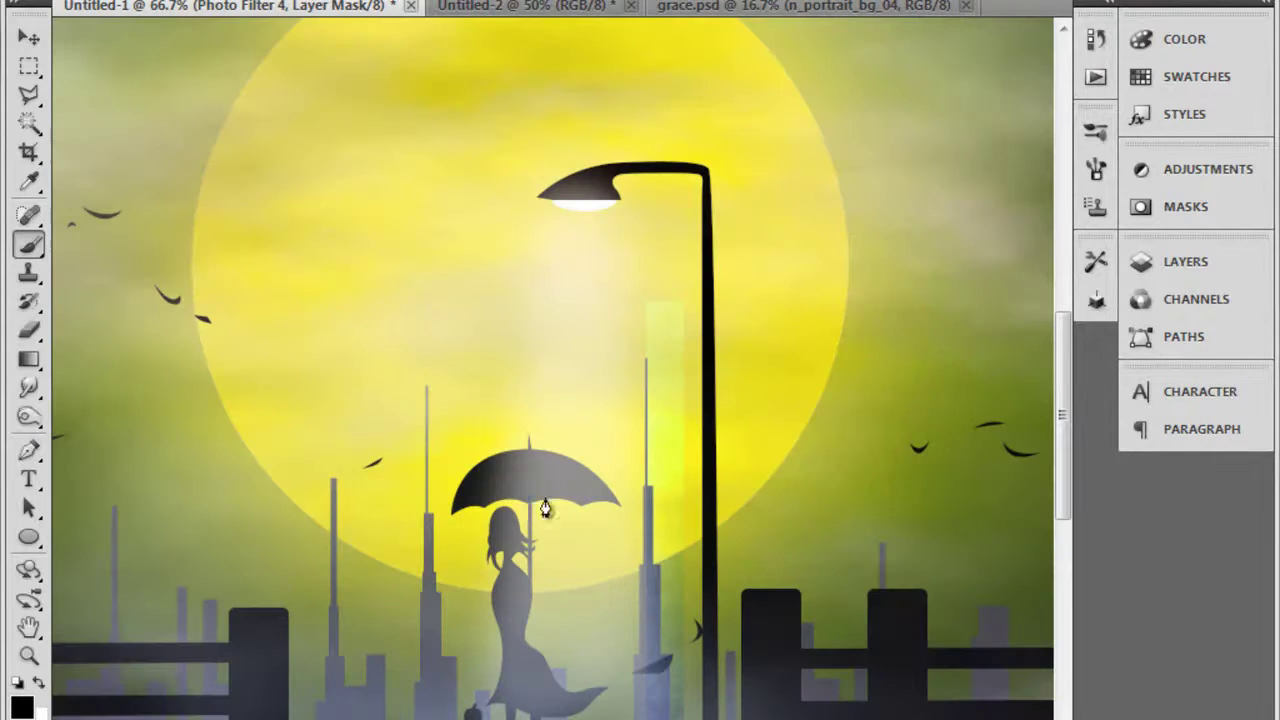
key("ctrl+minus")
key("ctrl+minus")
key("ctrl+minus")
key("ctrl+minus")
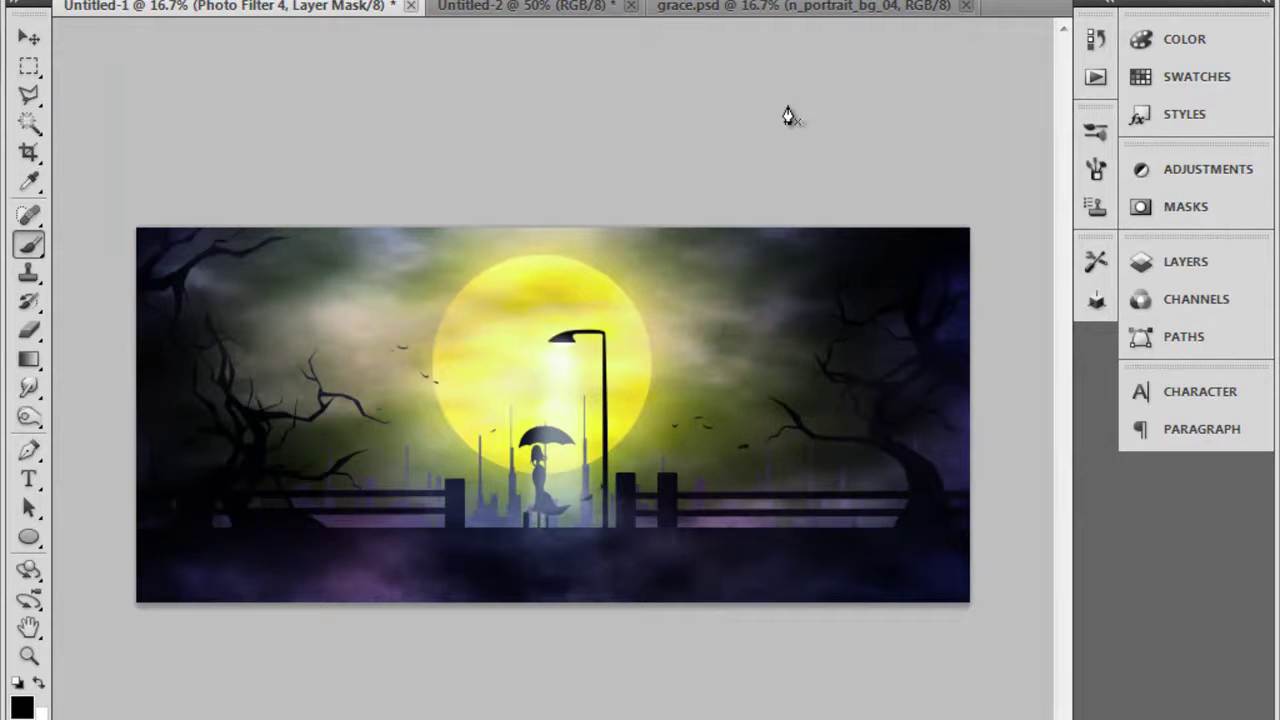
key("t")
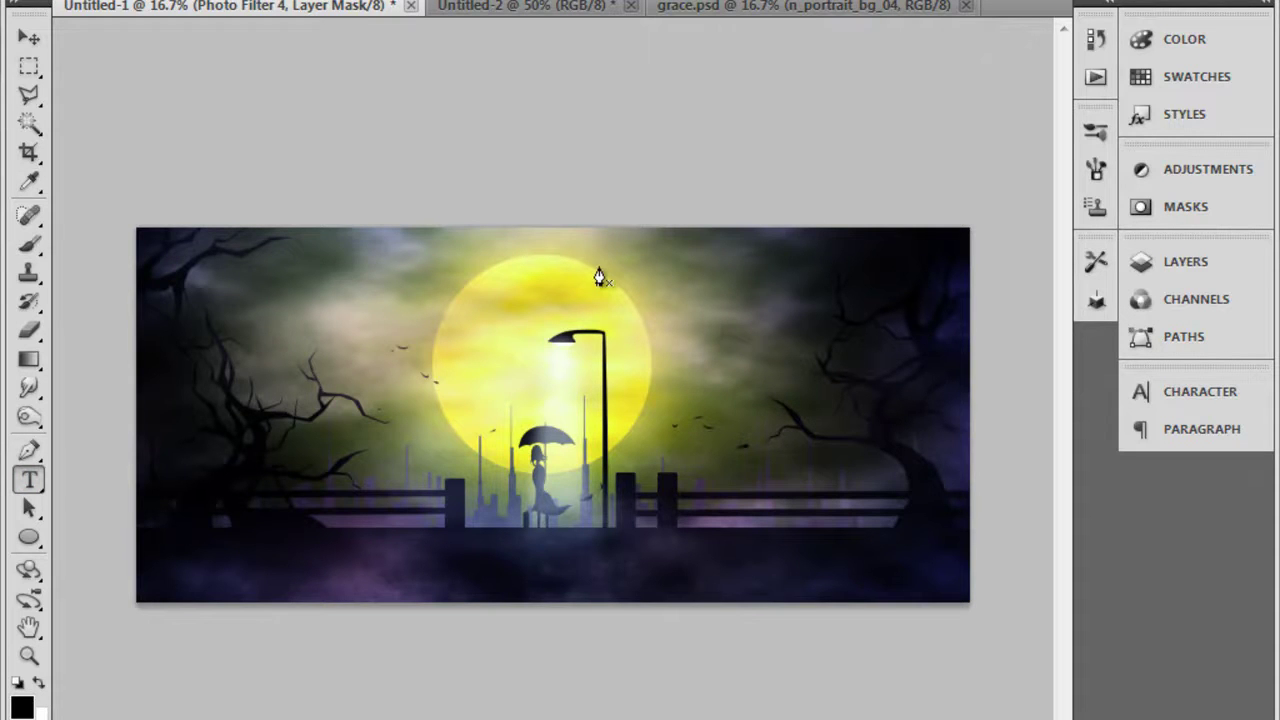